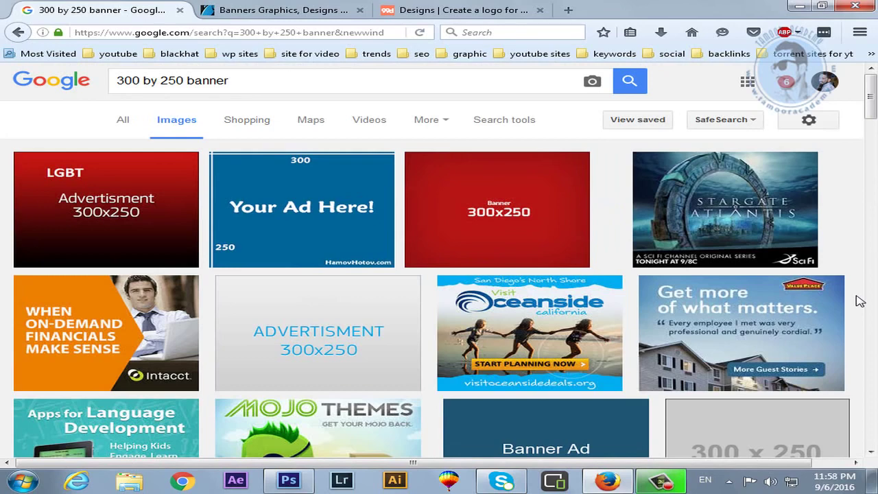
Step: Preview the orange Intacct banner from the image results and look through its related banner images one by one
scroll(588, 314, down, 2)
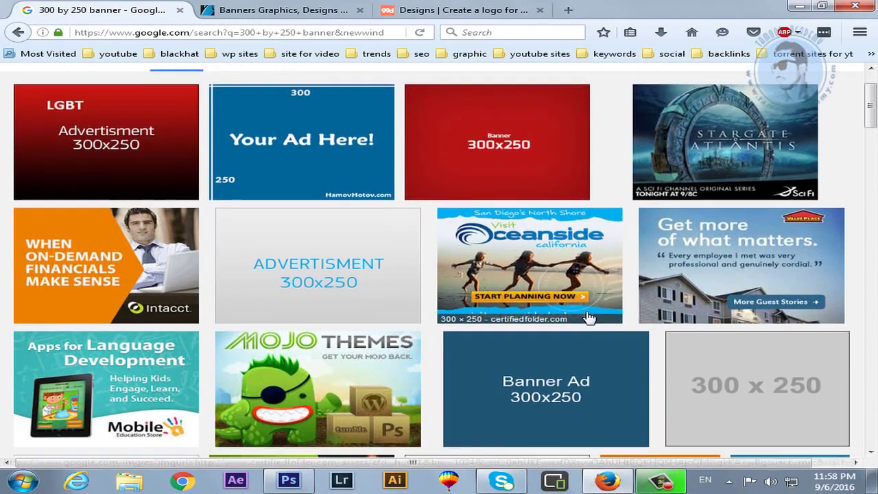
click(137, 263)
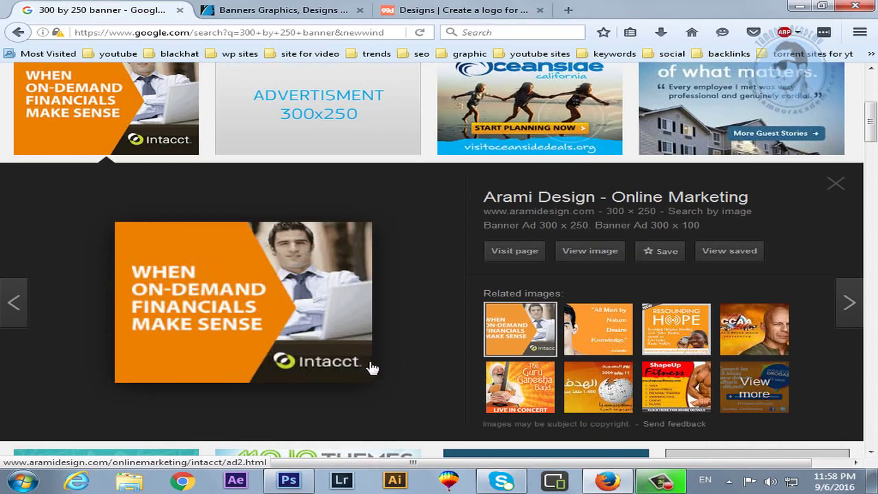
click(593, 345)
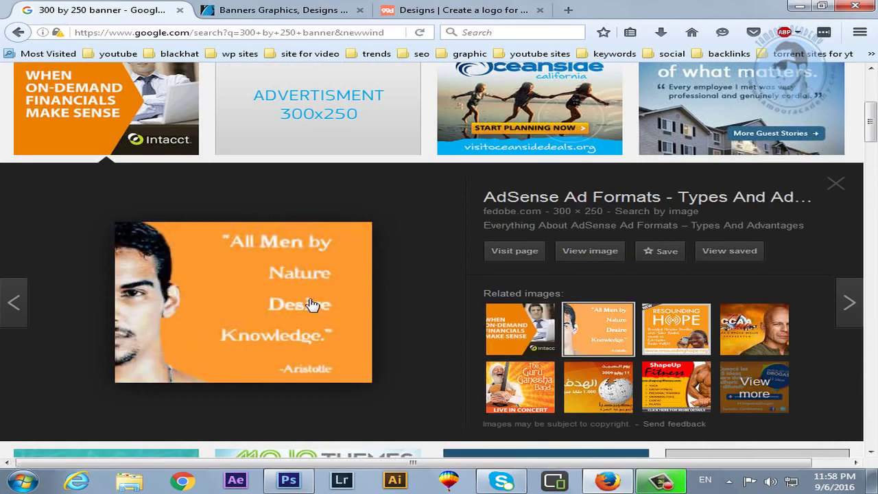
click(692, 336)
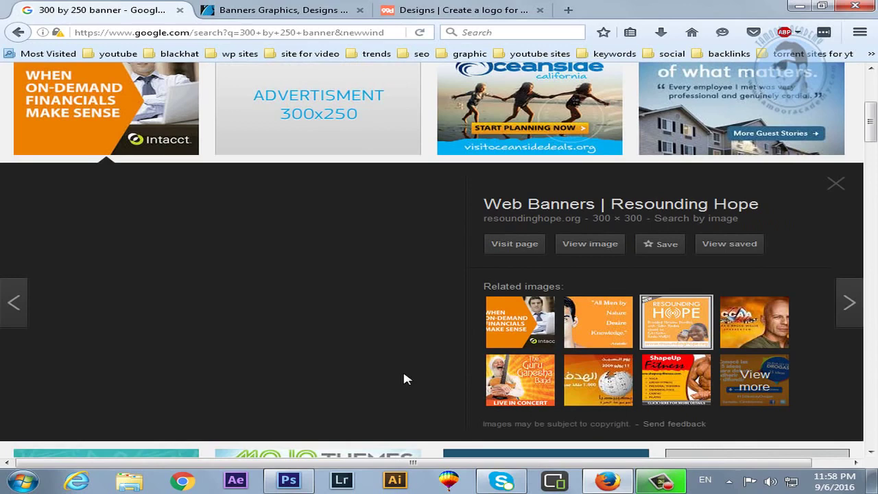
click(771, 329)
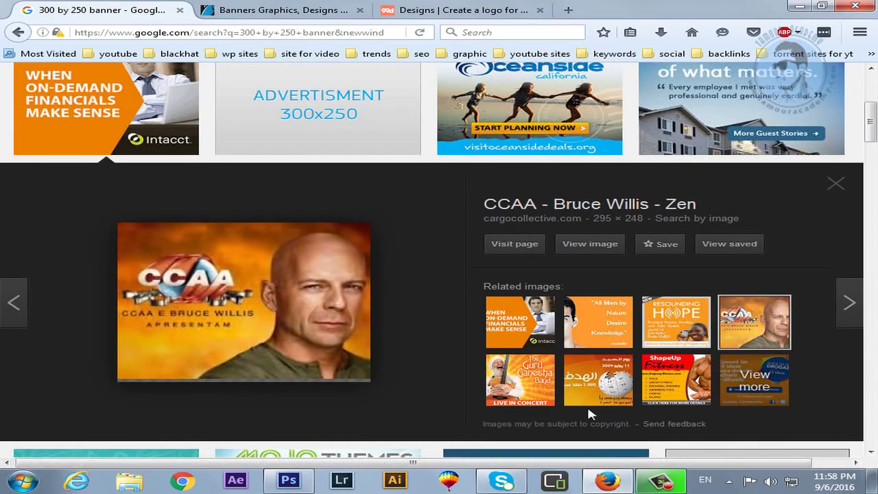
click(548, 397)
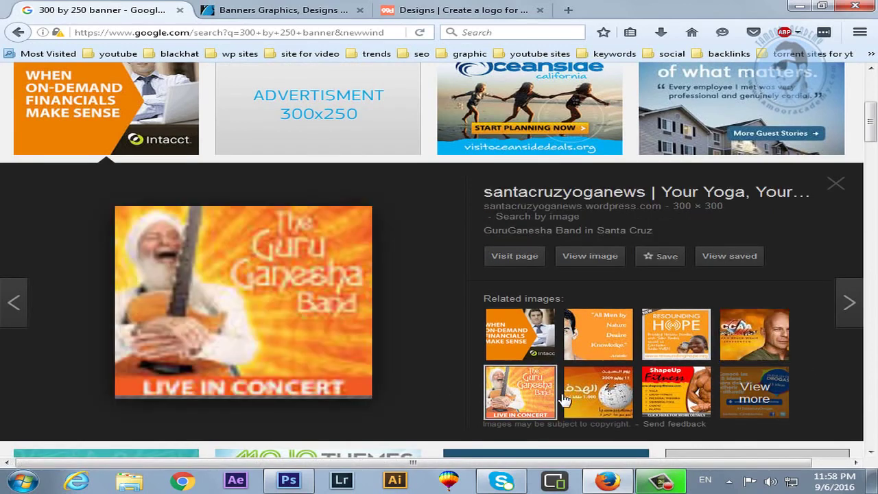
click(609, 406)
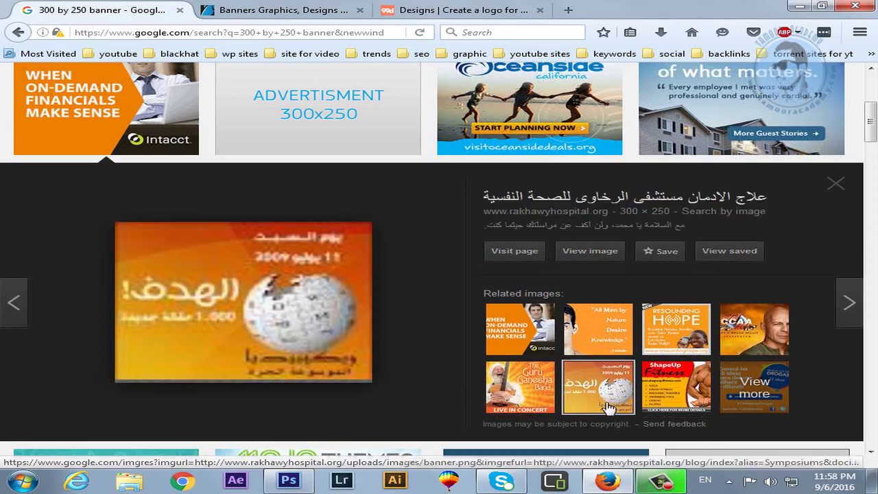
click(665, 404)
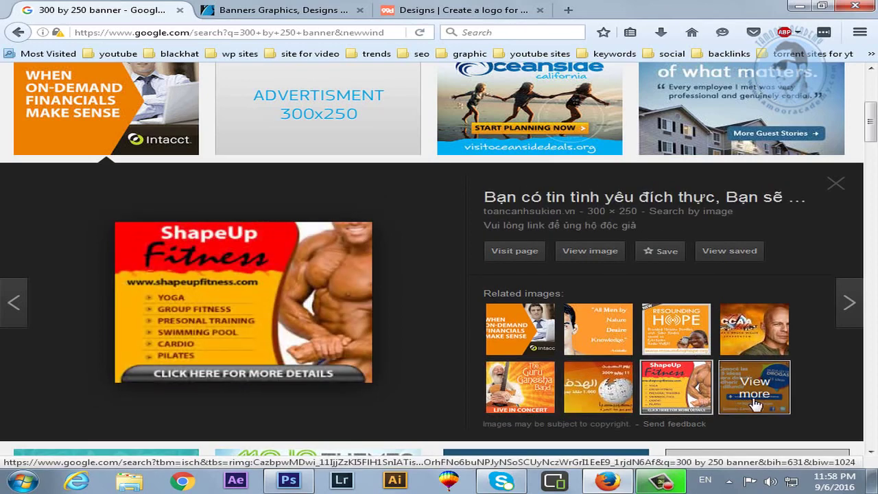
Step: Open the full set of images related to the Intacct banner and browse them for design ideas
click(734, 374)
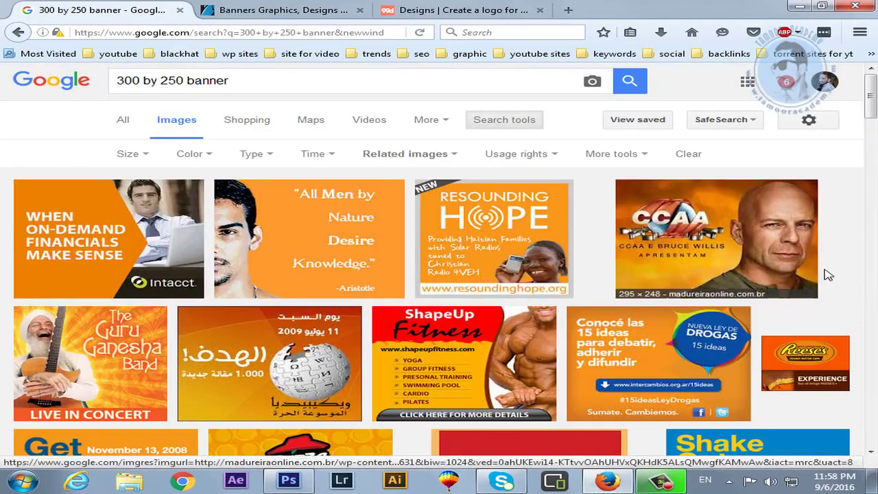
scroll(828, 276, down, 5)
scroll(829, 276, down, 6)
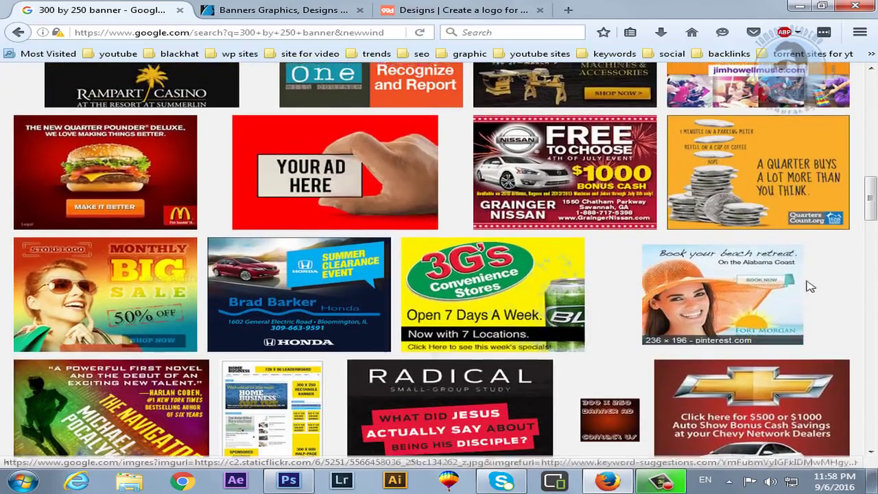
scroll(875, 297, down, 2)
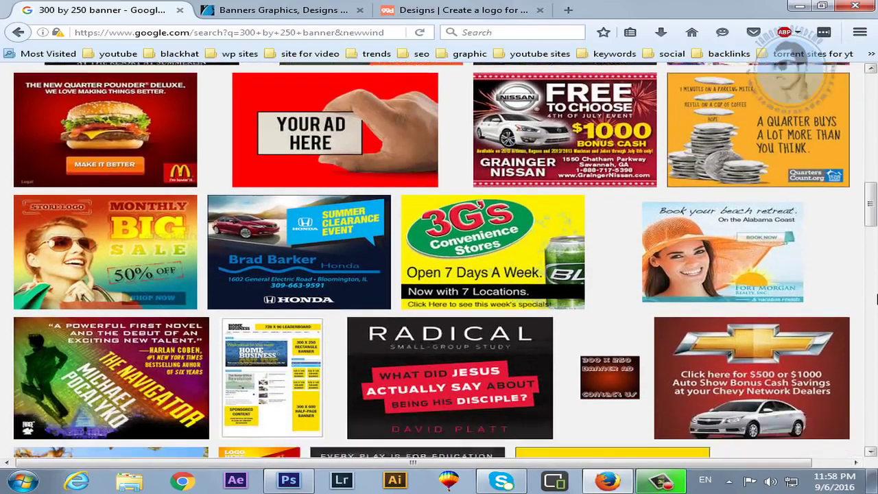
scroll(874, 300, down, 1)
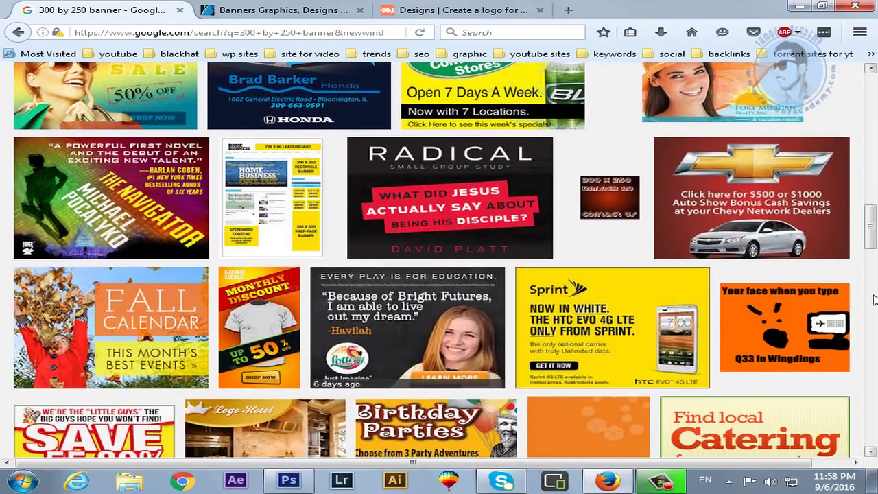
scroll(874, 299, down, 1)
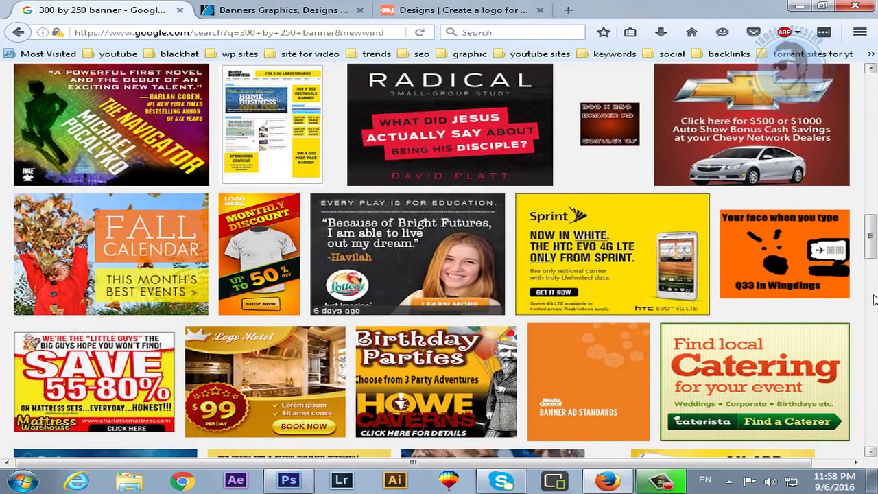
Step: Preview the yellow Sprint HTC banner and two of its related images, and close the preview
click(634, 251)
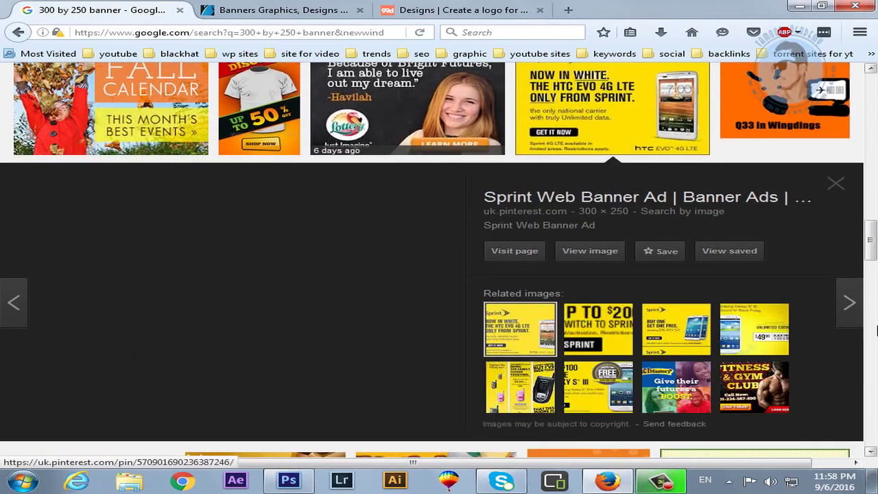
click(598, 329)
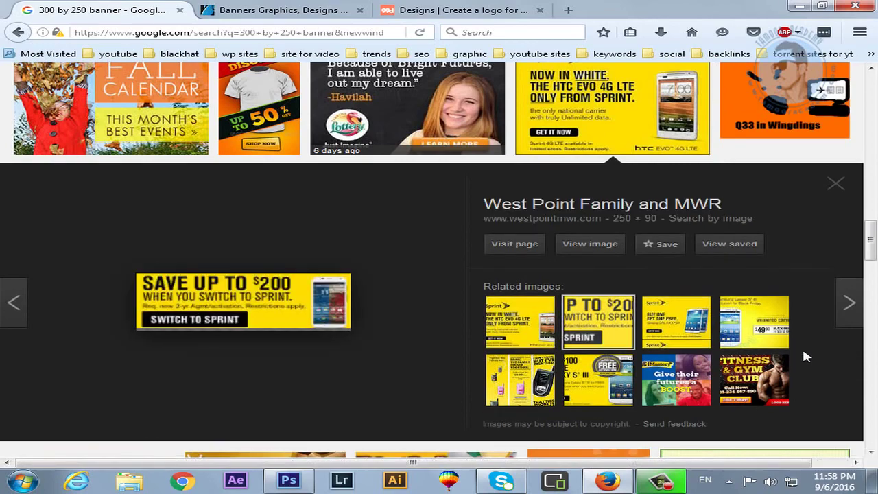
click(678, 341)
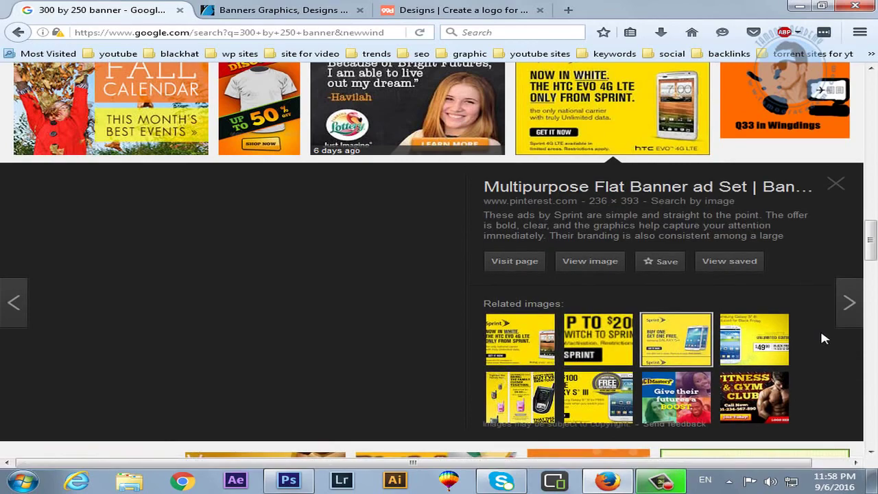
click(854, 197)
Step: Browse the remaining related 300 by 250 banner images for layout and colour ideas
scroll(871, 302, down, 3)
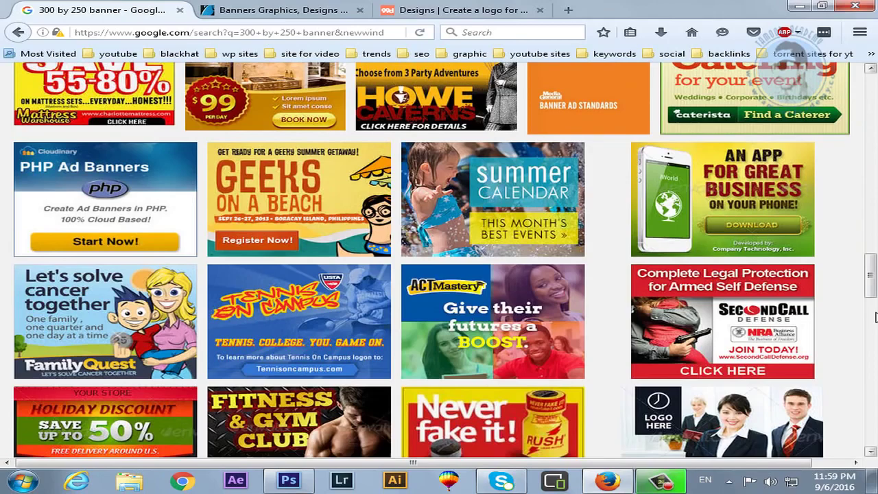
scroll(875, 315, down, 3)
scroll(875, 316, down, 3)
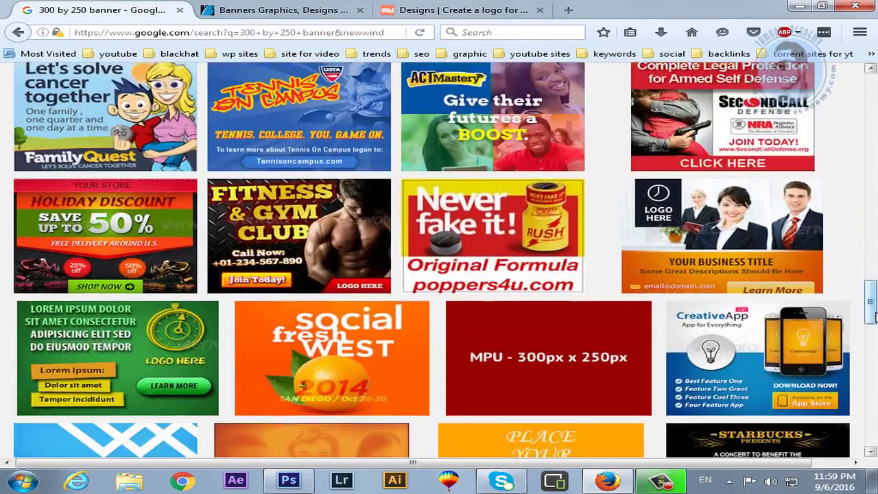
scroll(875, 315, down, 4)
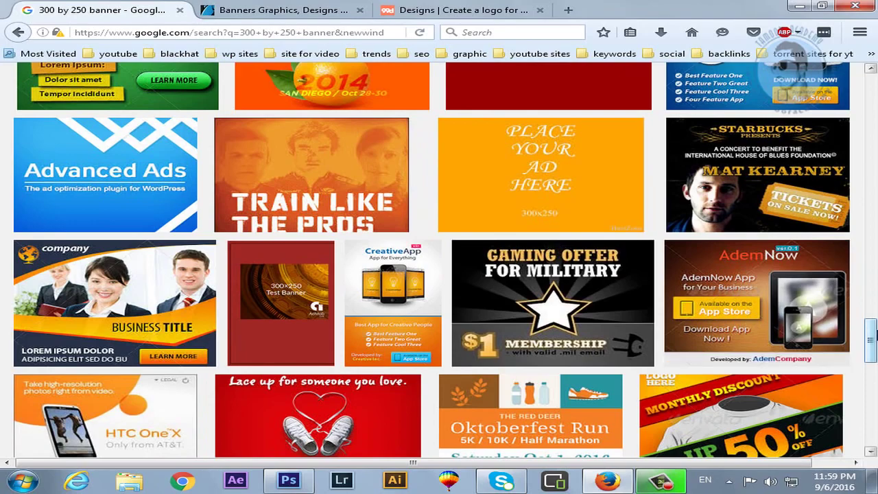
scroll(872, 336, down, 6)
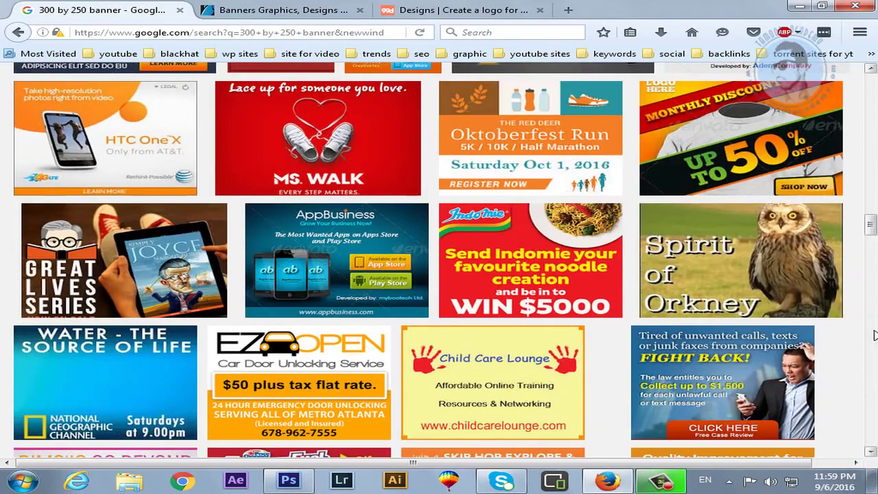
drag(871, 237, 869, 144)
Step: Switch to the GraphicRiver banners search page and look over the listed banner templates
click(298, 16)
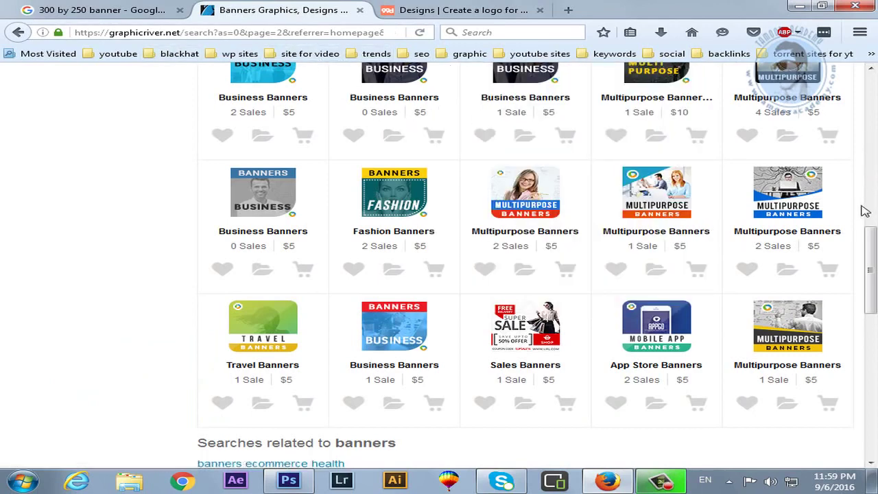
scroll(863, 210, up, 2)
scroll(865, 211, up, 6)
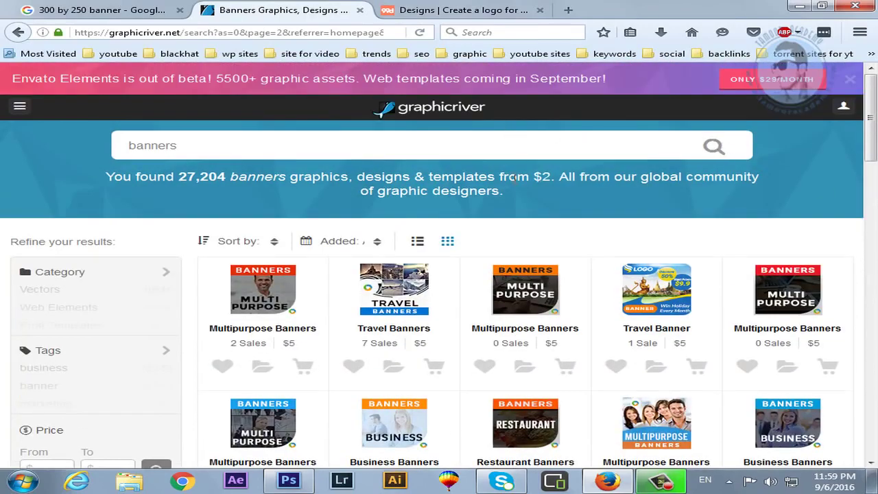
scroll(737, 203, down, 2)
scroll(737, 203, down, 10)
scroll(620, 265, up, 5)
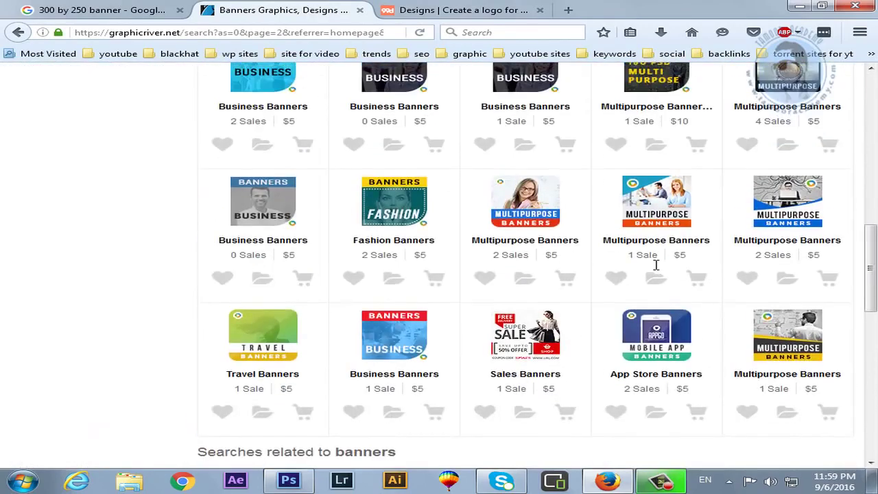
Step: Open the Multipurpose Banners item showing the woman with glasses and examine its main preview design
mouse_move(526, 216)
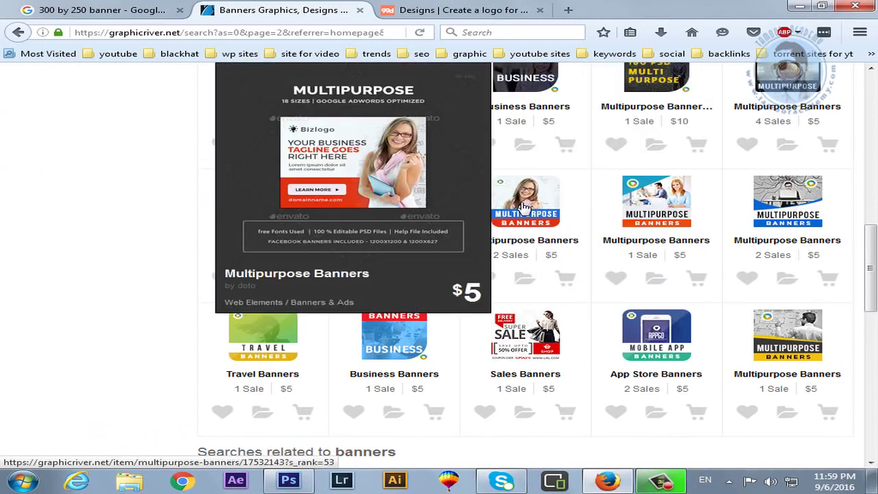
click(525, 207)
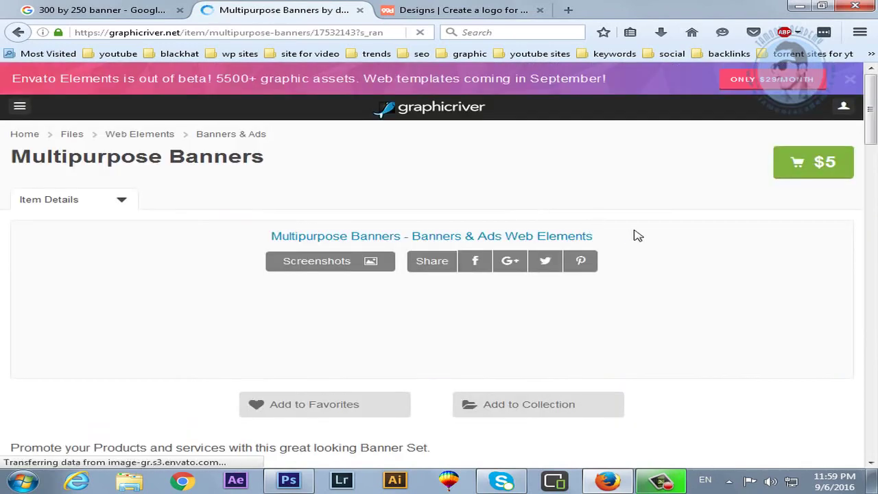
scroll(639, 236, down, 4)
scroll(733, 261, down, 2)
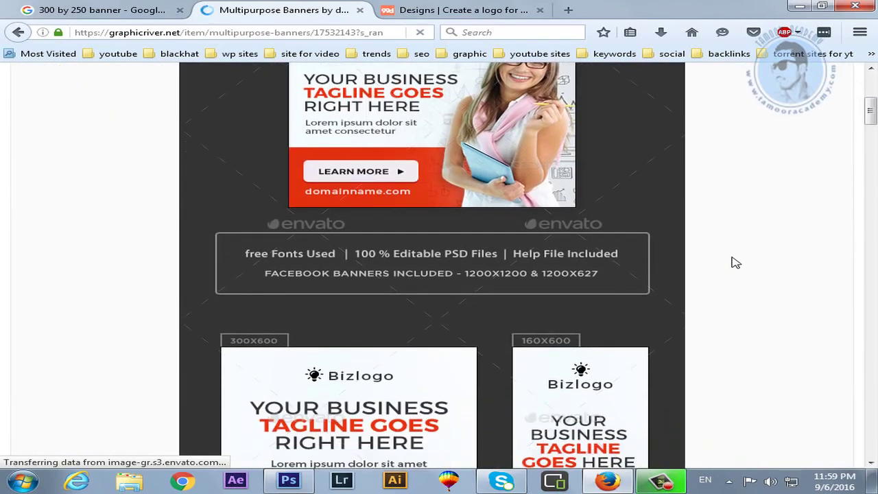
scroll(731, 261, up, 3)
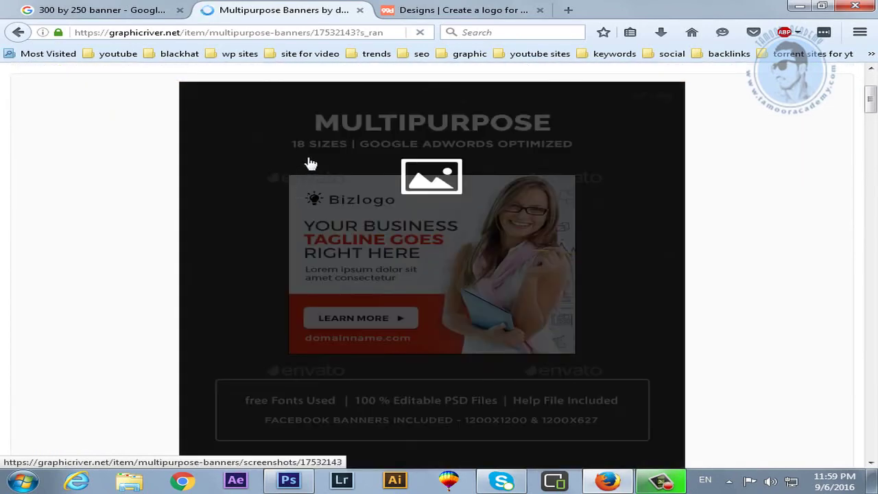
scroll(732, 262, down, 2)
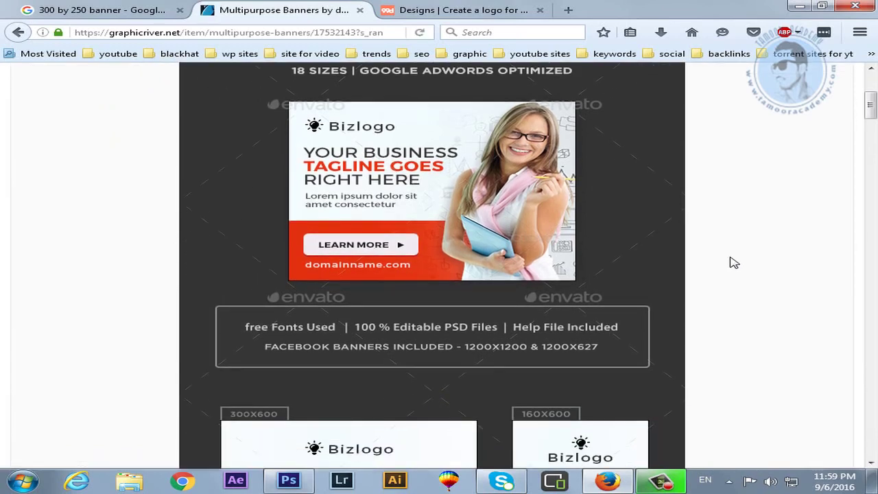
scroll(732, 262, down, 8)
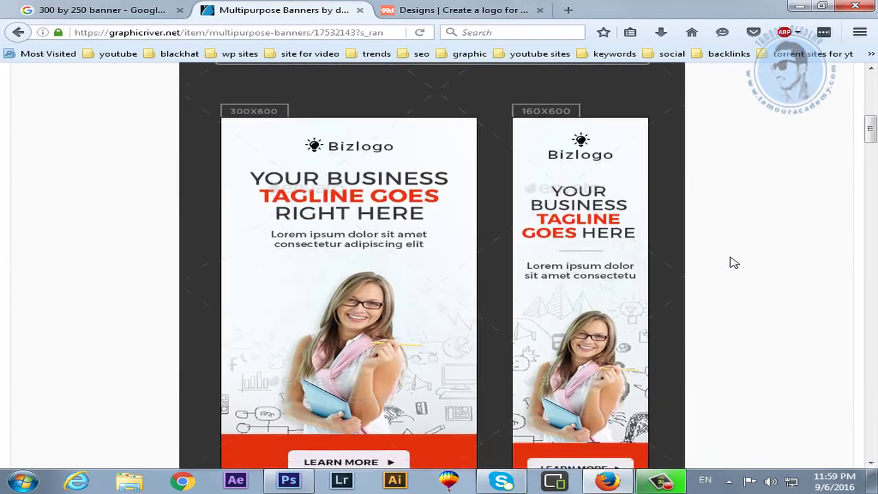
scroll(732, 262, up, 8)
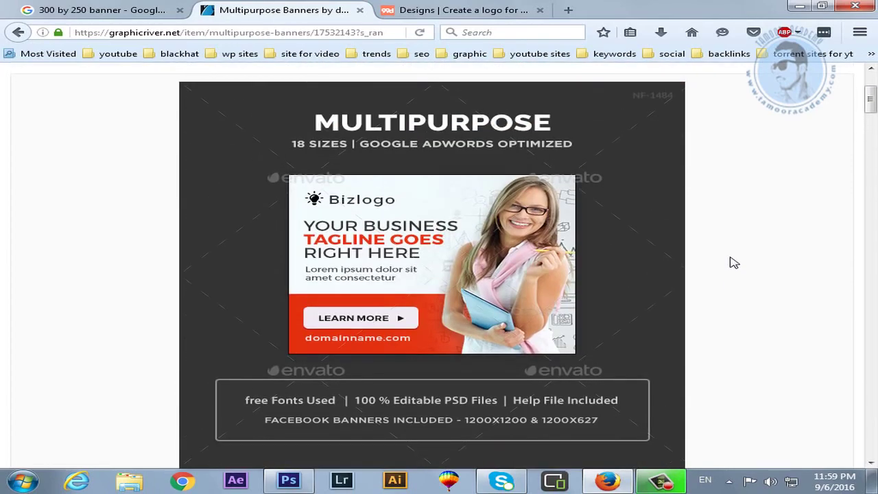
Step: Examine how the Multipurpose Banners design is laid out across its different banner sizes
scroll(732, 262, down, 1)
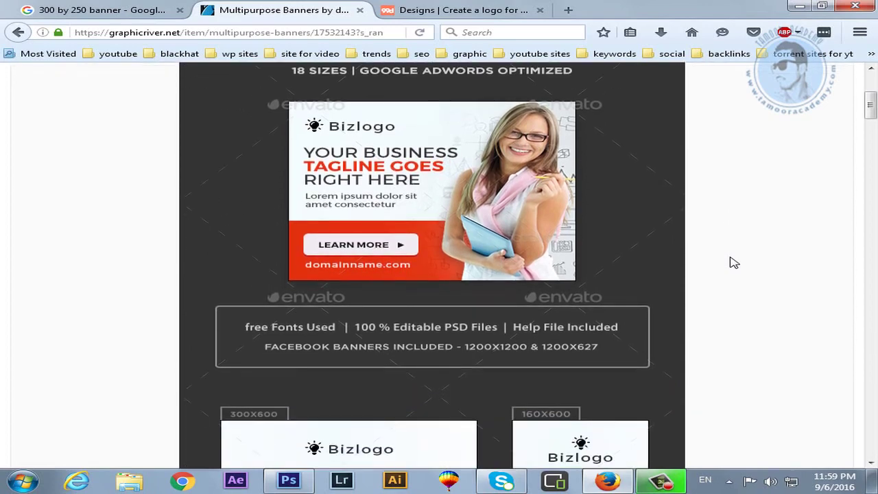
scroll(732, 262, down, 4)
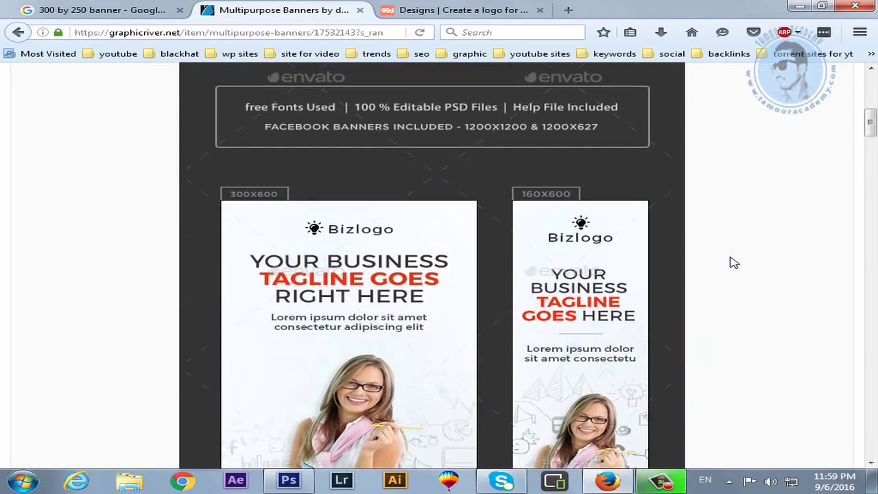
scroll(732, 262, down, 3)
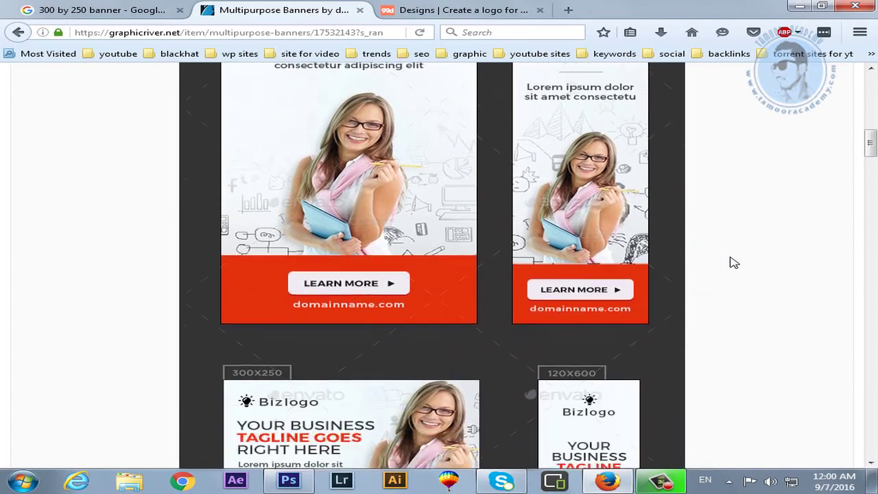
scroll(732, 263, down, 3)
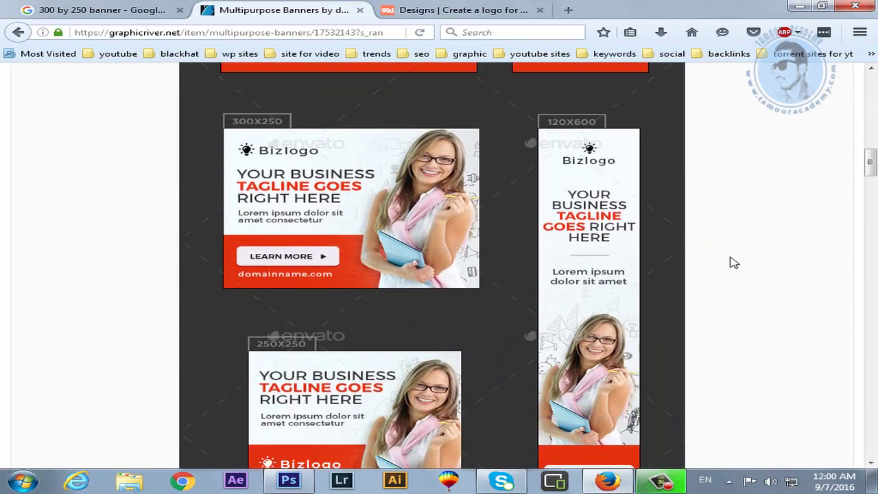
scroll(733, 263, down, 3)
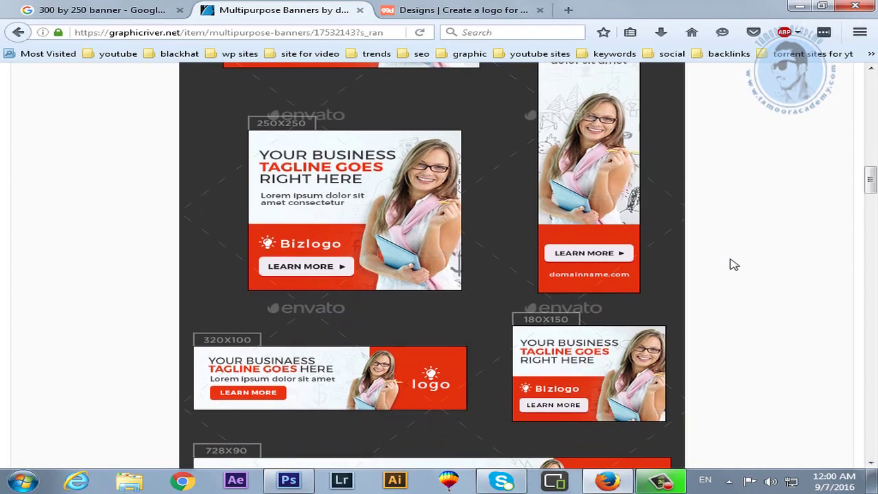
Step: Look over the smaller Multipurpose Banners sizes and return to the main preview with the red button area
scroll(733, 262, down, 4)
scroll(732, 265, down, 5)
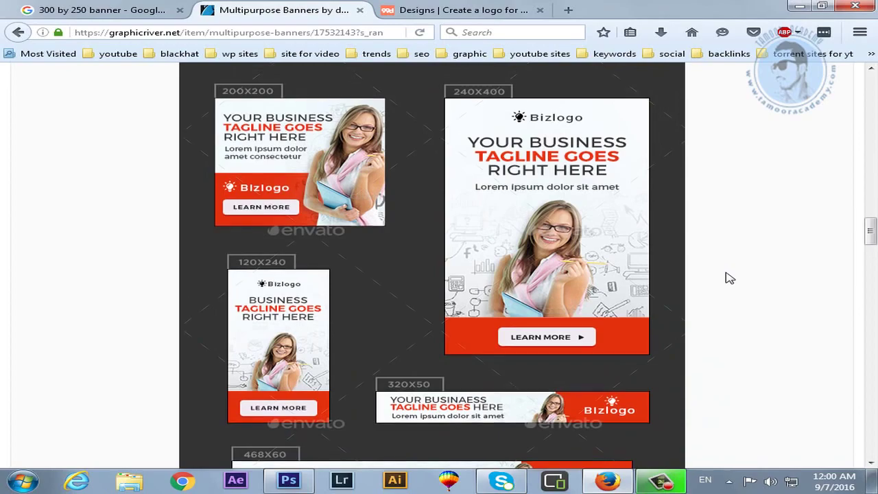
scroll(730, 278, up, 15)
scroll(727, 276, up, 3)
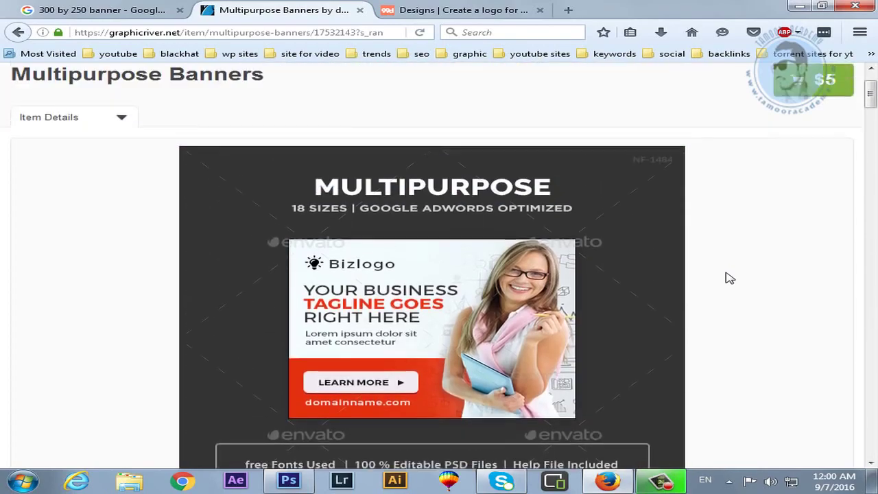
scroll(754, 298, down, 2)
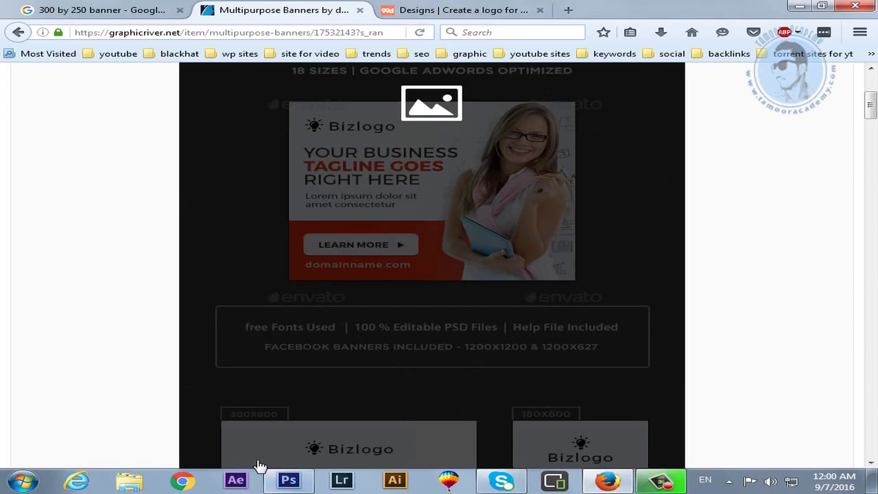
Step: Switch to Photoshop, create a new 300 by 250 pixel document with a white background, and close the old Untitled-1 document
click(288, 480)
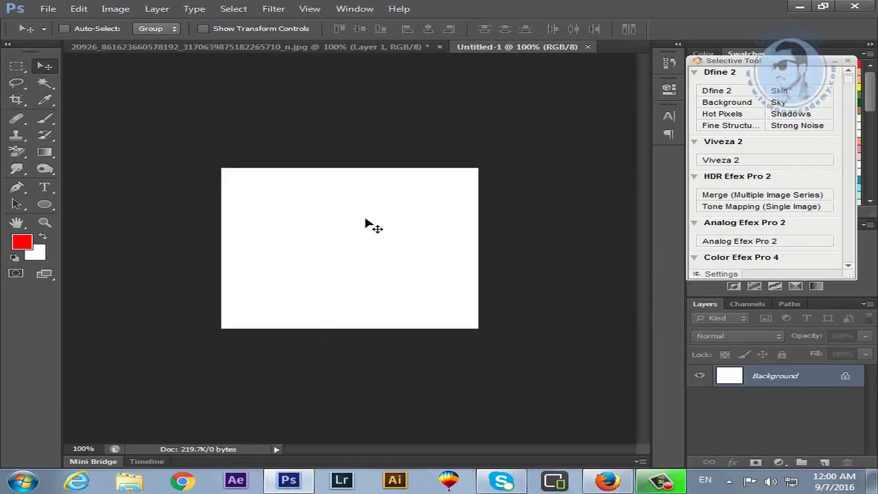
click(48, 8)
click(59, 22)
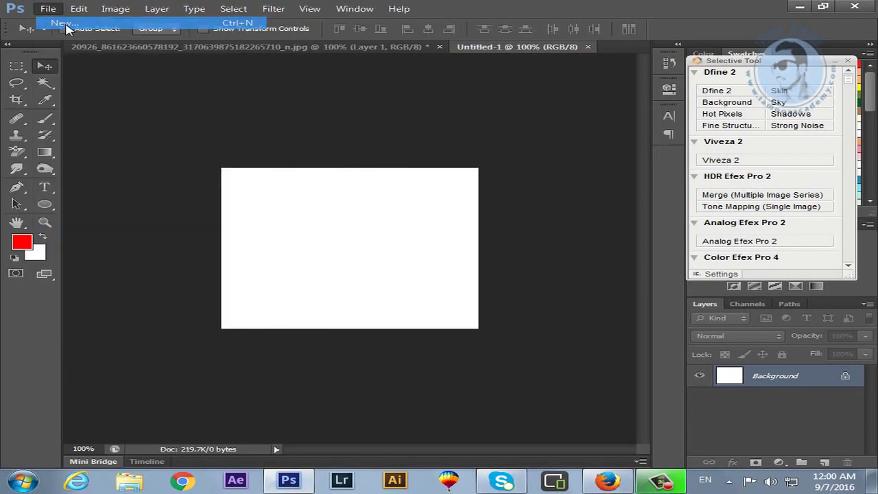
double_click(373, 167)
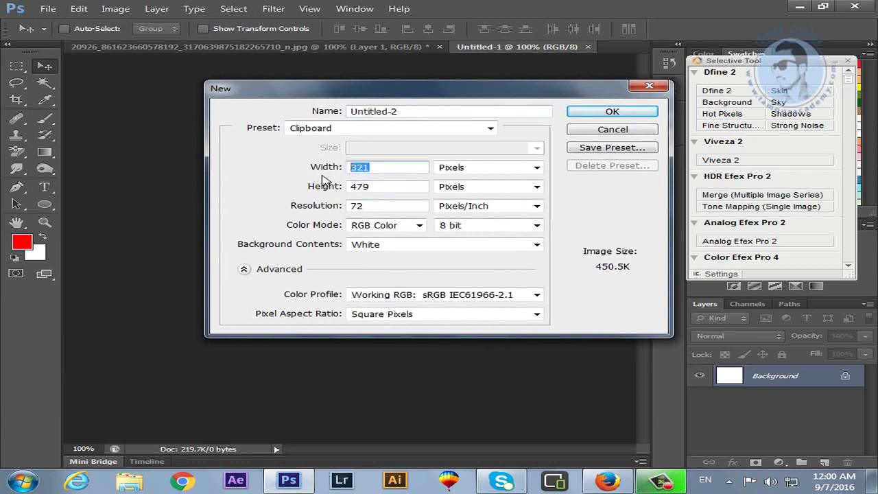
text(300)
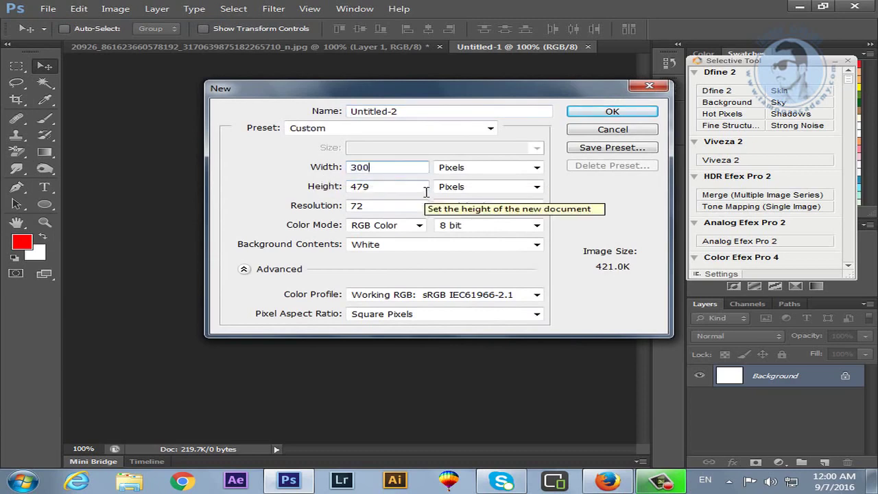
key(Tab)
text(2)
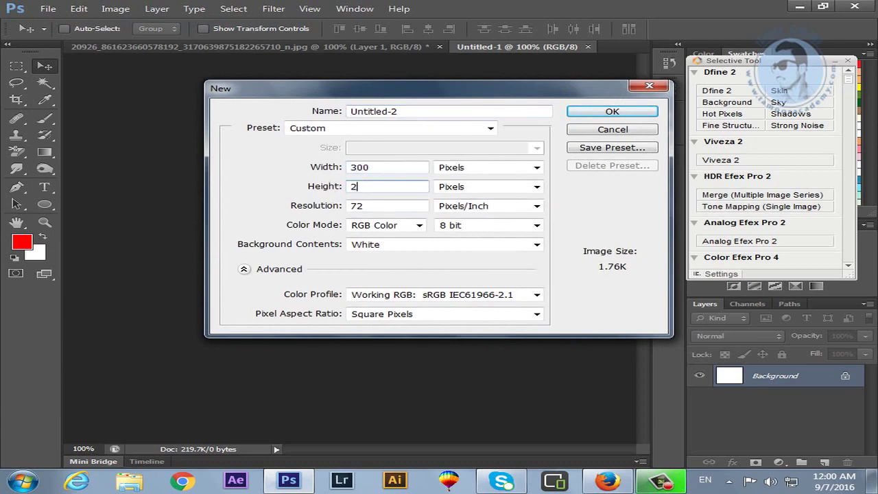
text(850)
click(613, 112)
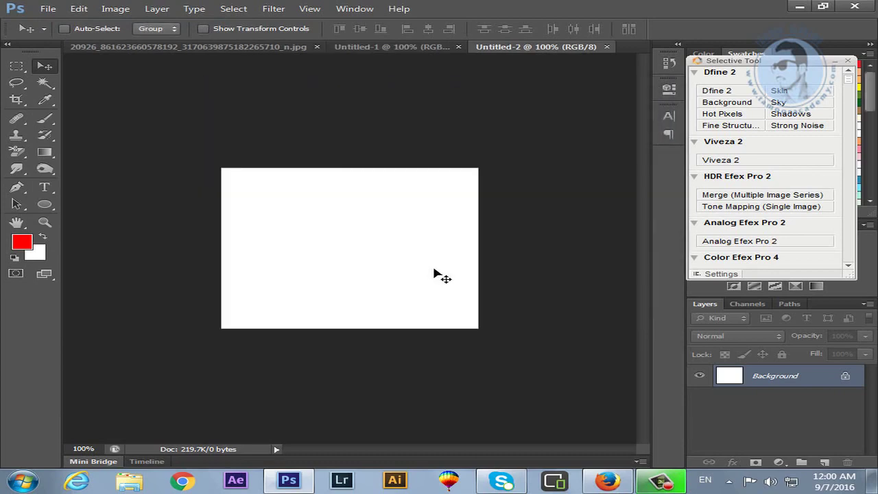
click(458, 47)
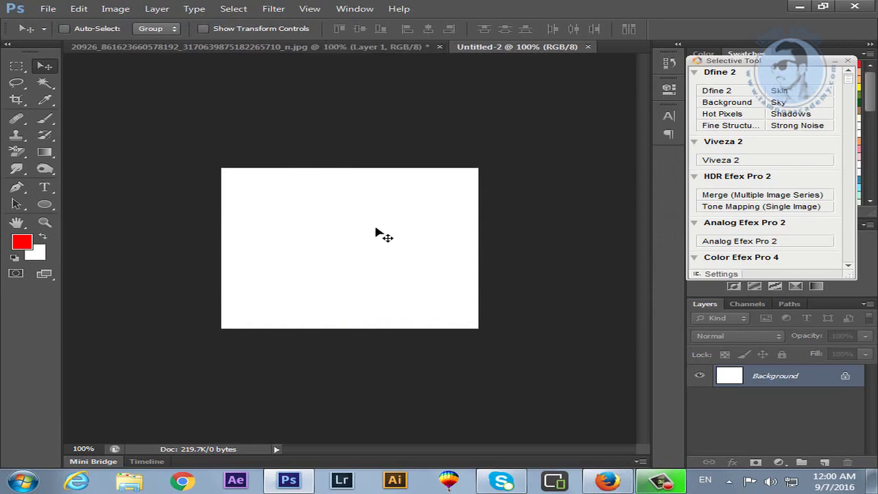
Step: Switch to the GraphicRiver page in Firefox and study the reference layout, including the 300x600 and 160x600 banners
click(608, 480)
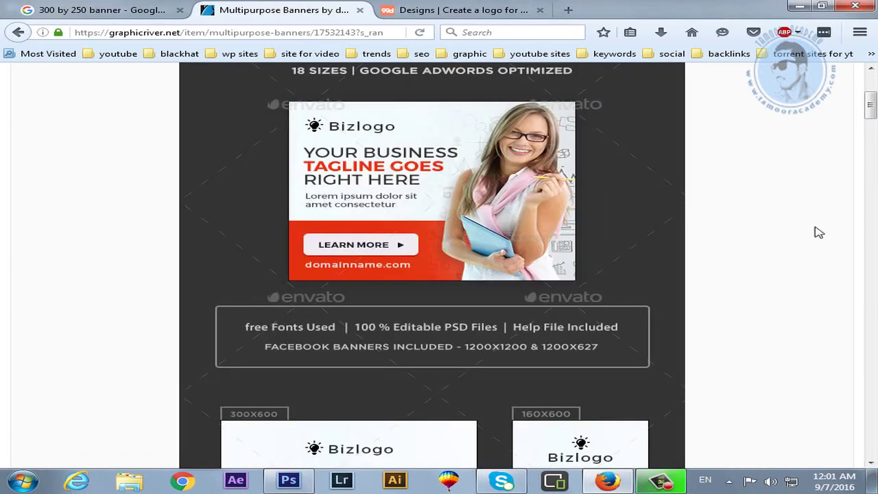
scroll(786, 235, down, 3)
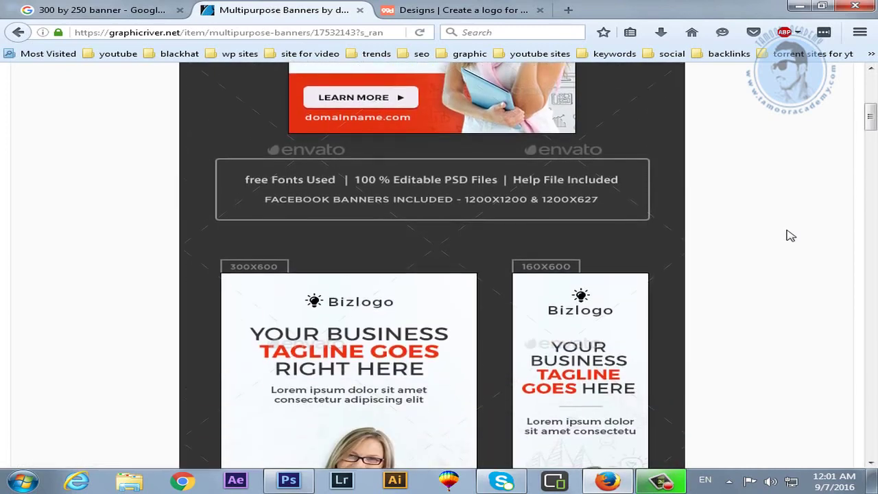
scroll(789, 235, down, 3)
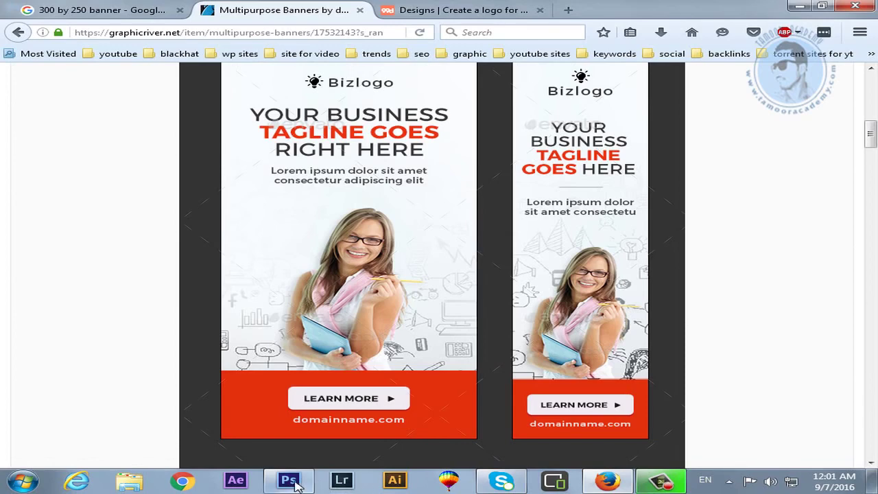
Step: Switch to Photoshop and copy the cut-out portrait from the photo document into the Untitled-2 banner
click(288, 480)
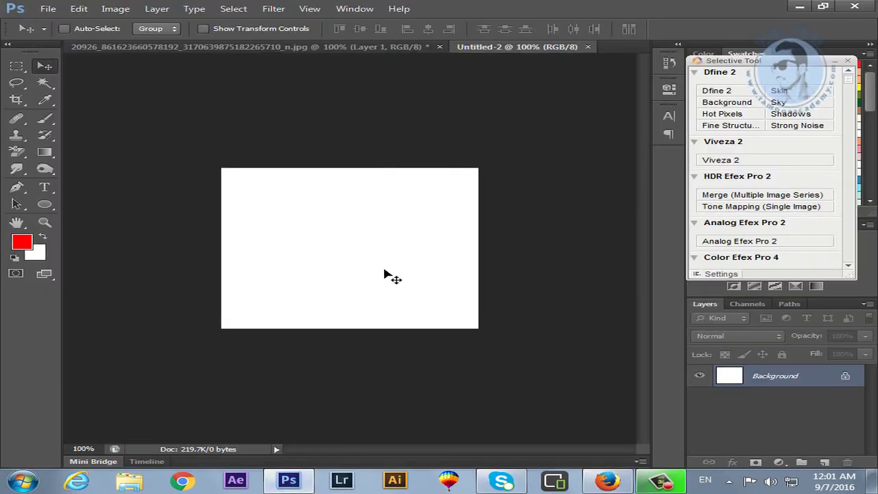
click(254, 48)
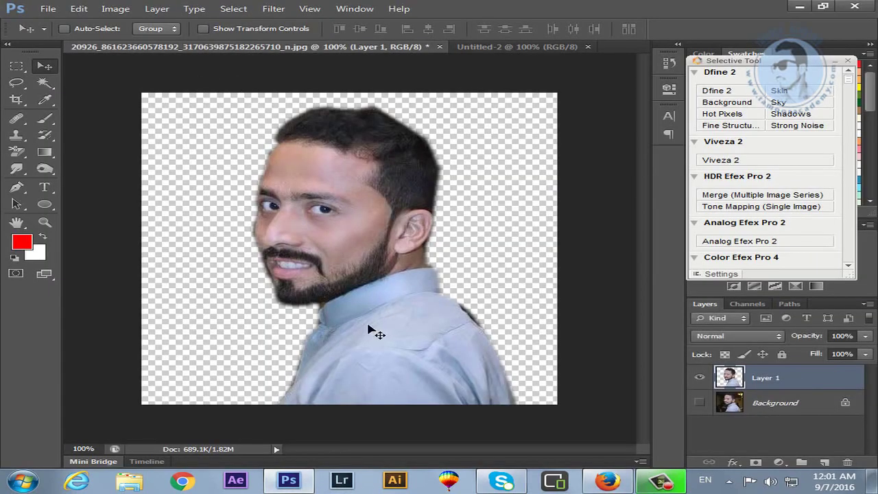
drag(369, 327, 384, 280)
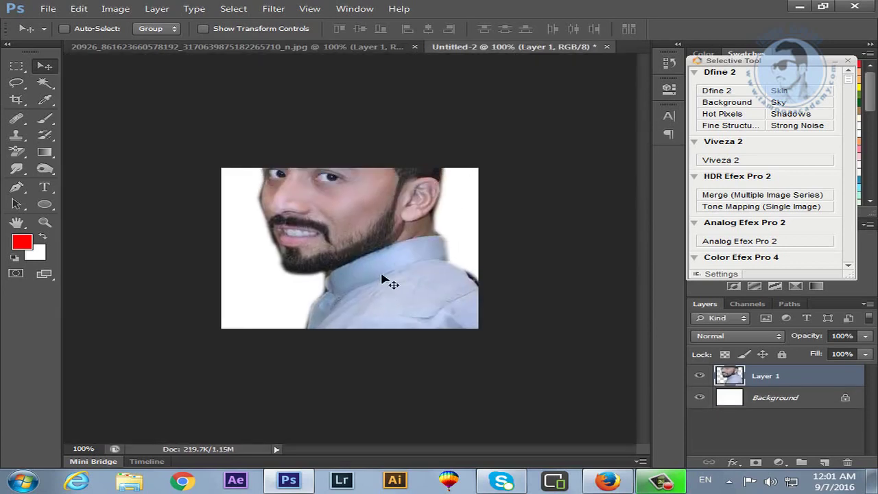
Step: Scale the portrait down to fit the banner and place it in the canvas's lower-right corner
key(ctrl+t)
drag(535, 76, 459, 162)
key(Return)
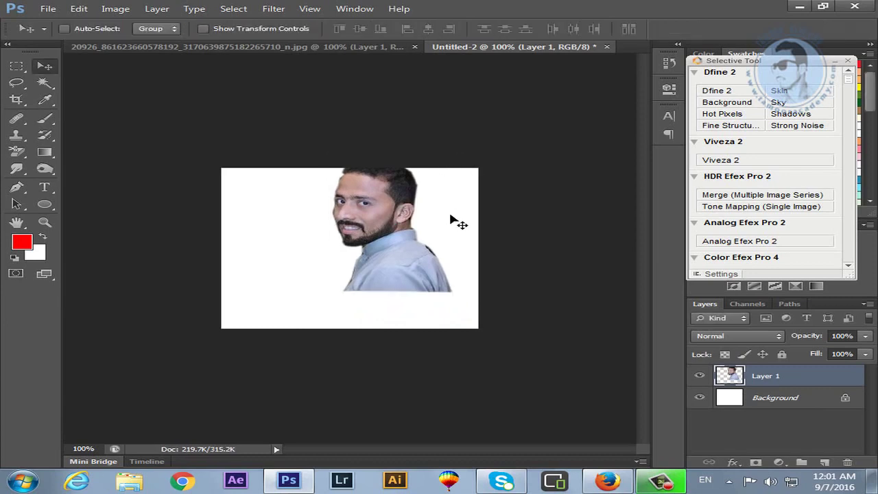
drag(398, 228, 428, 265)
Step: Switch to Firefox and review the main preview banner as a reference for the red block and text placement
click(603, 479)
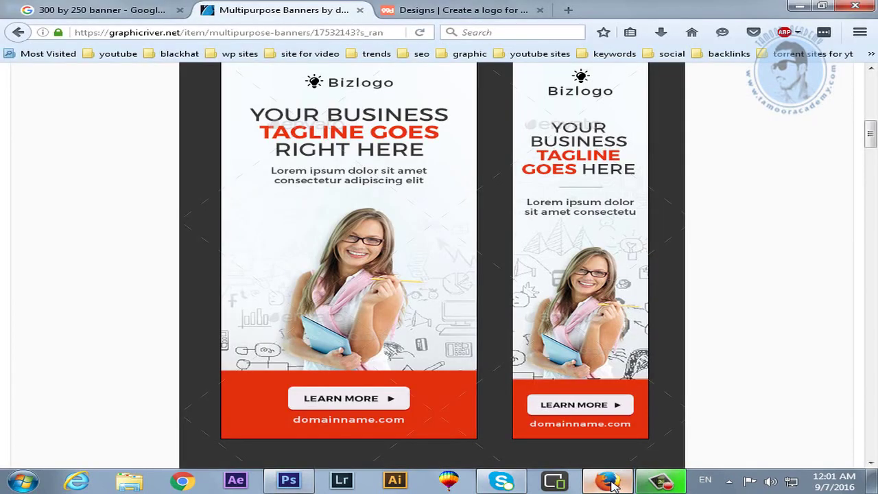
scroll(760, 355, up, 8)
scroll(756, 355, down, 3)
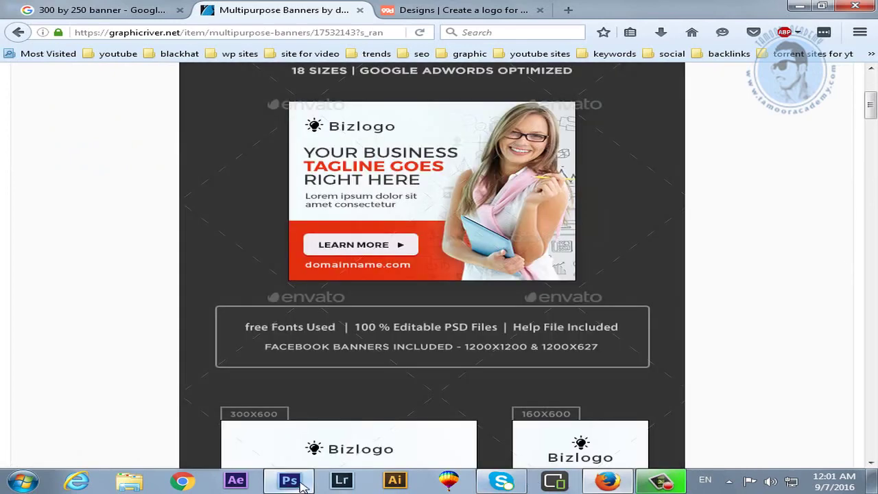
Step: In Photoshop, draw a black rectangle with the Rectangle tool across the lower-left part of the banner, partly over the portrait
click(288, 480)
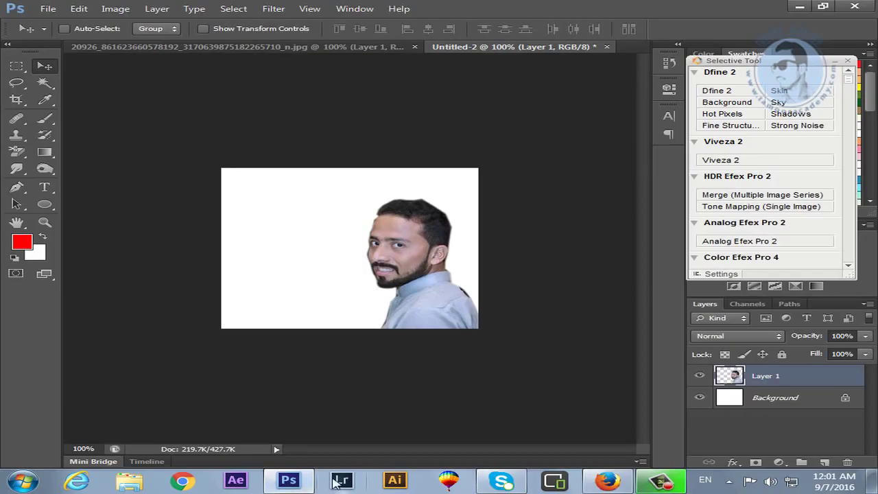
click(45, 204)
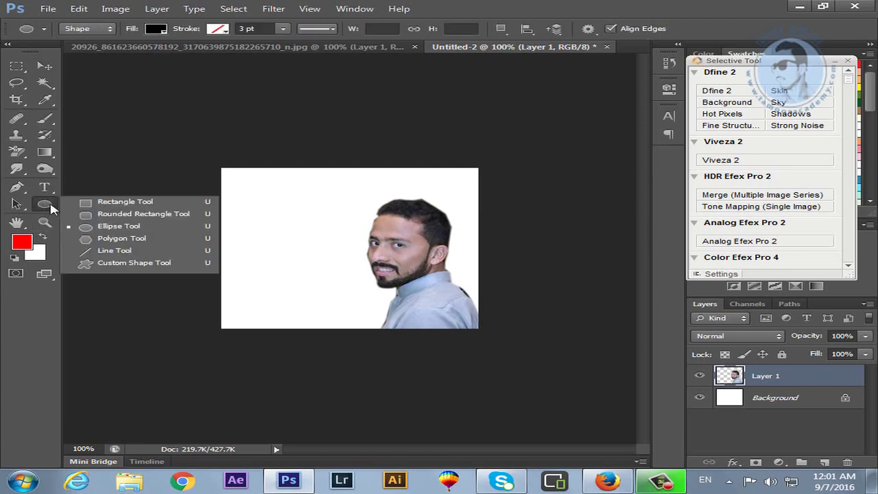
click(91, 203)
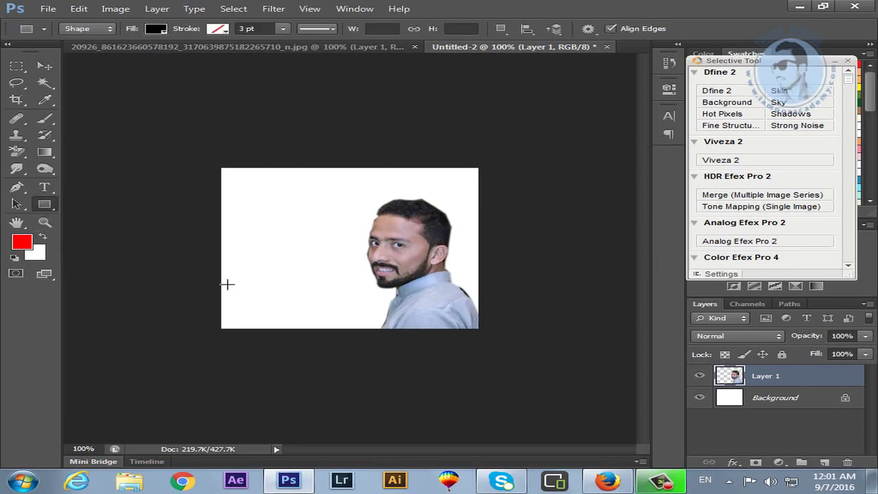
drag(235, 286, 409, 337)
click(45, 66)
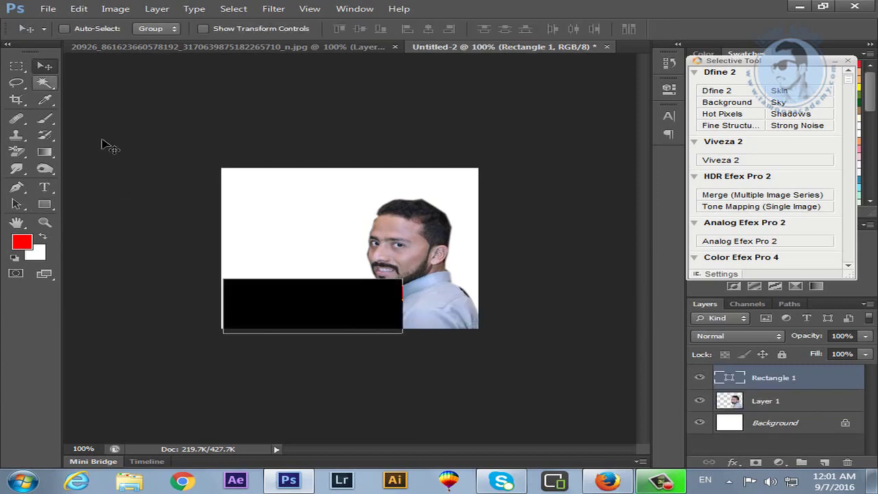
Step: Move the black rectangle left past the canvas edge so that it ends at the portrait's shoulder
drag(311, 304, 289, 307)
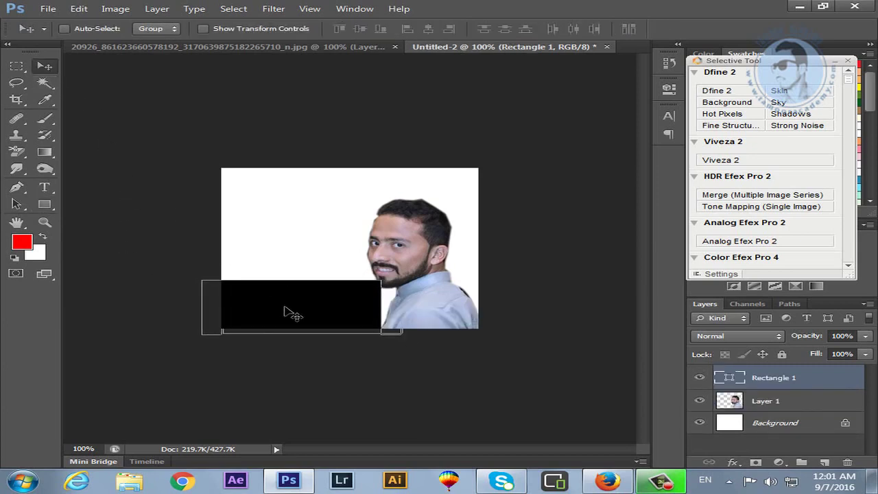
click(45, 204)
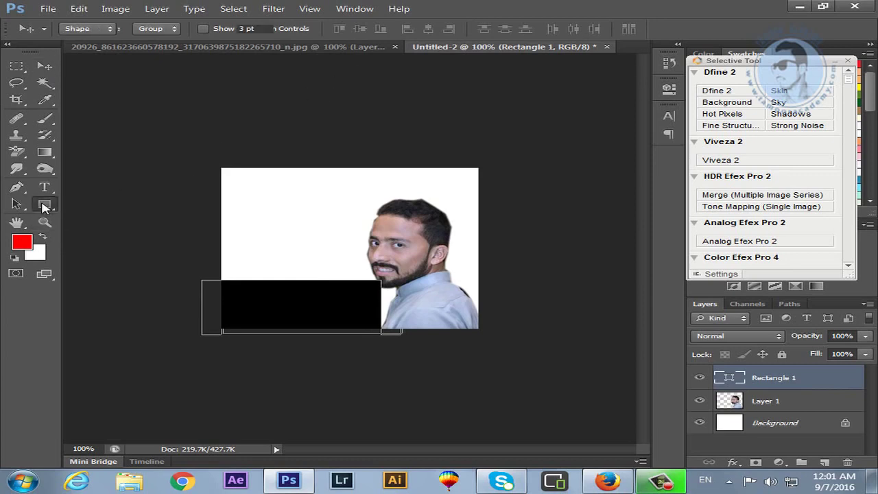
click(44, 66)
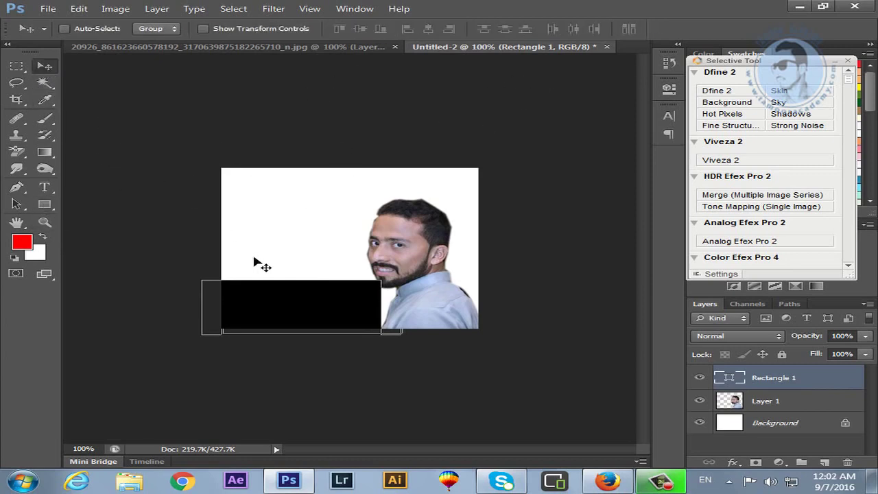
right_click(268, 300)
click(286, 303)
drag(287, 305, 293, 306)
Step: Keep red ff0000 as the foreground colour and rasterize the rectangle layer
click(26, 243)
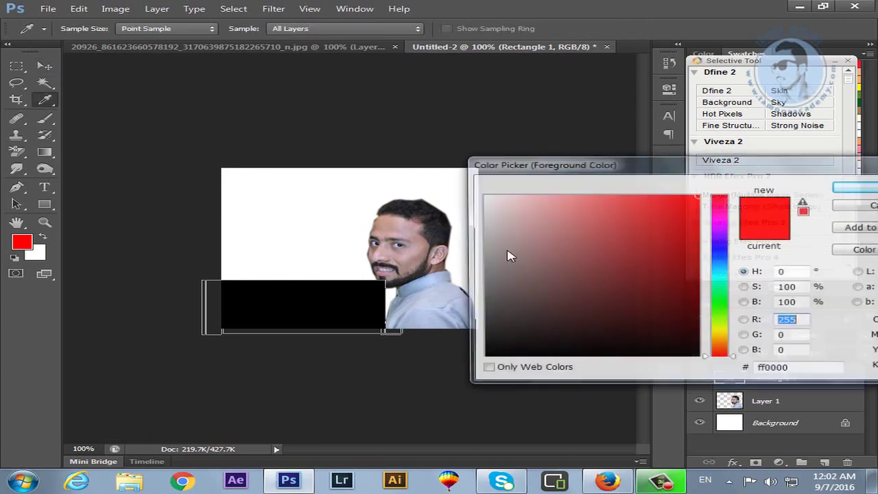
click(838, 189)
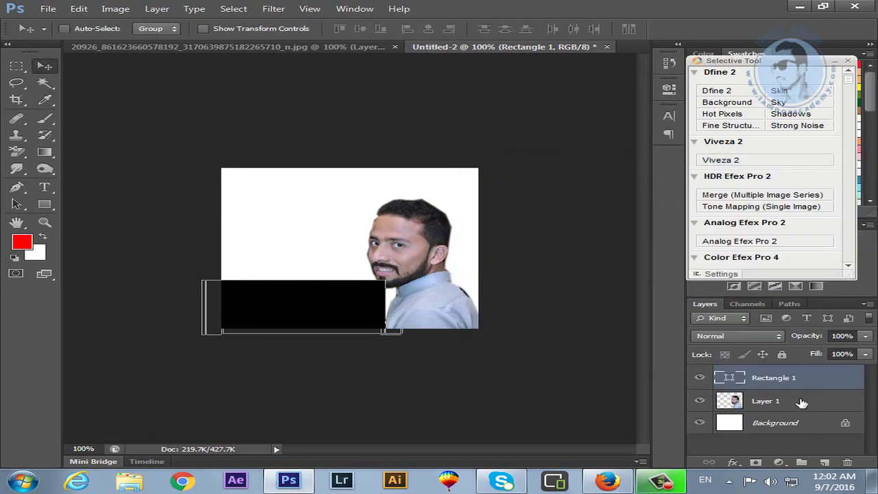
right_click(792, 381)
click(686, 118)
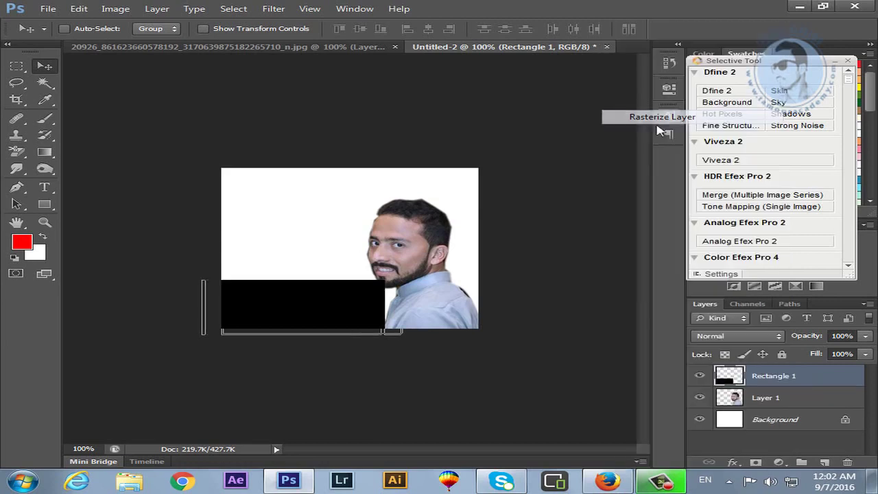
Step: Undo filling the whole layer, load the rectangle's outline as a selection, fill it with the red foreground colour and deselect
key(alt+BackSpace)
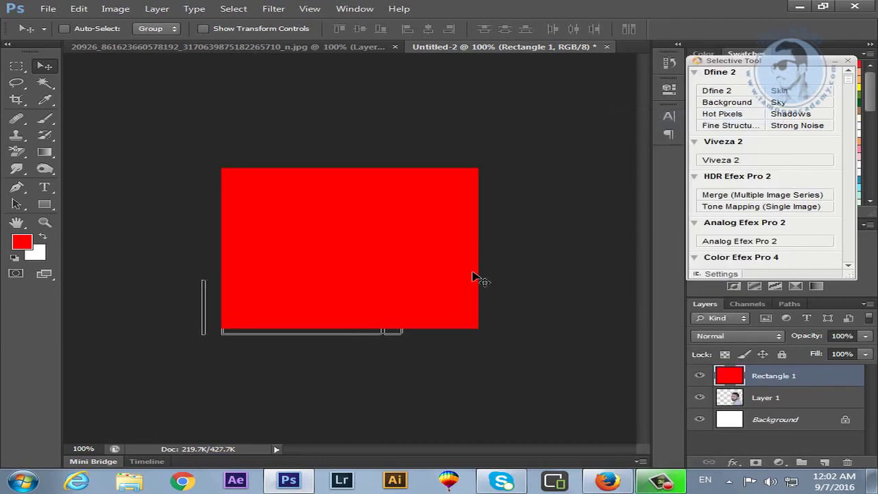
key(ctrl+z)
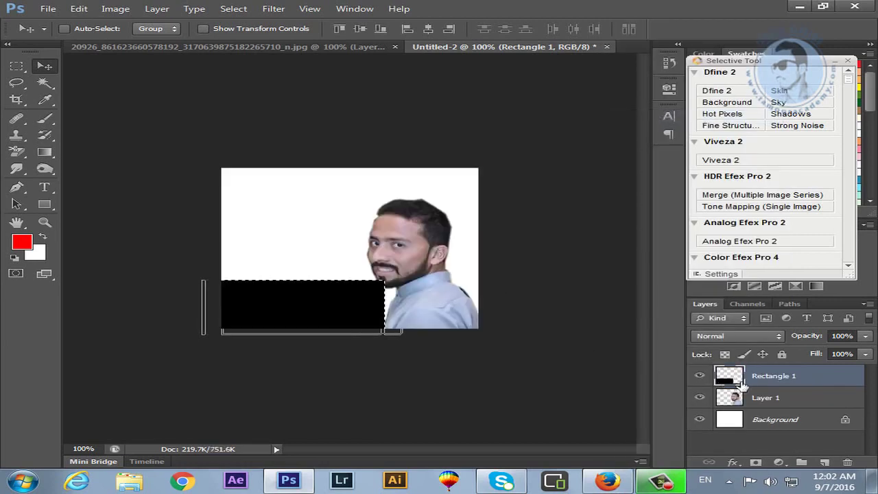
ctrl+click(728, 377)
key(alt+BackSpace)
key(ctrl+d)
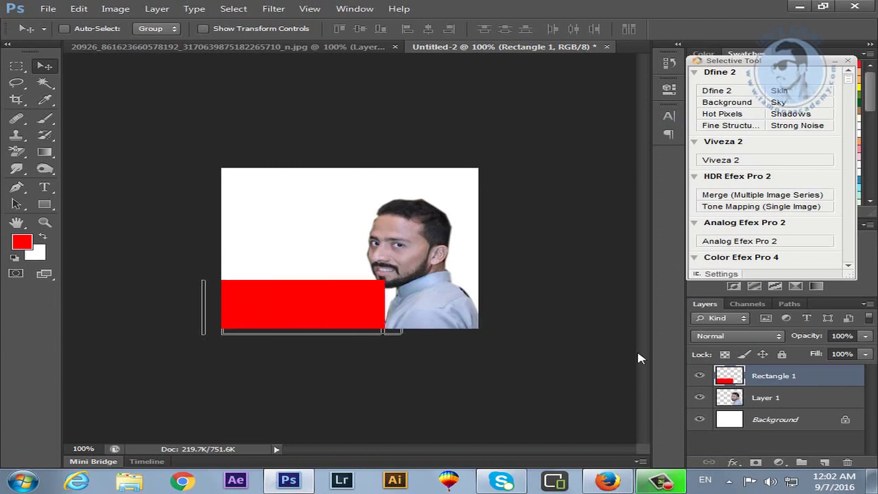
Step: Check the reference banner in Firefox, return to Photoshop and move the portrait layer above the red rectangle
click(608, 478)
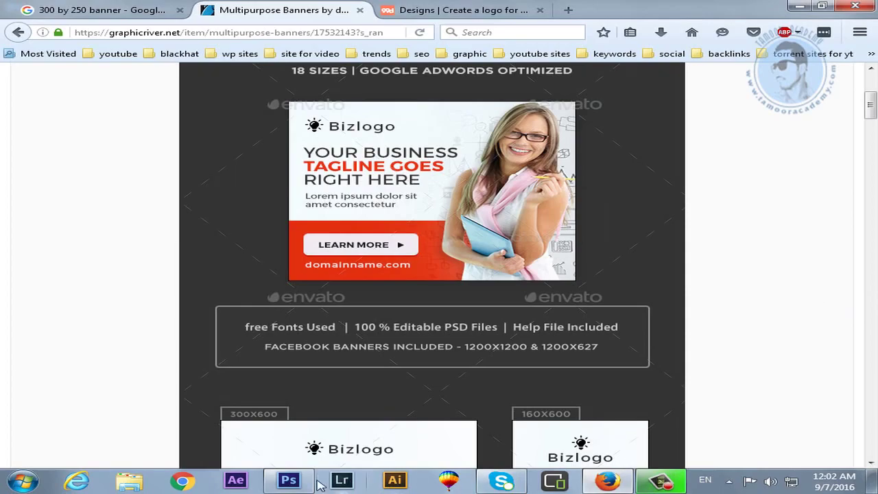
click(292, 482)
click(787, 403)
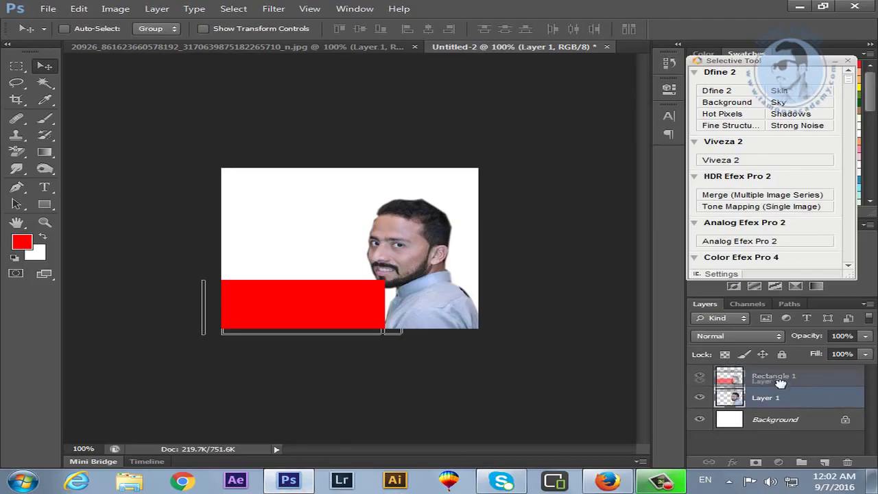
key(ctrl+bracketright)
Step: Shift the portrait slightly right and slide the red rectangle right so its end sits behind the portrait
mouse_move(357, 309)
mouse_down()
mouse_move(372, 309)
mouse_move(353, 310)
mouse_up()
right_click(341, 306)
click(363, 310)
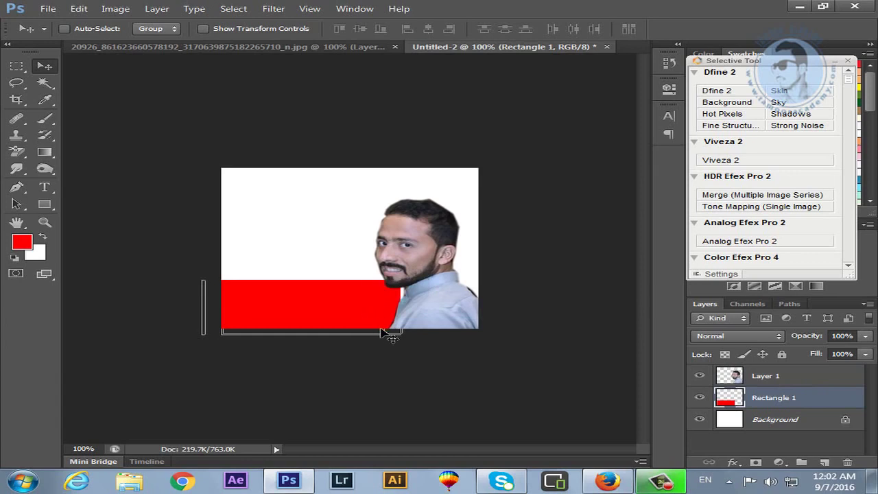
Step: Scale the red rectangle up to about 111% of its size with Free Transform
key(ctrl+t)
drag(228, 287, 230, 283)
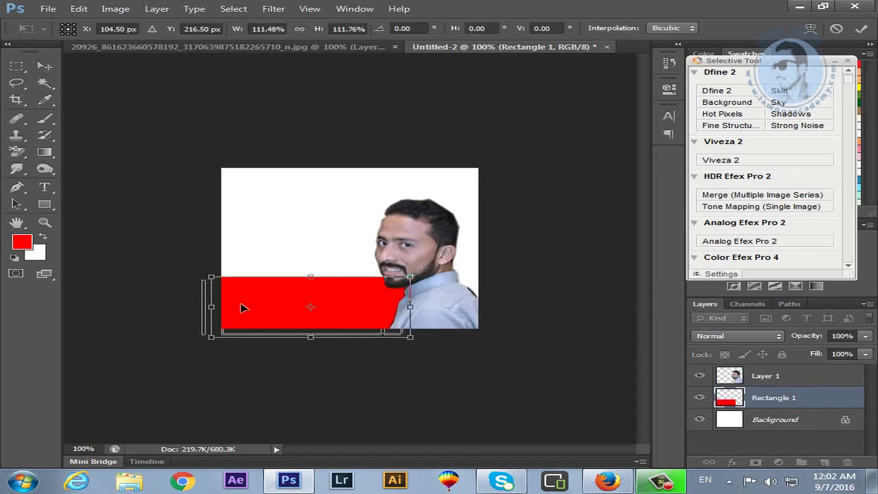
key(Return)
Step: Select the portrait layer, enlarge the portrait and position it against the banner's lower-right corner
right_click(427, 312)
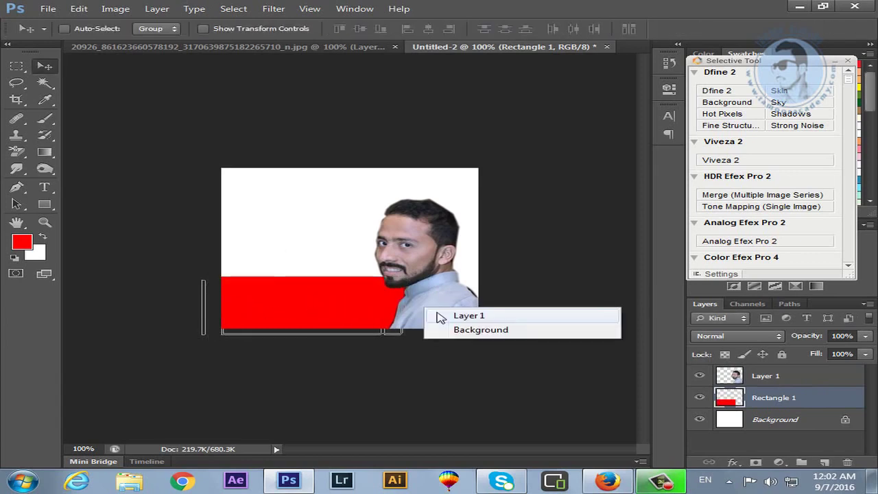
click(456, 312)
mouse_move(453, 312)
mouse_down()
mouse_move(438, 305)
mouse_move(442, 315)
mouse_up()
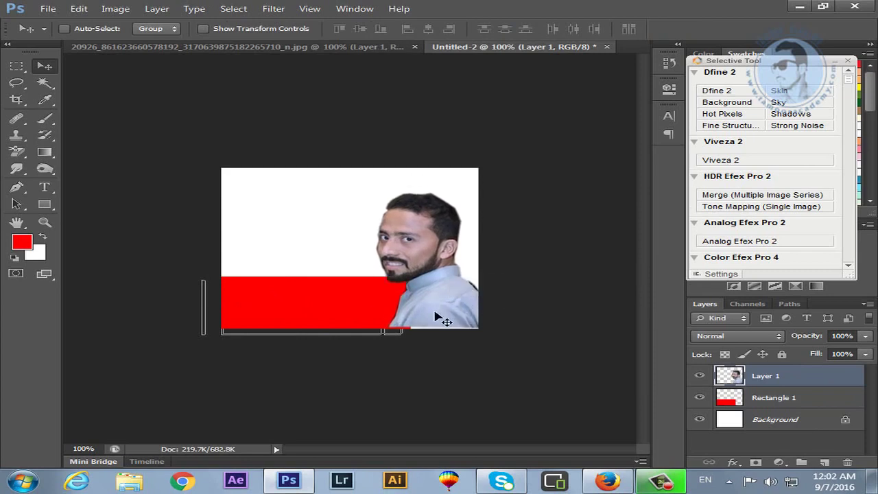
key(ctrl+t)
drag(376, 194, 365, 179)
key(Return)
drag(446, 302, 432, 301)
Step: Select the red rectangle's layer, then view the enlarged Multipurpose Banners preview in Firefox and return to Photoshop
right_click(336, 300)
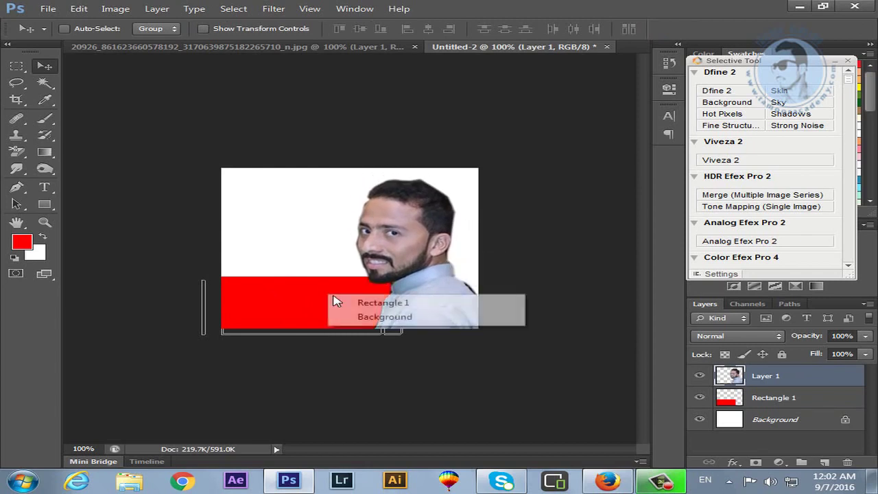
click(339, 302)
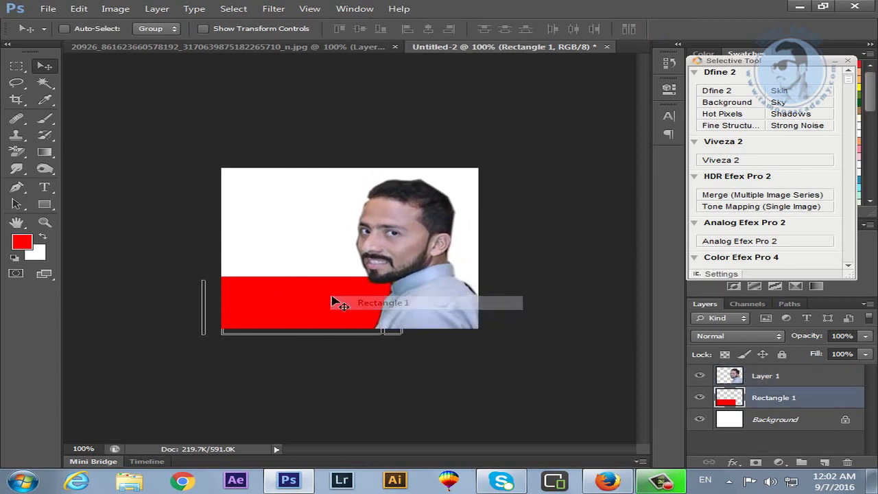
click(607, 480)
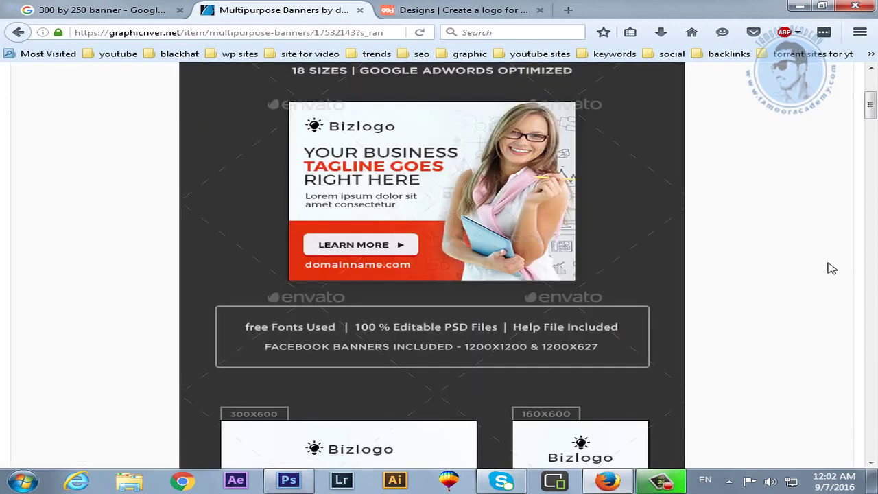
click(358, 275)
click(758, 274)
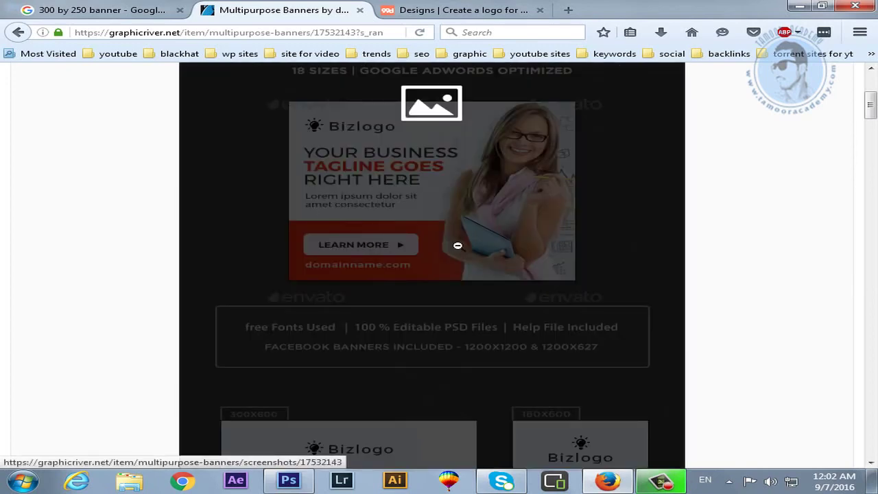
click(458, 245)
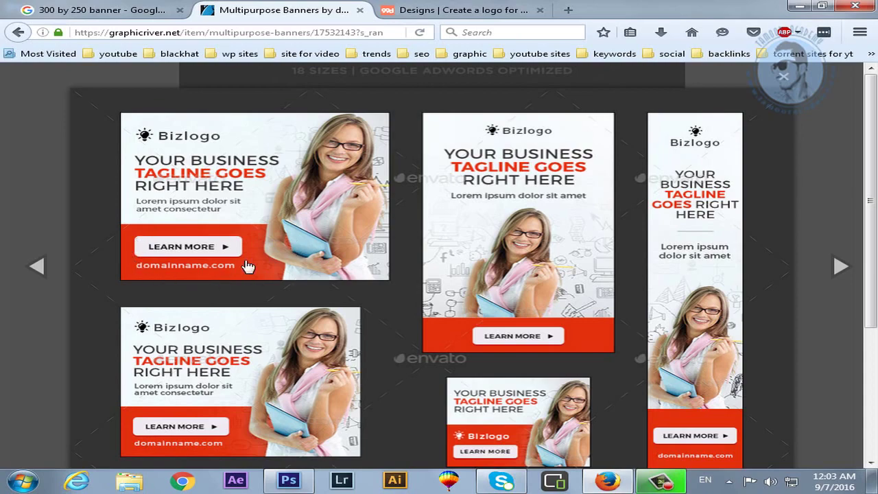
click(288, 480)
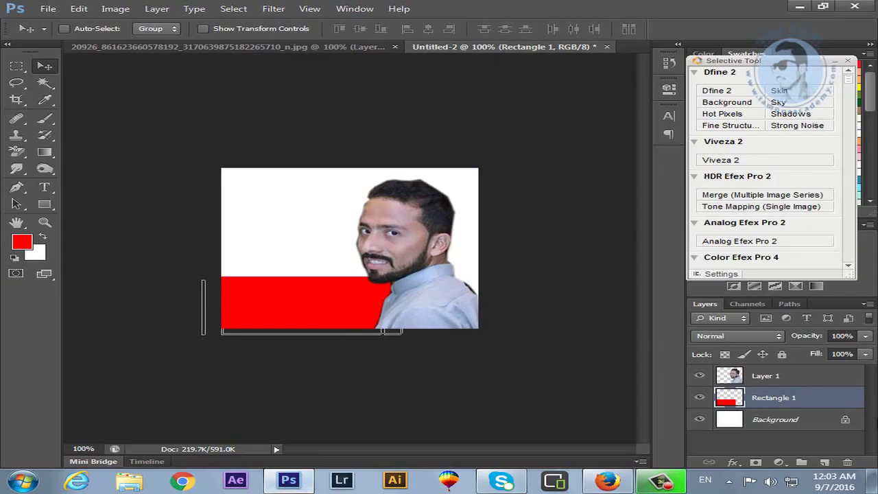
Step: Set the red rectangle layer's opacity to 70%
click(863, 338)
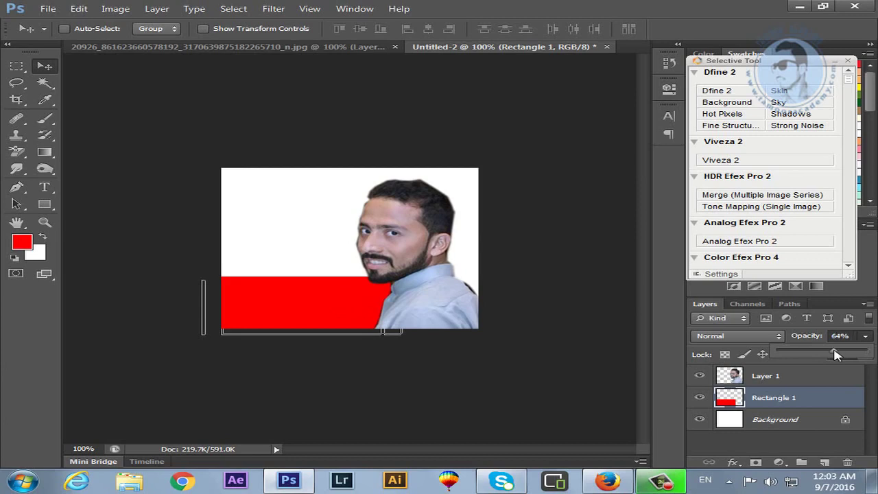
drag(835, 353, 848, 353)
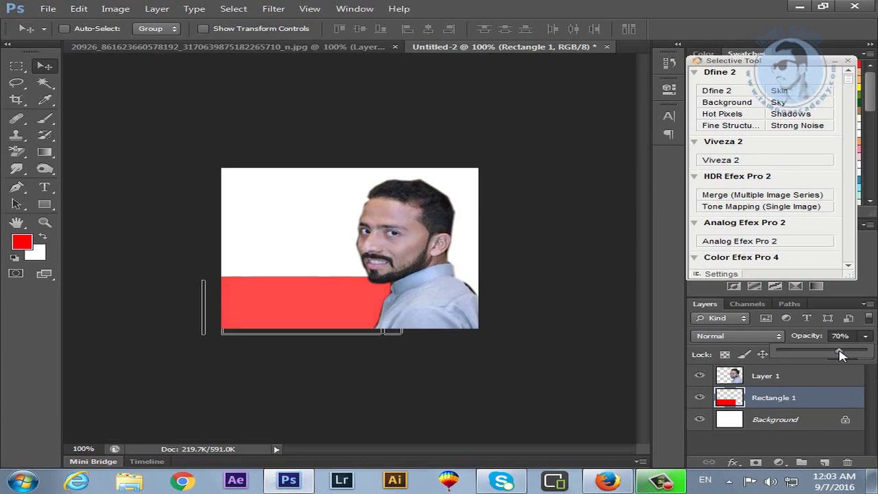
click(862, 342)
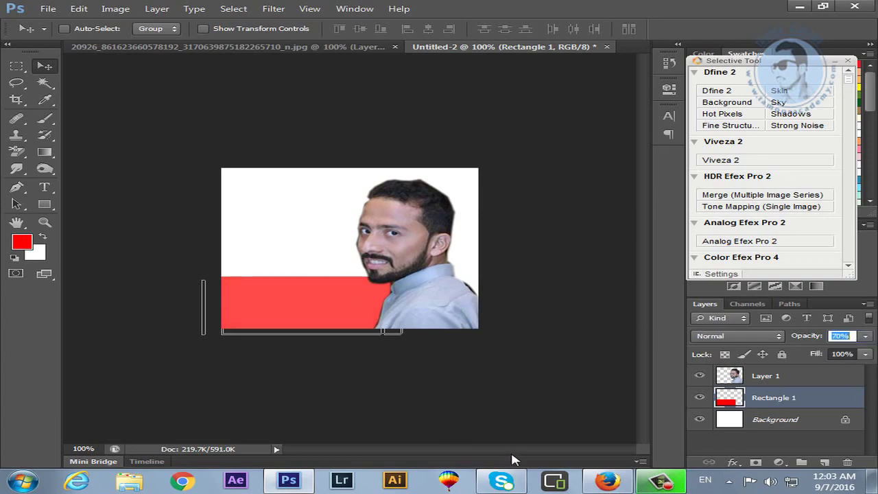
Step: Recheck the reference banner in Firefox, return to Photoshop and make white the foreground colour with the Rectangle tool active
click(607, 478)
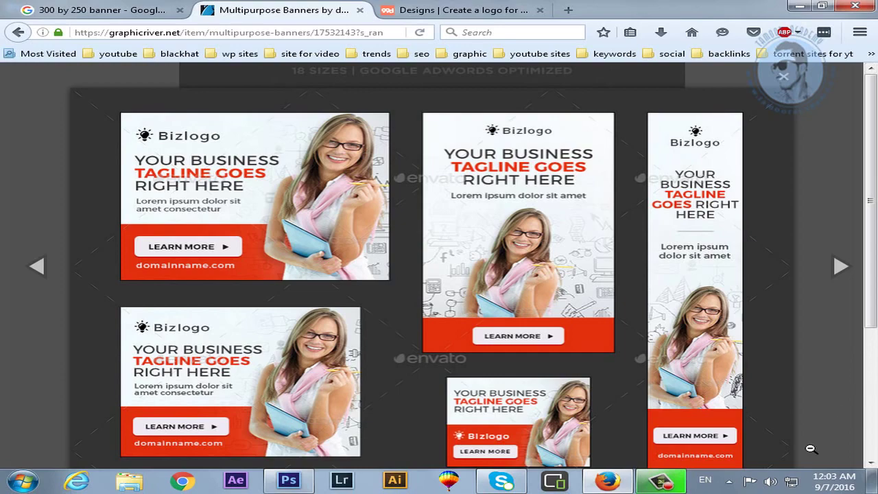
click(606, 482)
click(44, 204)
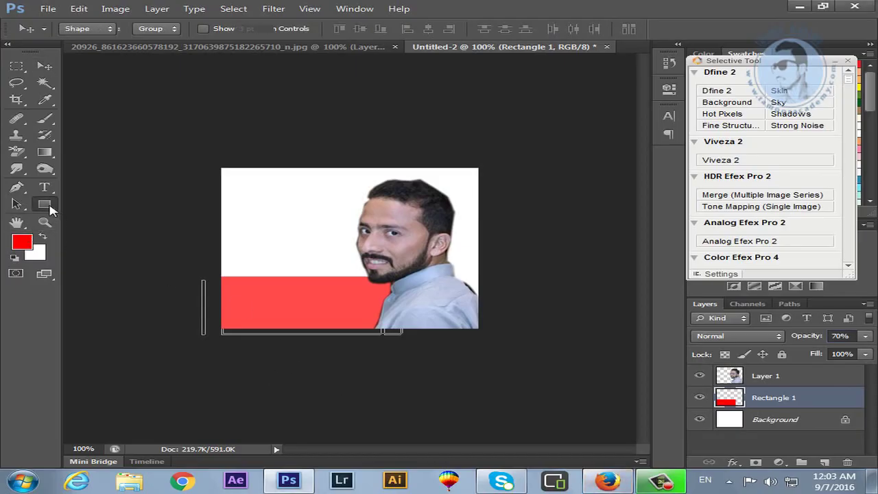
click(41, 235)
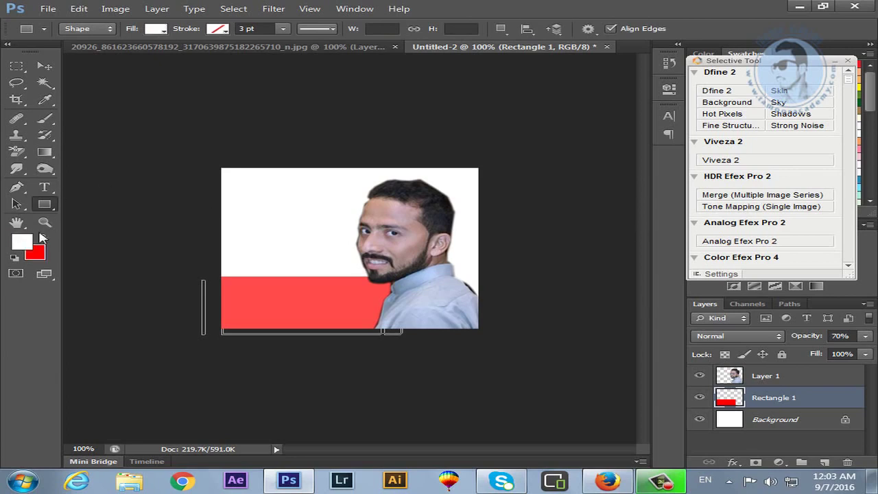
drag(246, 297, 356, 312)
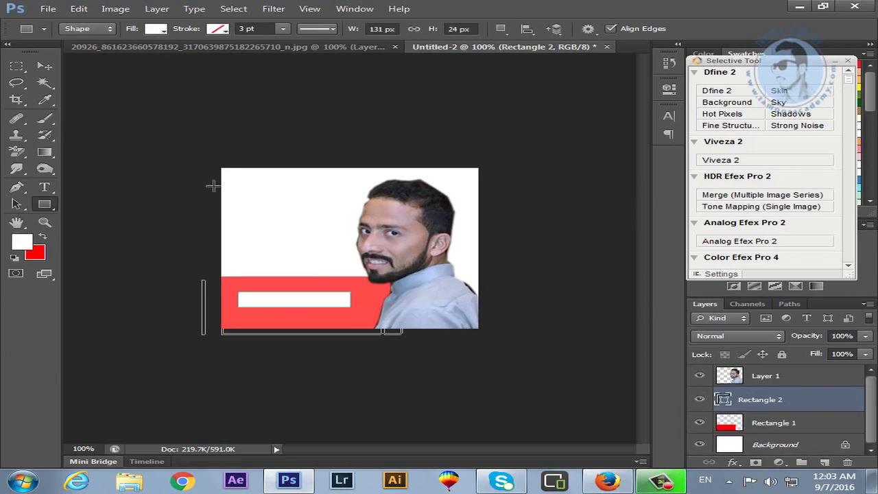
click(44, 66)
drag(299, 308, 304, 319)
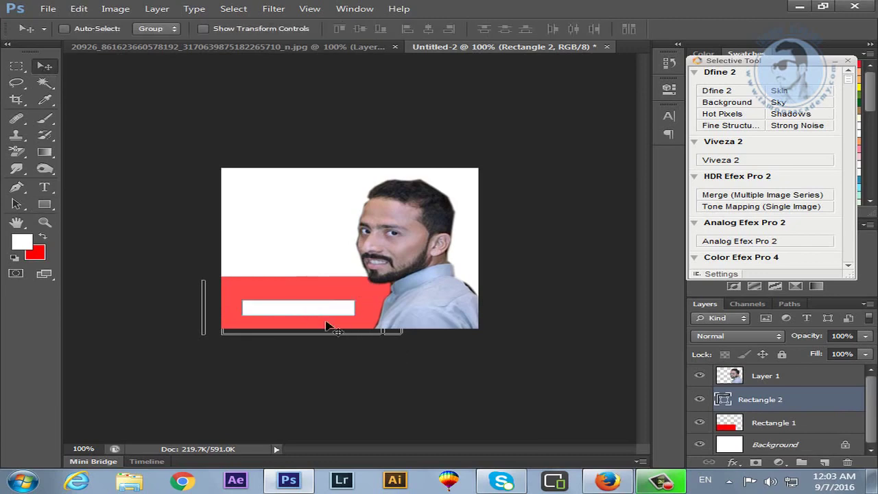
click(606, 481)
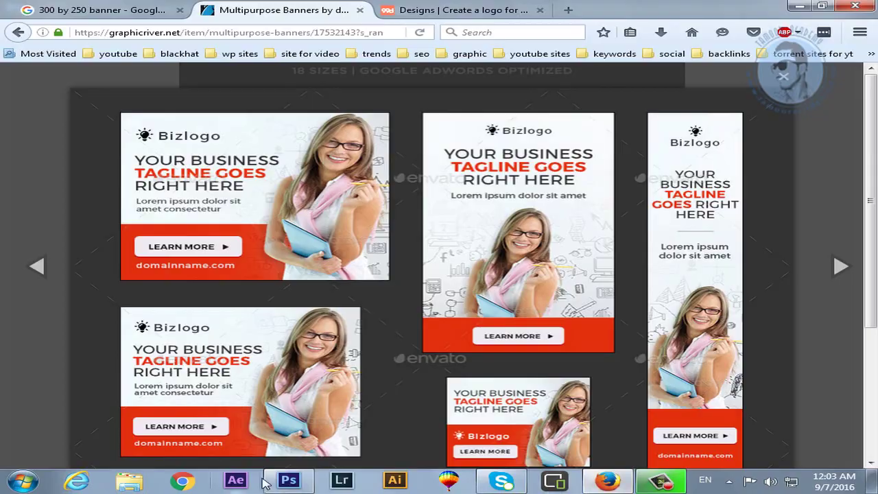
click(288, 481)
right_click(303, 310)
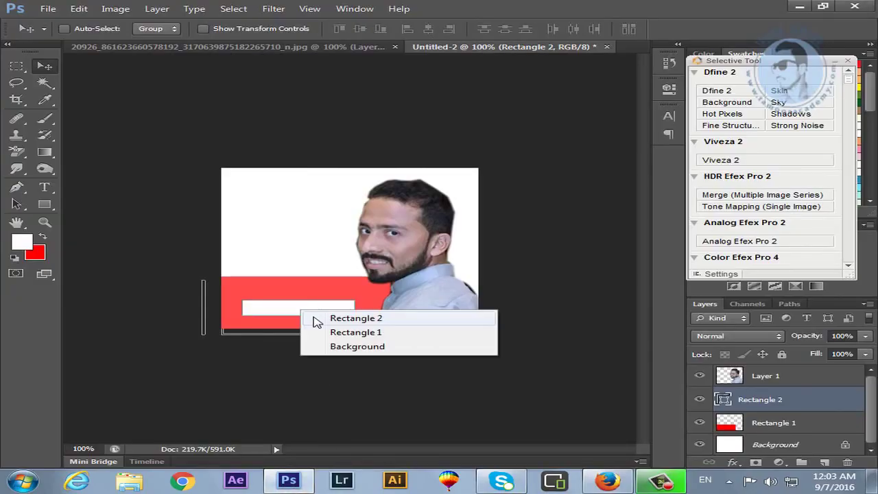
click(313, 318)
key(Delete)
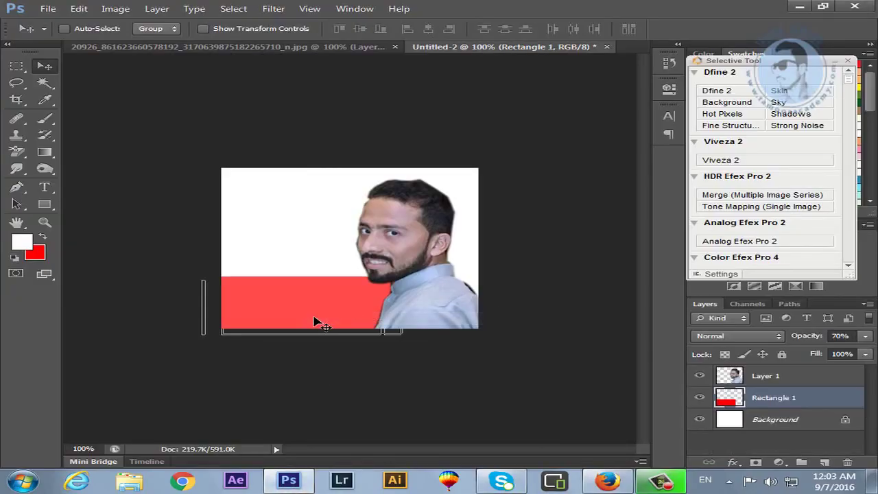
Step: Draw a white rounded rectangle about 127 by 27 px with a 51 px radius and centre it on the red block
click(50, 205)
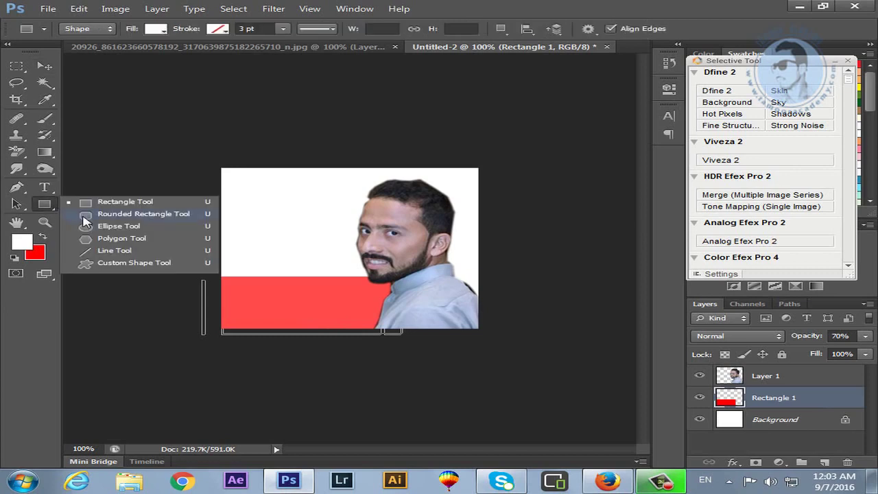
click(85, 216)
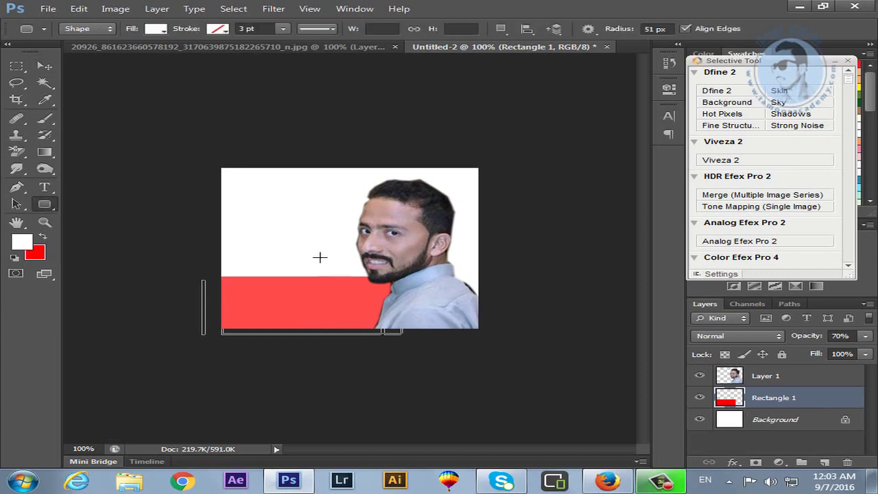
drag(264, 307, 367, 321)
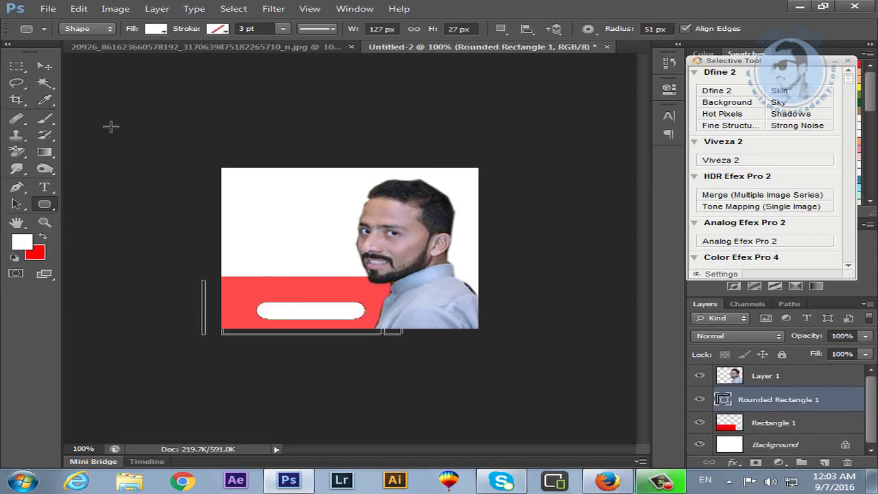
click(44, 66)
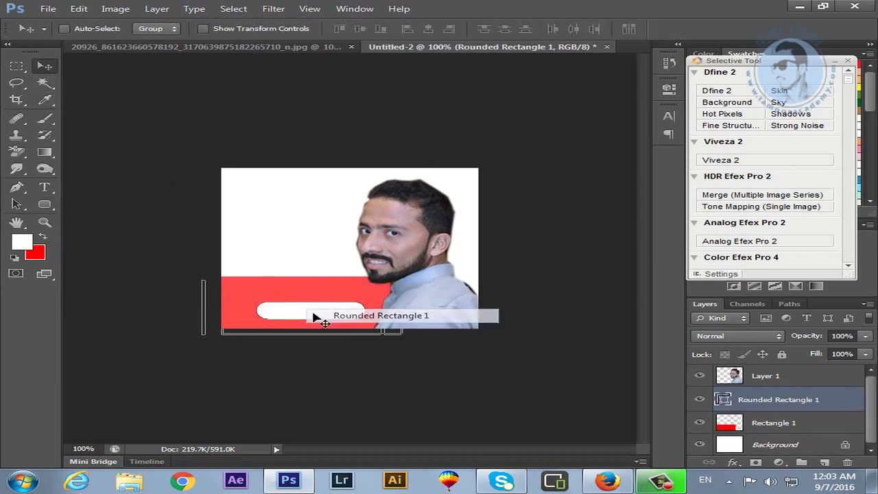
drag(305, 310, 295, 307)
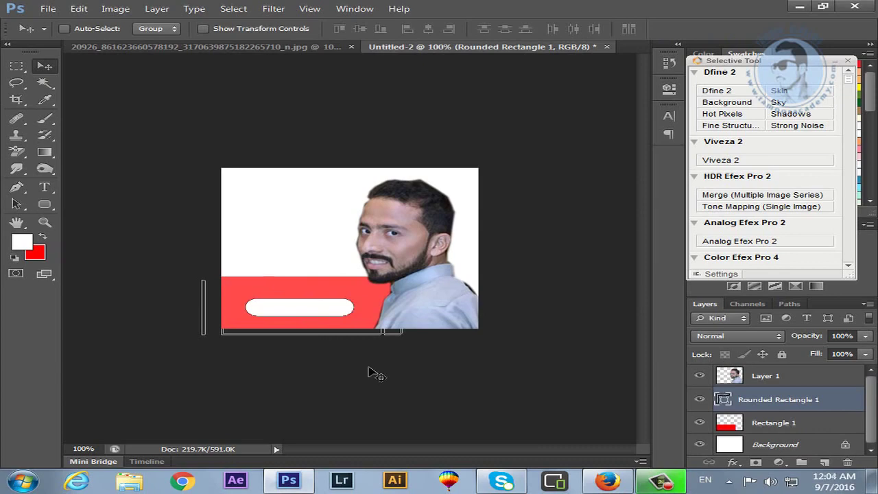
Step: Check the reference's button corners in Firefox, return to Photoshop and set the Rounded Rectangle tool's radius to 15 px
click(607, 480)
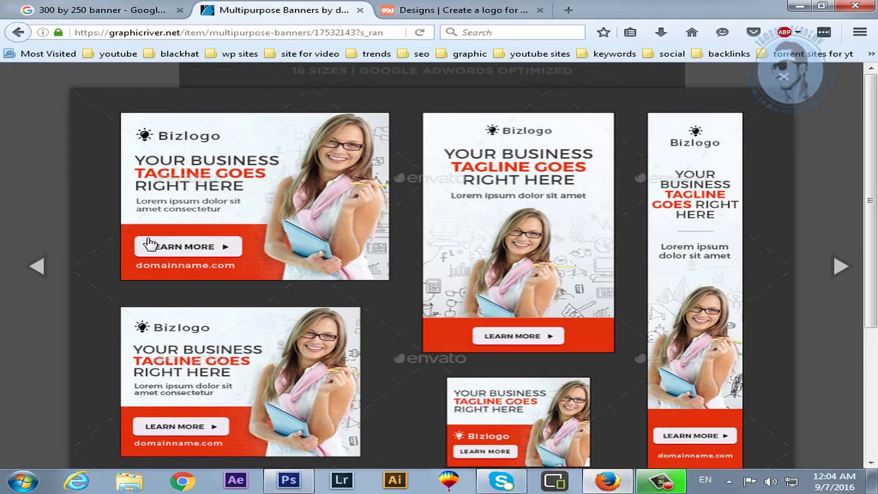
click(288, 480)
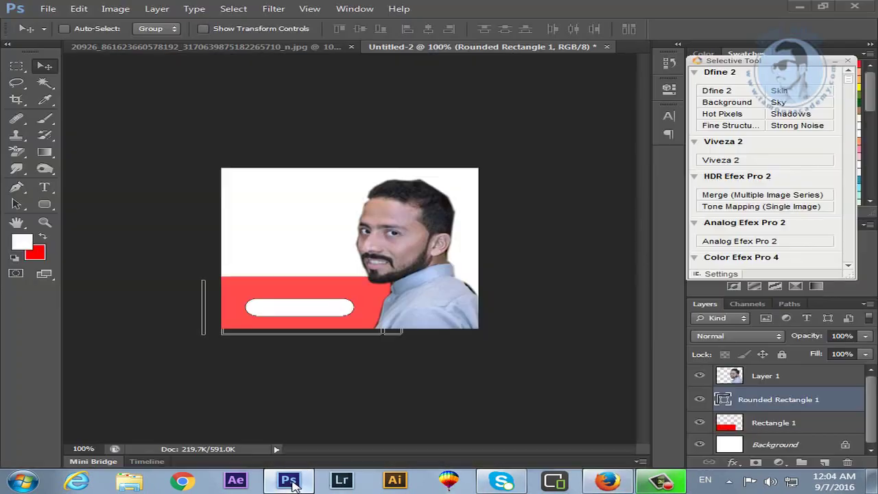
click(48, 209)
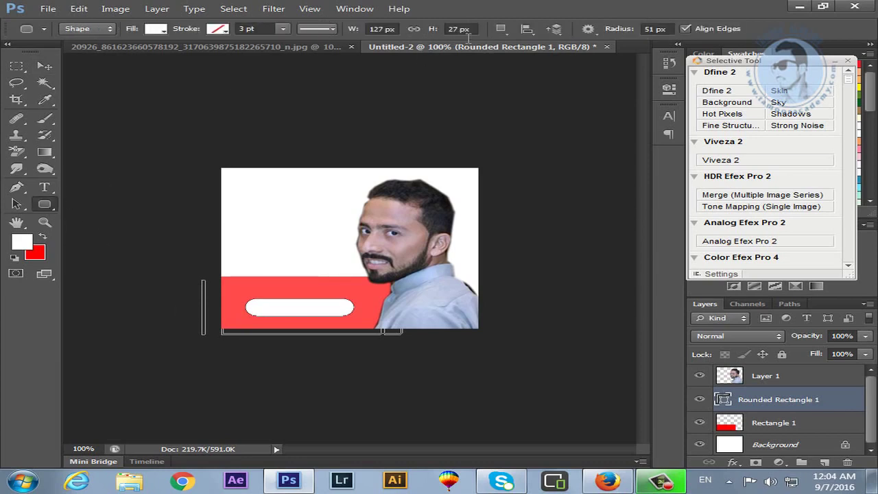
double_click(649, 30)
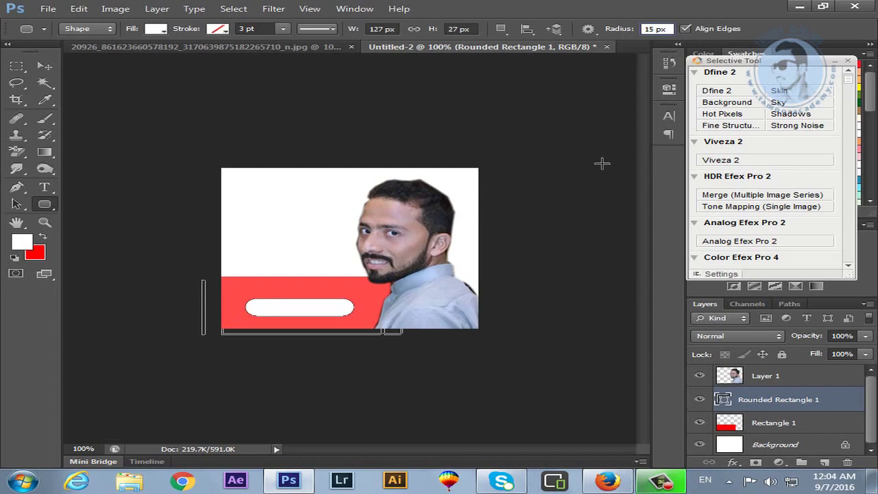
click(583, 194)
click(488, 211)
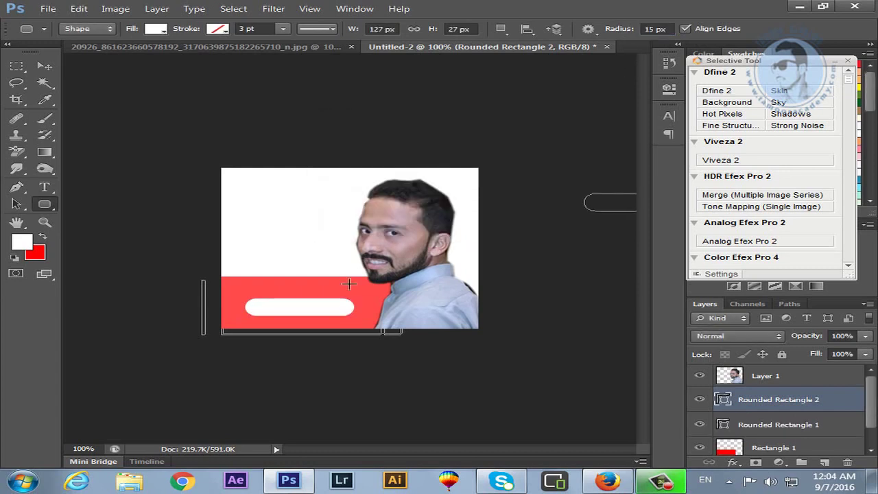
Step: Draw a white rounded rectangle about 126 by 56 px over the red block and move it up, clear of the pill-shaped one
drag(254, 279, 369, 320)
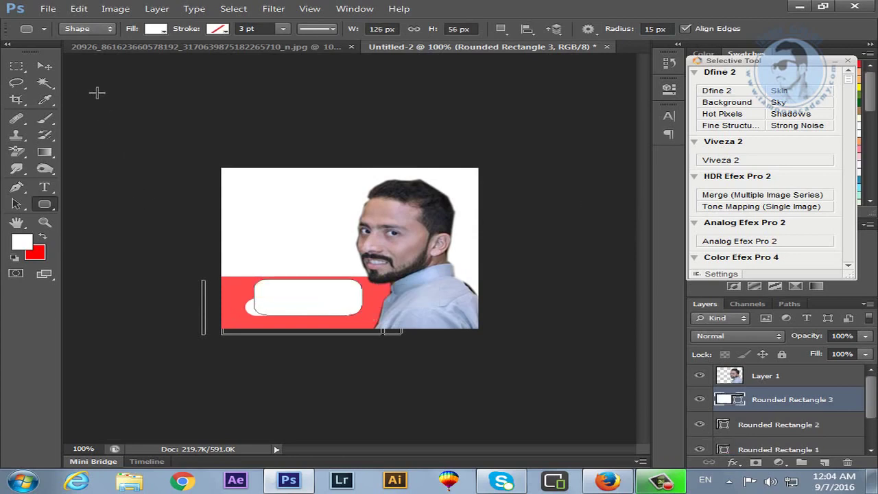
click(45, 65)
drag(324, 297, 316, 277)
Step: Delete the pill-shaped rounded rectangle from the red block
right_click(307, 313)
click(321, 314)
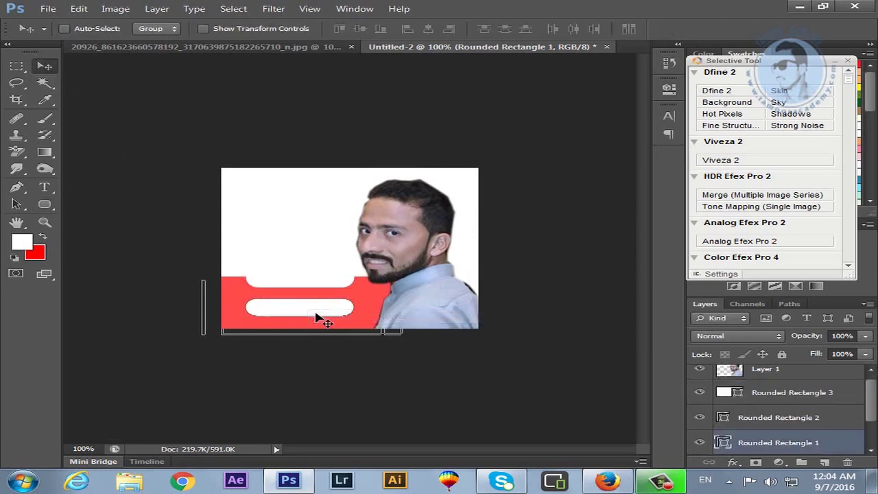
key(Delete)
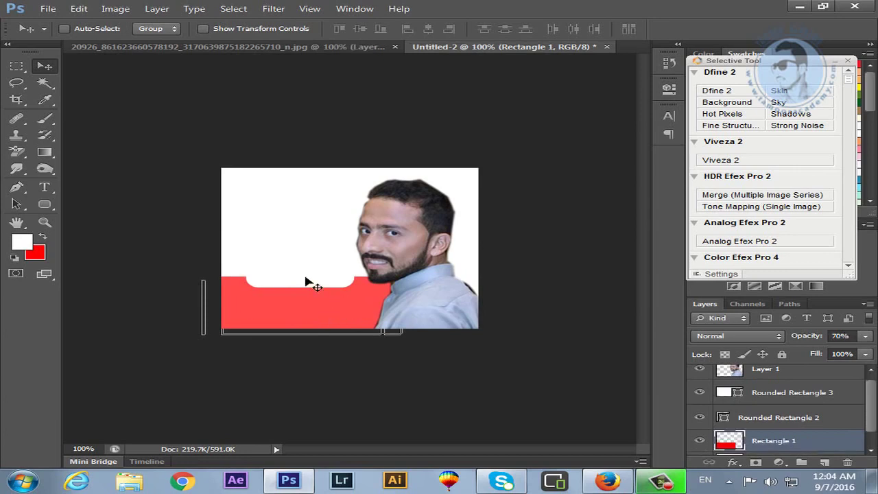
Step: Select the remaining white rounded rectangle's layer and move the shape down onto the red block
drag(304, 284, 318, 299)
right_click(308, 287)
click(322, 289)
drag(316, 317, 313, 319)
Step: Reduce the white rounded rectangle's height with Free Transform and shift it slightly left on the red block
key(ctrl+t)
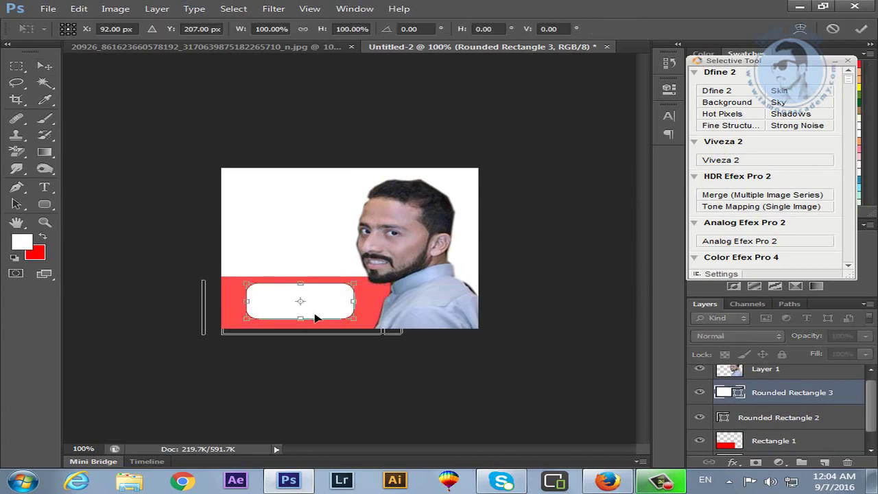
drag(304, 321, 304, 313)
key(Return)
drag(364, 328, 357, 322)
Step: Raise the red block's upper edge slightly and shift the white rounded rectangle up a little to match
right_click(364, 325)
click(394, 324)
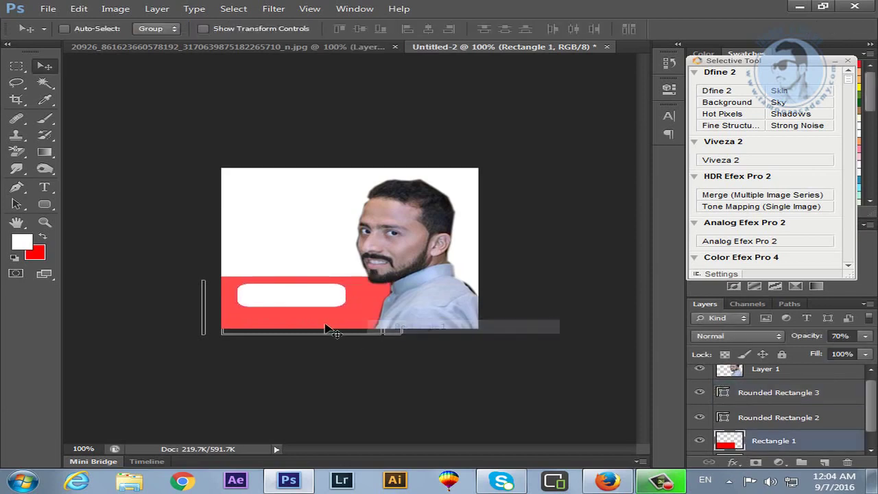
mouse_move(306, 302)
mouse_down()
mouse_move(338, 313)
mouse_move(336, 253)
mouse_move(336, 276)
mouse_move(308, 298)
mouse_up()
right_click(307, 295)
click(319, 299)
Step: Switch to Firefox and examine the button and text layouts of the Multipurpose Banners template sizes
click(605, 482)
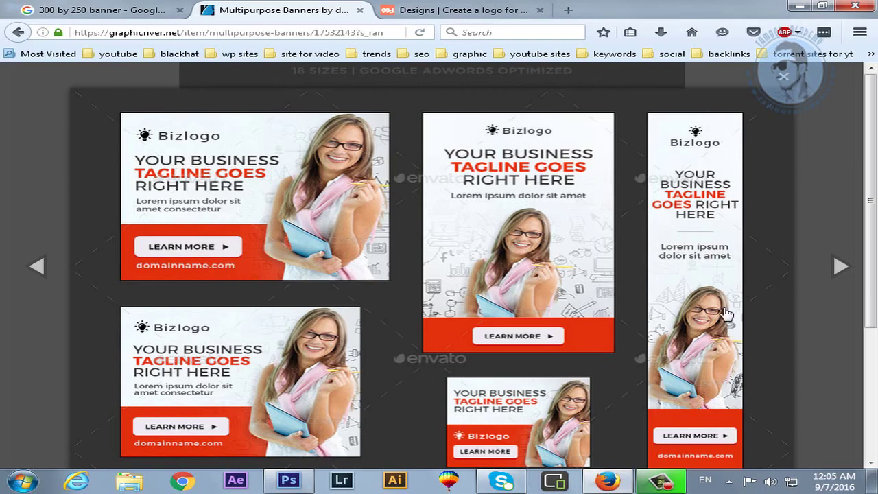
scroll(728, 317, down, 5)
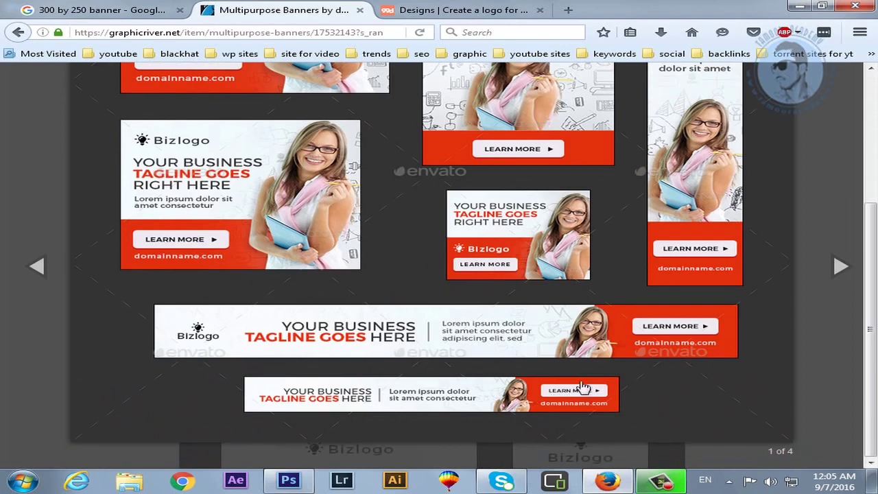
scroll(584, 384, up, 5)
scroll(583, 383, down, 1)
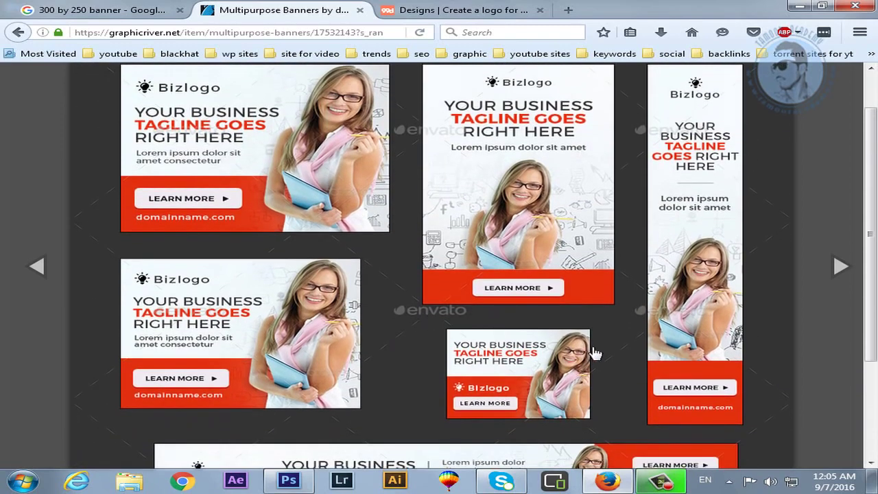
scroll(421, 334, up, 1)
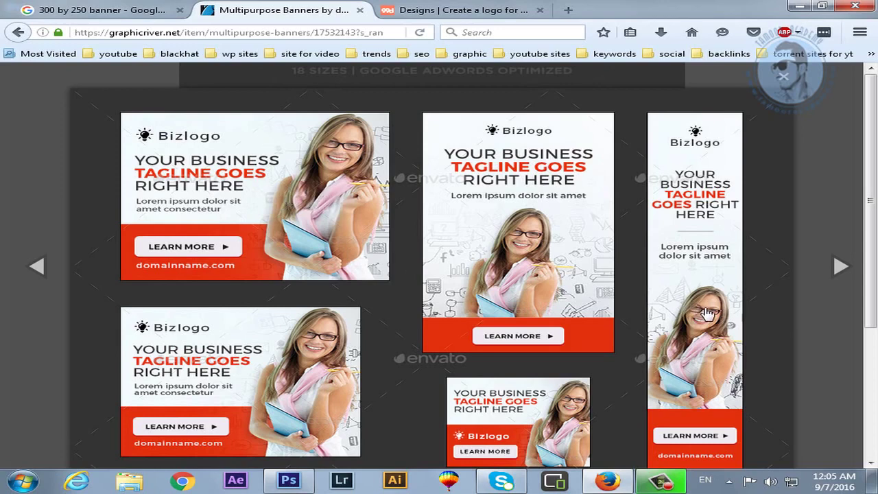
scroll(710, 316, down, 5)
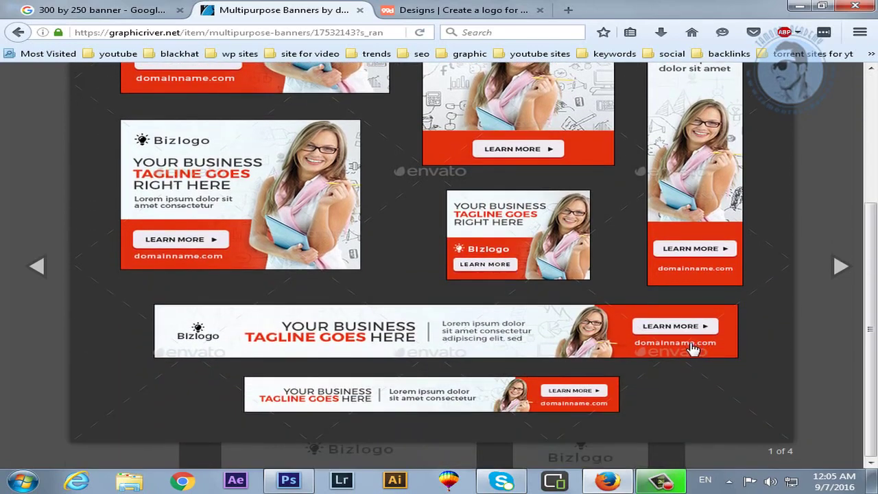
Step: Switch back to Photoshop and add the text "Lean More" in black (000000) above the red block
click(288, 480)
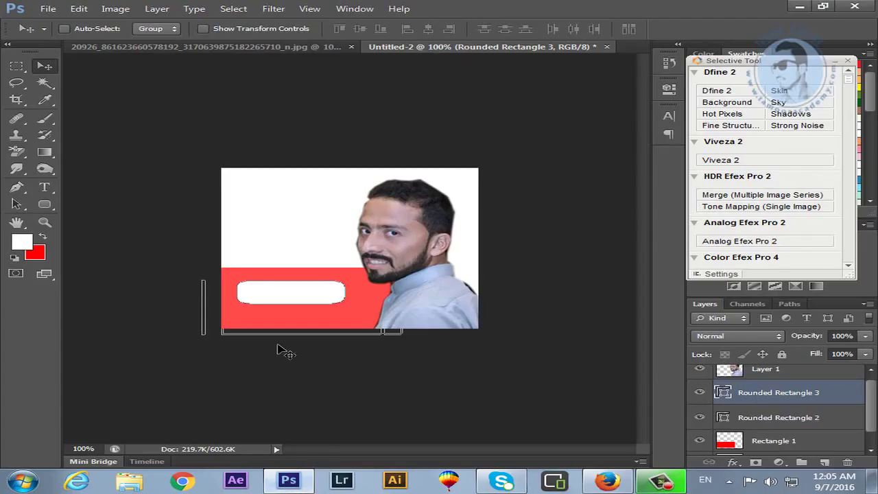
click(50, 187)
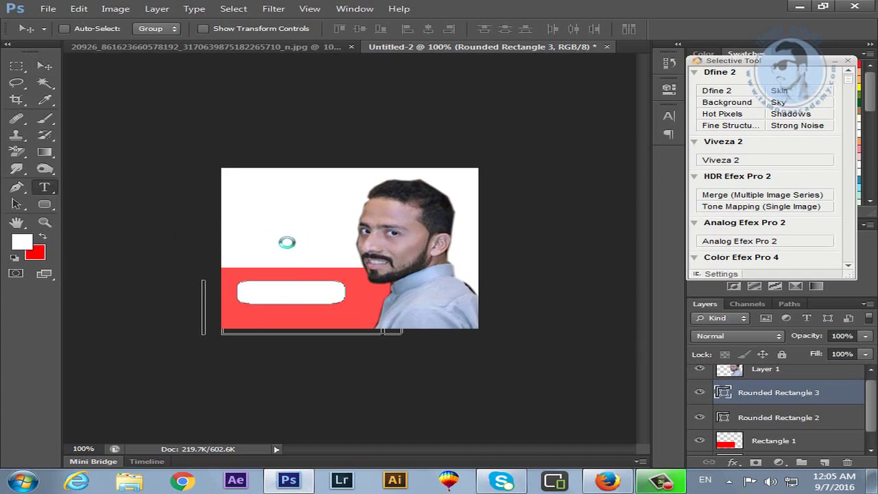
click(548, 29)
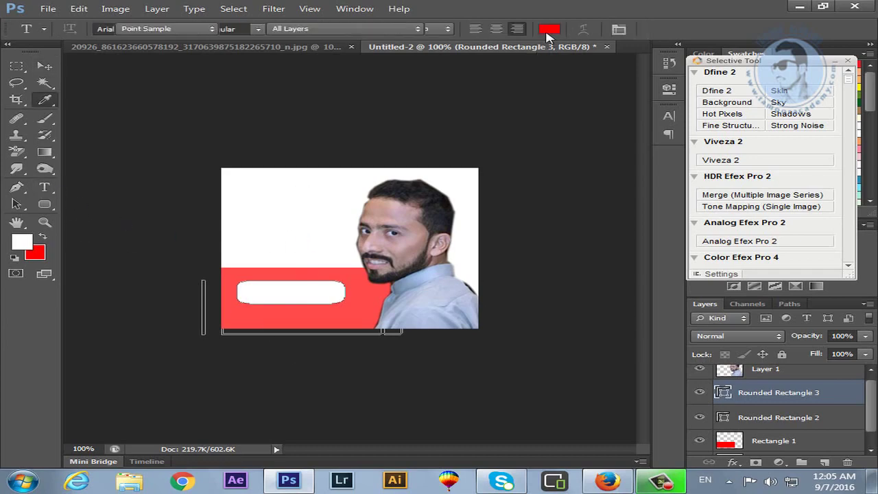
drag(505, 234, 416, 428)
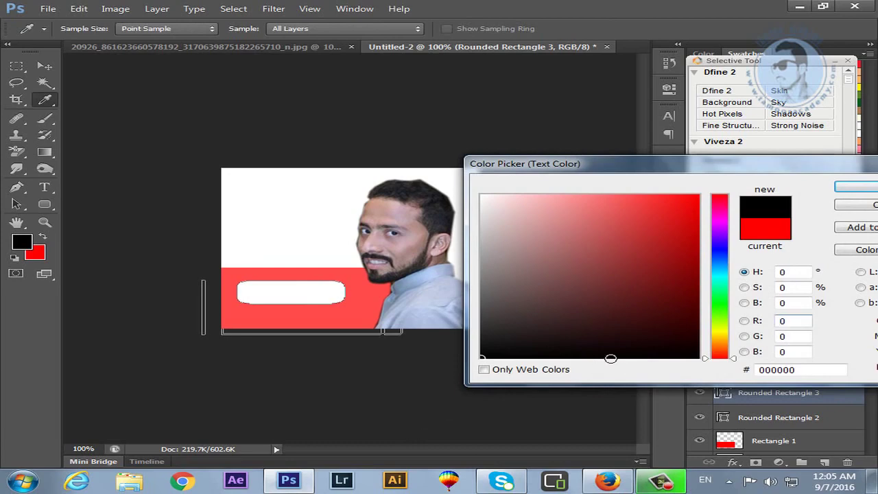
click(851, 186)
click(246, 222)
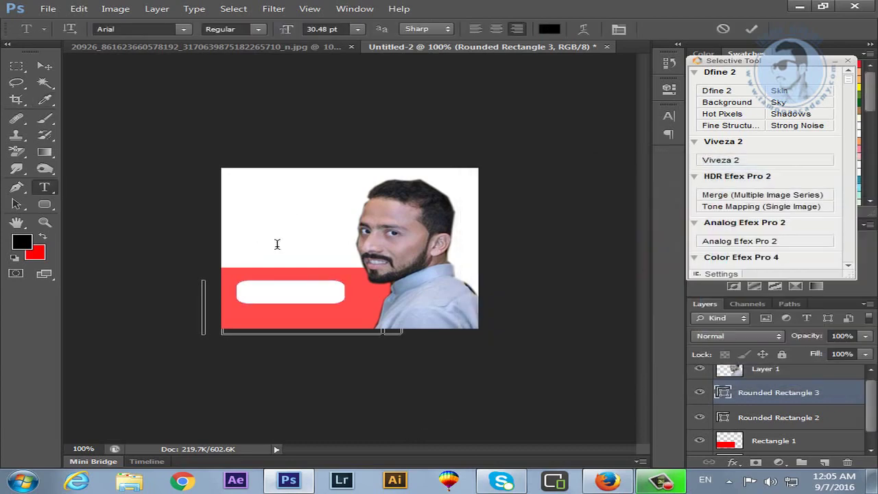
text(L)
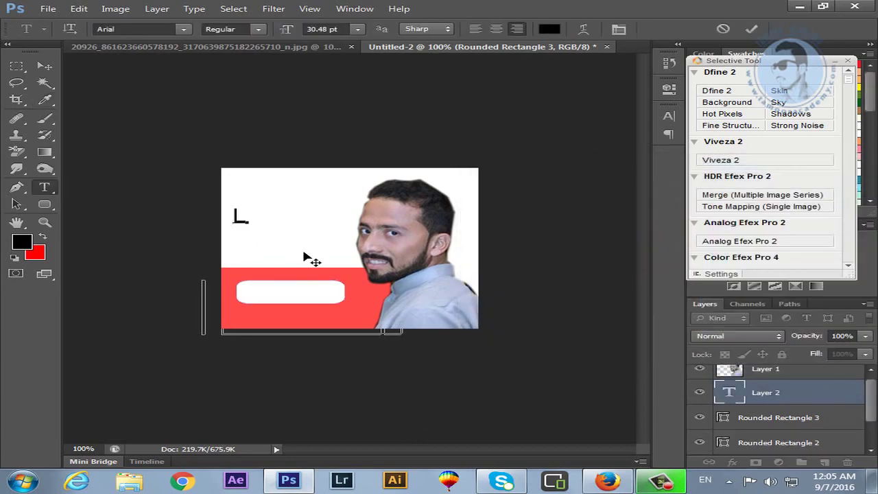
text(ean More)
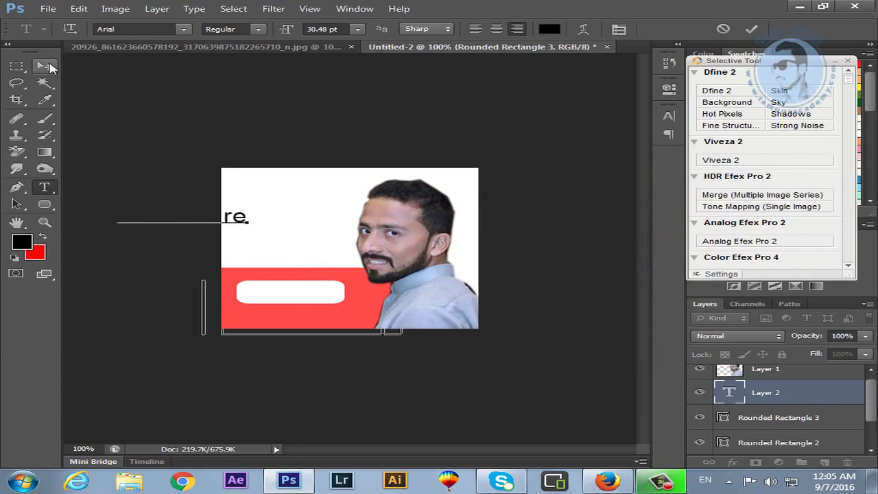
Step: Move the "Lean More" text onto the white rounded button and scale it down to fit inside
click(44, 66)
drag(264, 220, 307, 295)
key(ctrl+t)
key(Return)
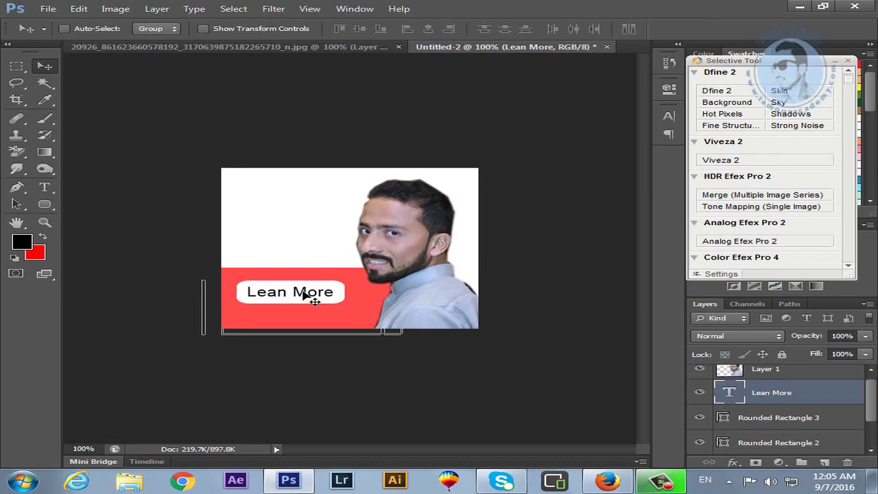
Step: Nudge the "Lean More" text slightly left on the white button, keeping its layer at 100% opacity
key(Left)
key(Left)
key(Left)
key(Left)
key(Left)
key(0)
key(0)
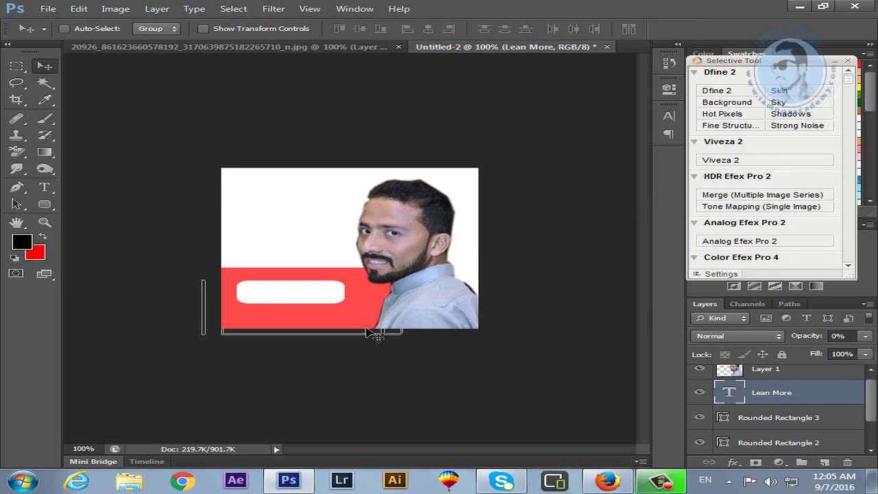
key(0)
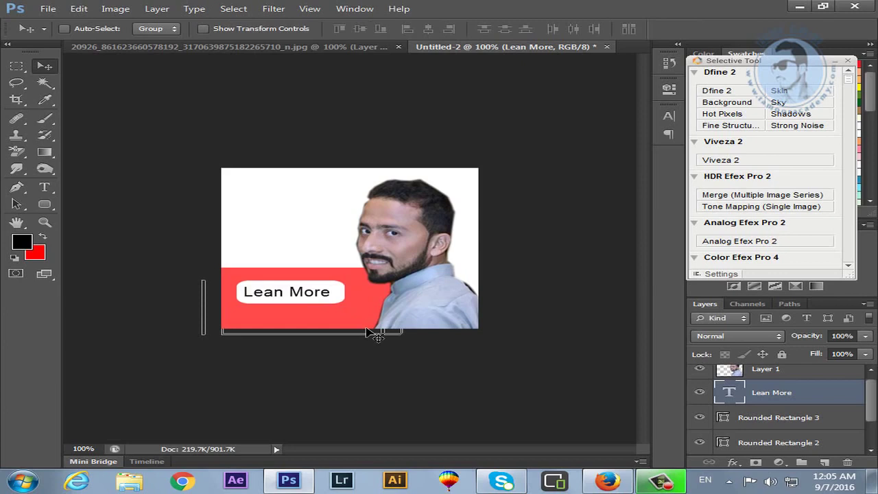
key(Right)
key(Right)
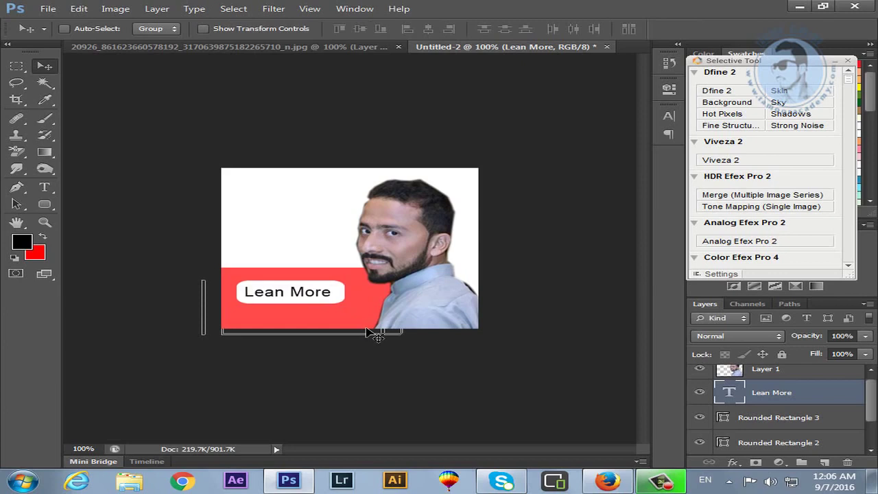
key(Left)
key(Left)
key(Left)
key(Left)
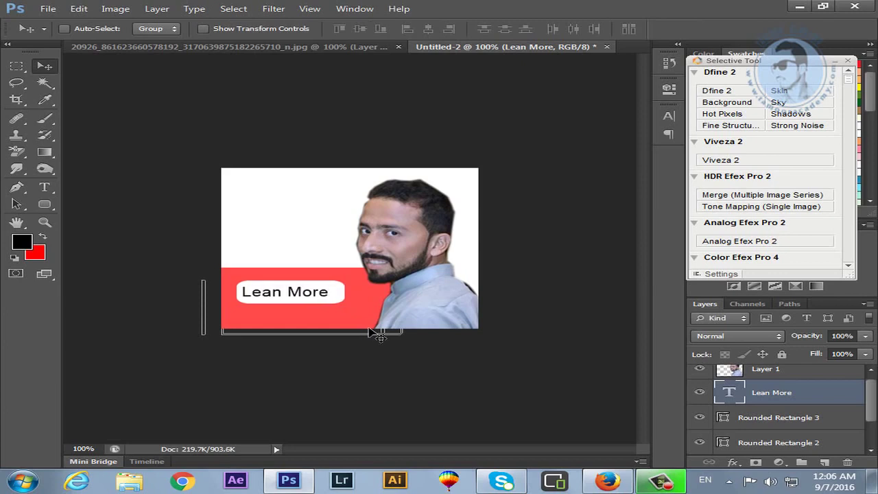
Step: Check the template button's arrow, then draw a solid white triangle custom shape beside the "Lean More" button
click(603, 483)
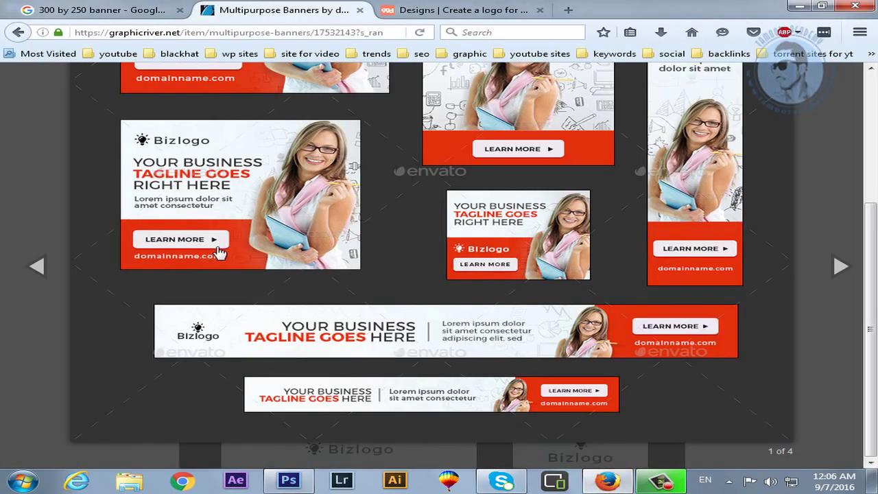
click(288, 481)
click(44, 204)
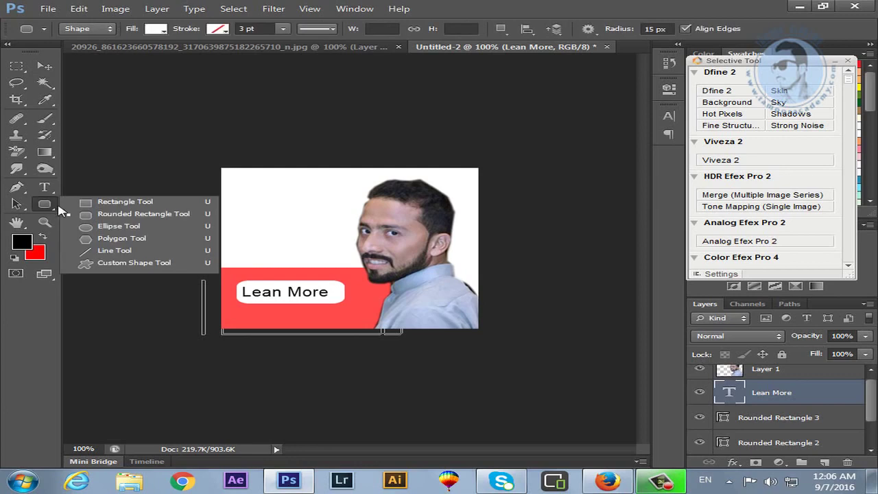
click(127, 263)
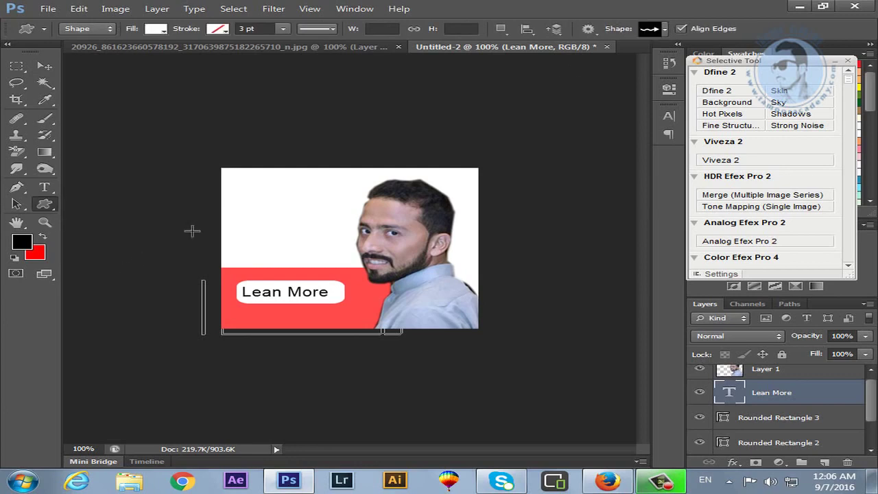
click(665, 30)
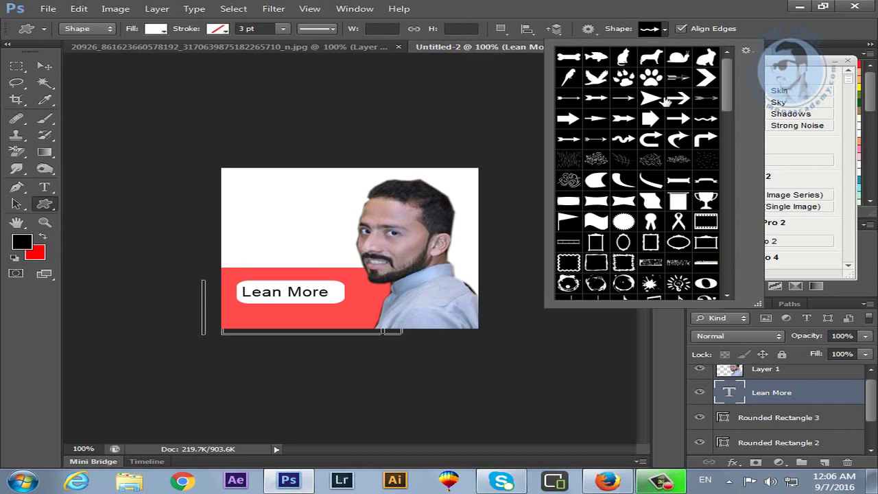
drag(732, 101, 727, 210)
click(652, 113)
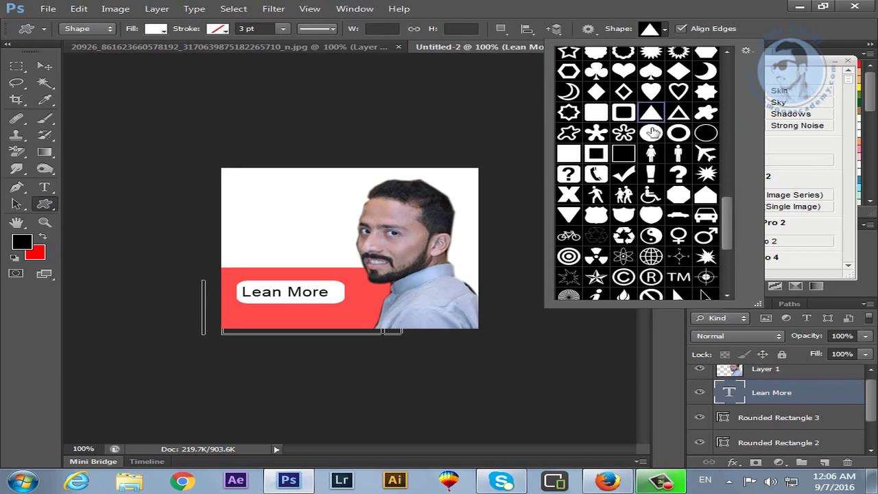
drag(283, 209, 364, 298)
Step: Rotate the white triangle with Free Transform so that it points right
click(44, 65)
key(ctrl+t)
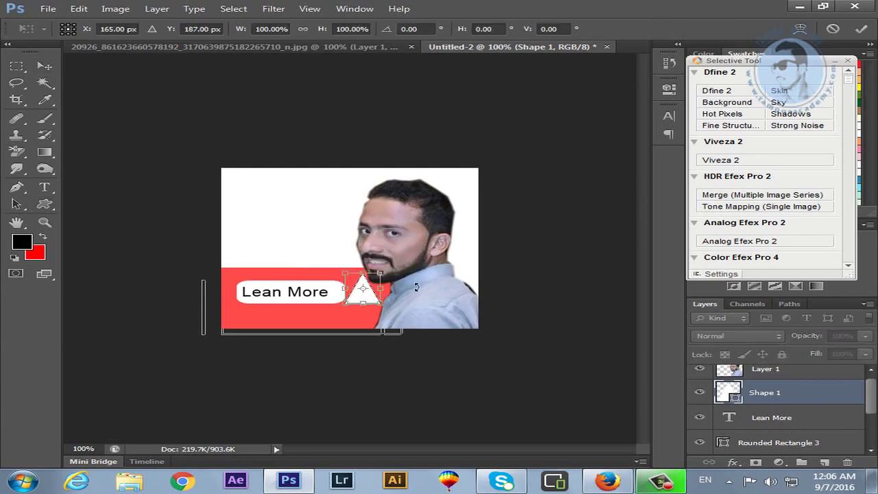
drag(408, 267, 418, 337)
key(Return)
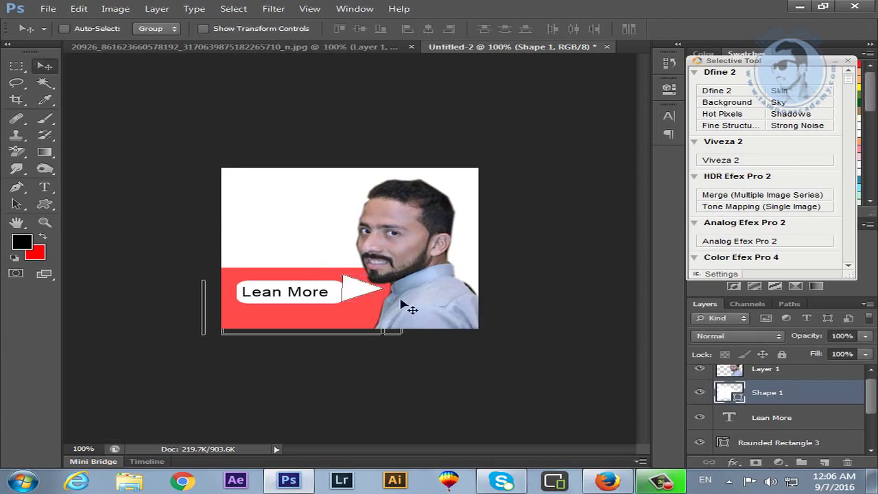
Step: Move the triangle over the button's right end, just after the "Lean More" text, and scale it down
drag(365, 290, 347, 297)
key(ctrl+t)
key(Return)
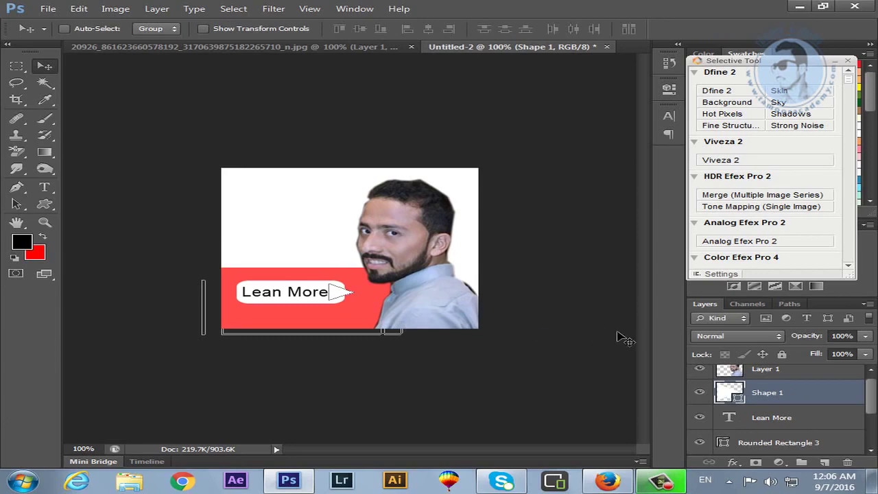
Step: Rasterize the triangle's shape layer, load its outline as a selection, and fill it with black
right_click(770, 408)
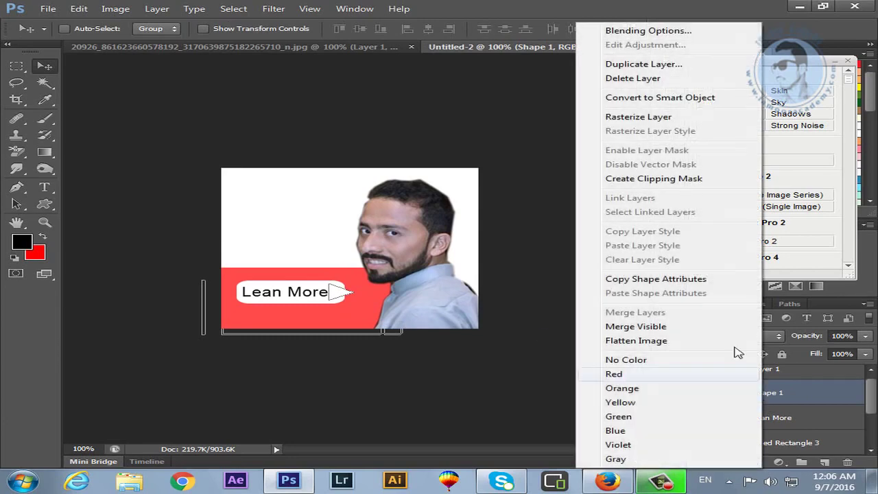
click(652, 118)
ctrl+click(732, 392)
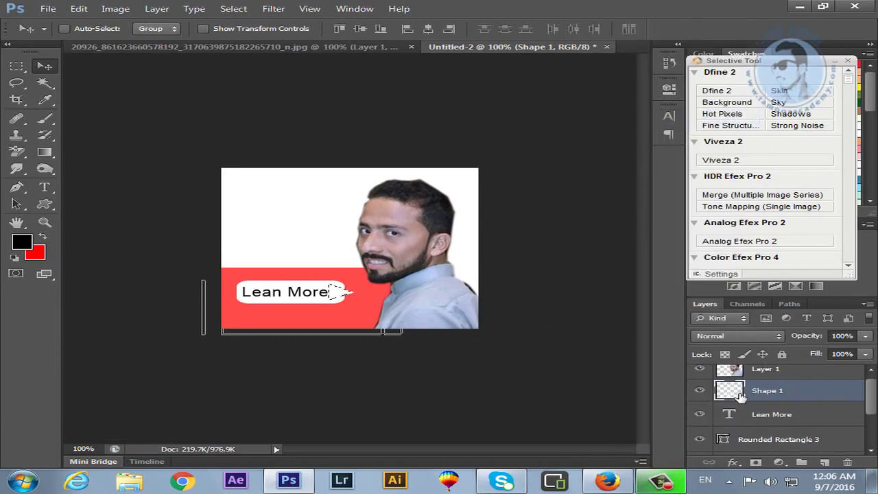
key(alt+BackSpace)
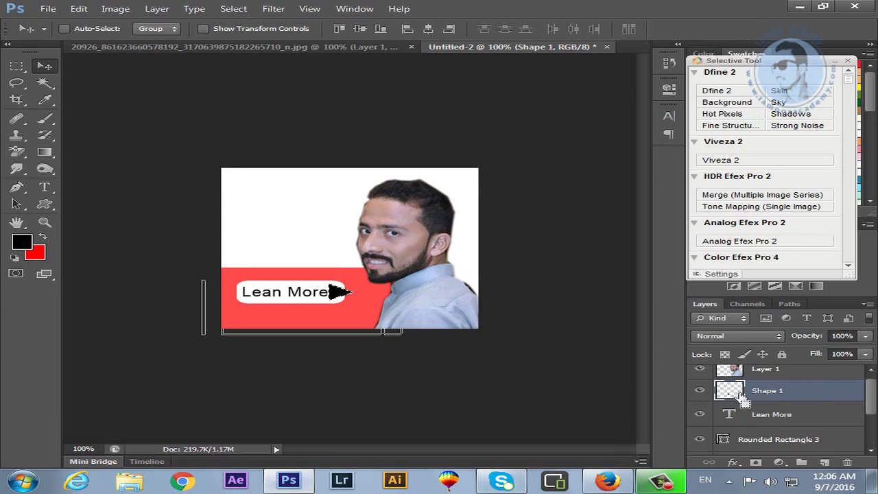
key(ctrl+d)
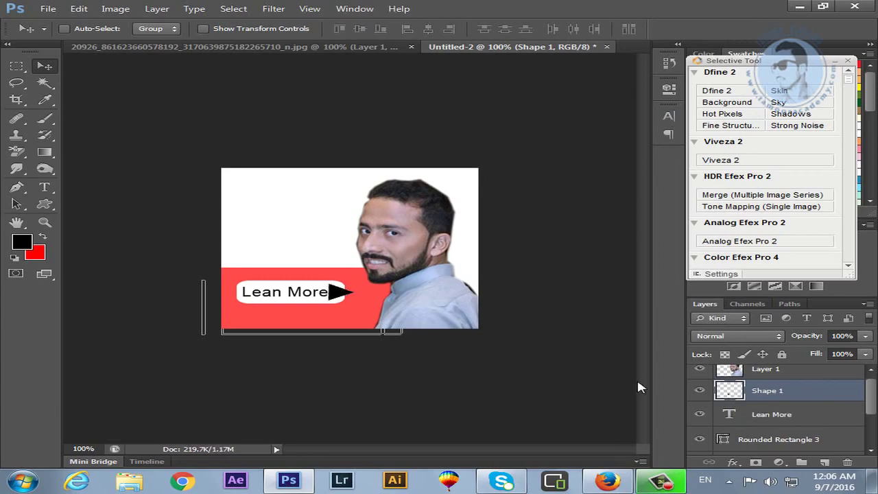
Step: Select the "Lean More" text layer and move the text left, clear of the black triangle
right_click(310, 300)
click(309, 297)
drag(300, 296, 282, 296)
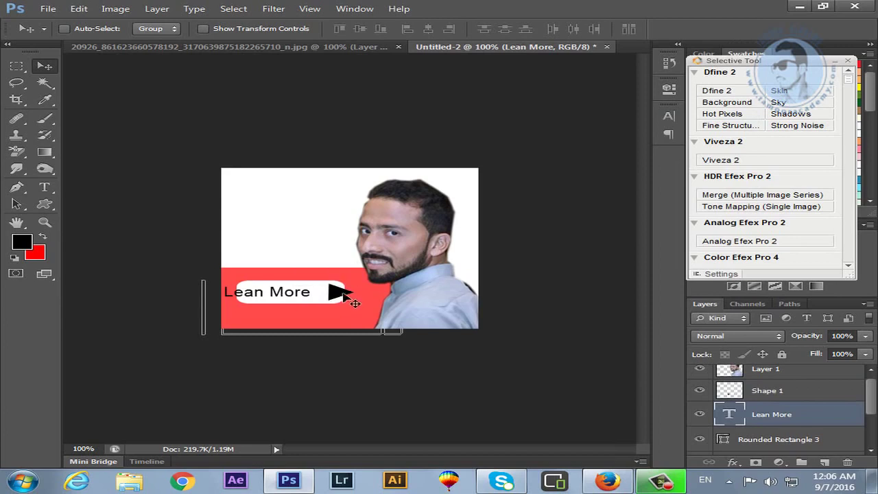
Step: Move the black triangle left so it sits inside the white button and shrink it slightly with Free Transform
right_click(338, 292)
click(353, 299)
drag(346, 295, 336, 295)
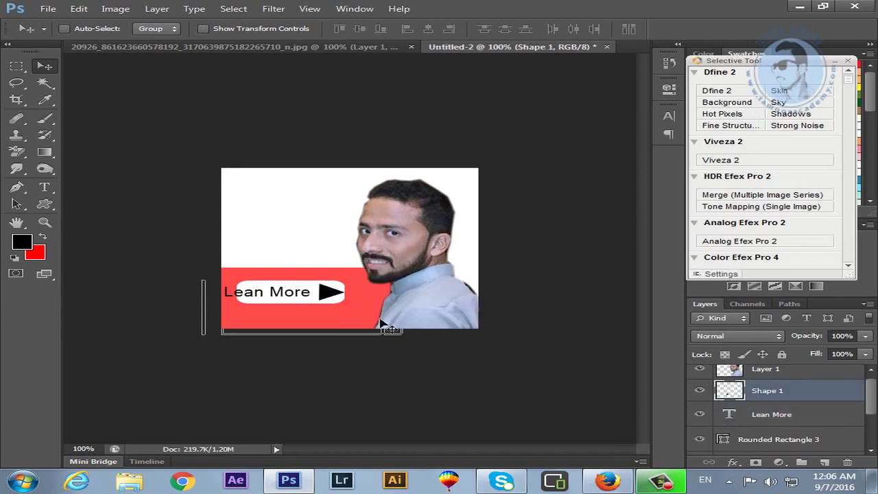
key(ctrl+t)
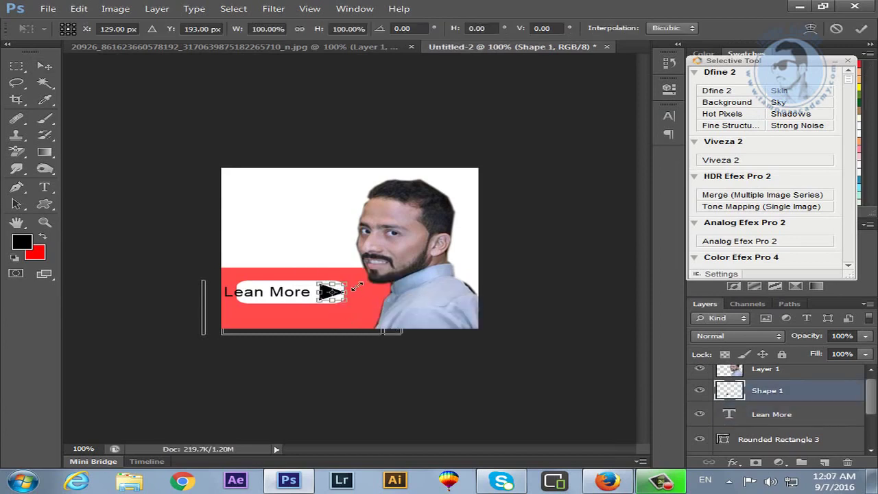
key(Return)
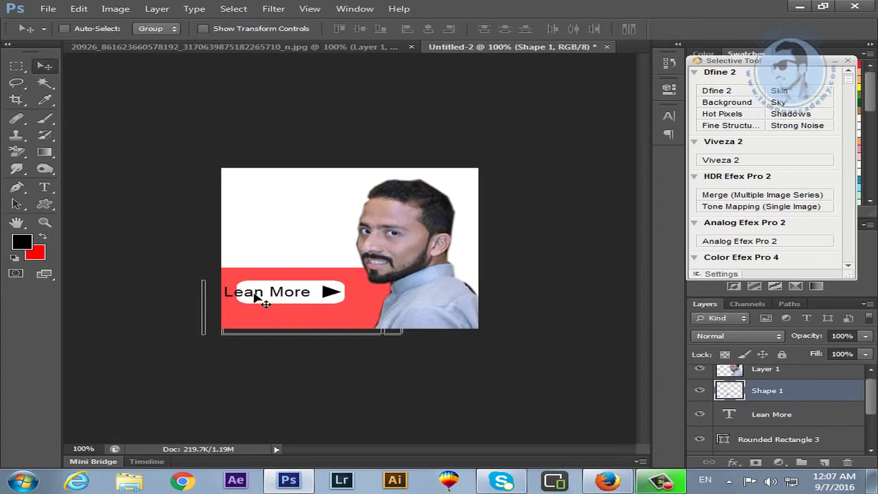
Step: Select the "Lean More" text layer and move the text right so it starts at the white button's left end
key(z)
click(303, 292)
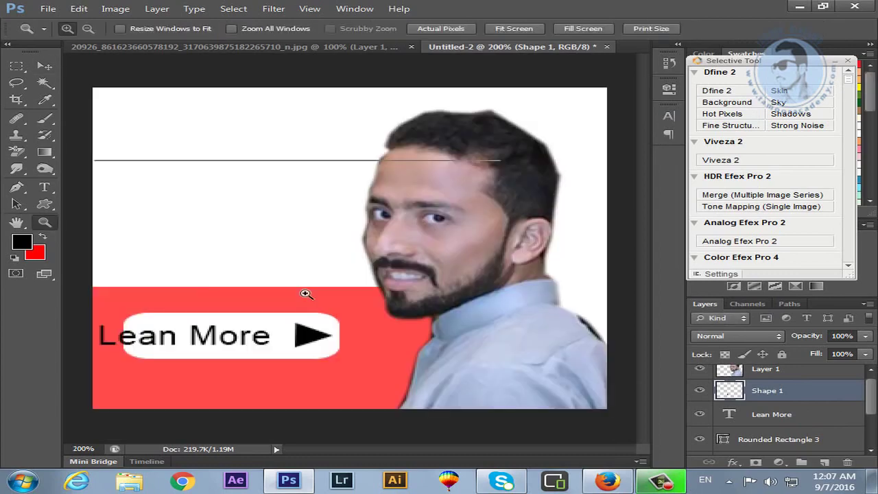
click(285, 344)
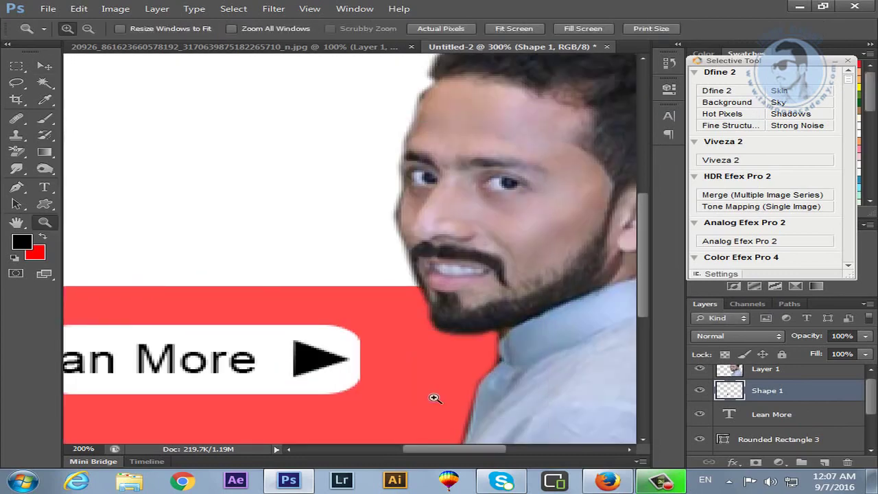
key(ctrl+minus)
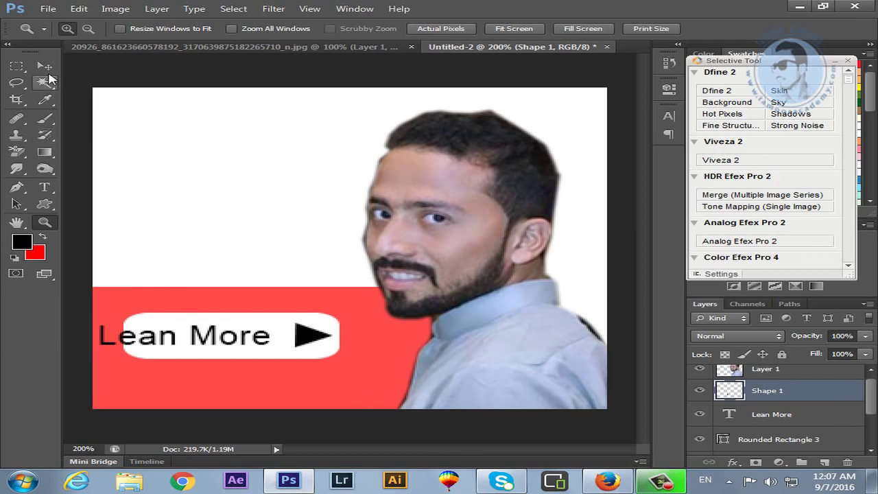
key(v)
right_click(194, 328)
click(204, 335)
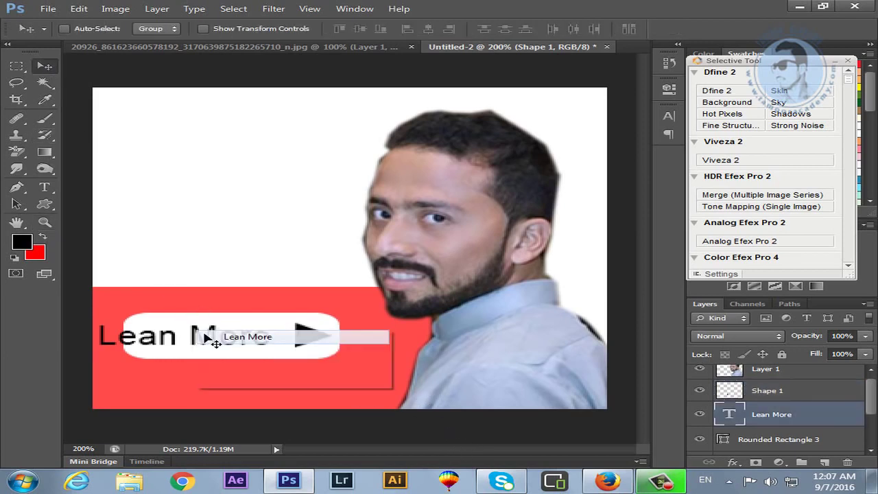
drag(196, 333, 213, 332)
Step: Scale the "Lean More" text down to about 87% so it fits inside the white button beside the triangle
key(ctrl+t)
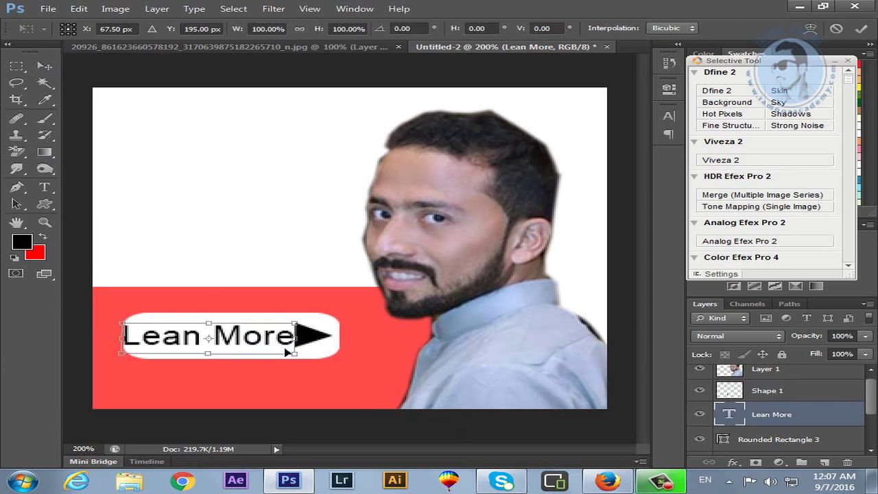
drag(295, 323, 285, 326)
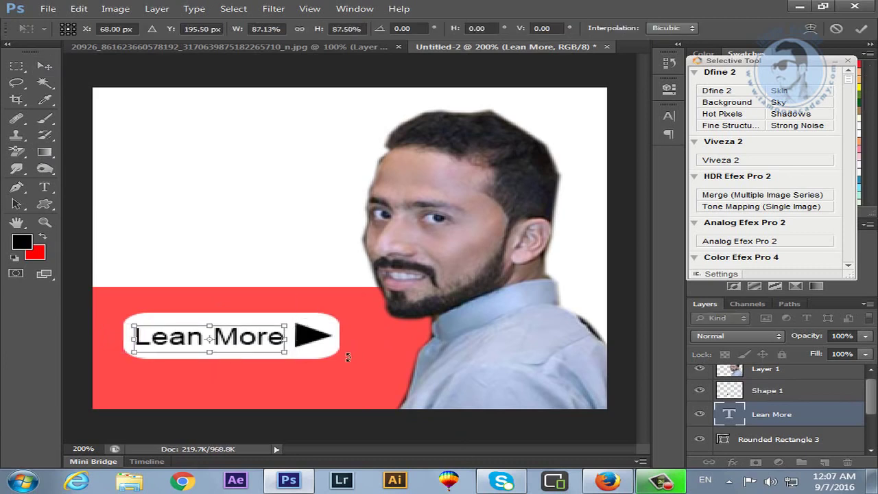
key(Return)
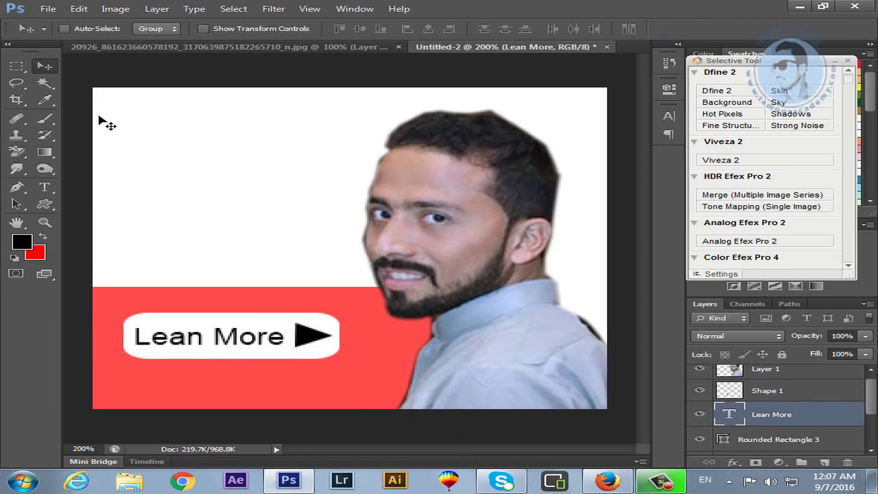
click(46, 222)
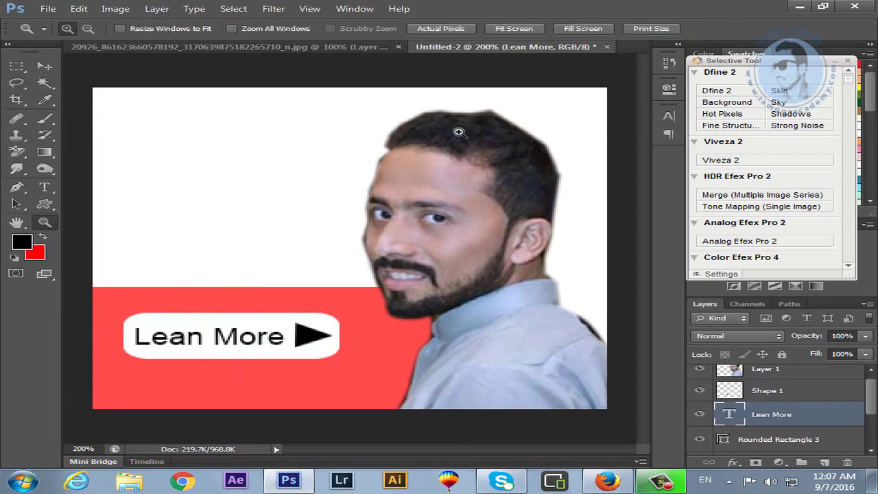
click(457, 28)
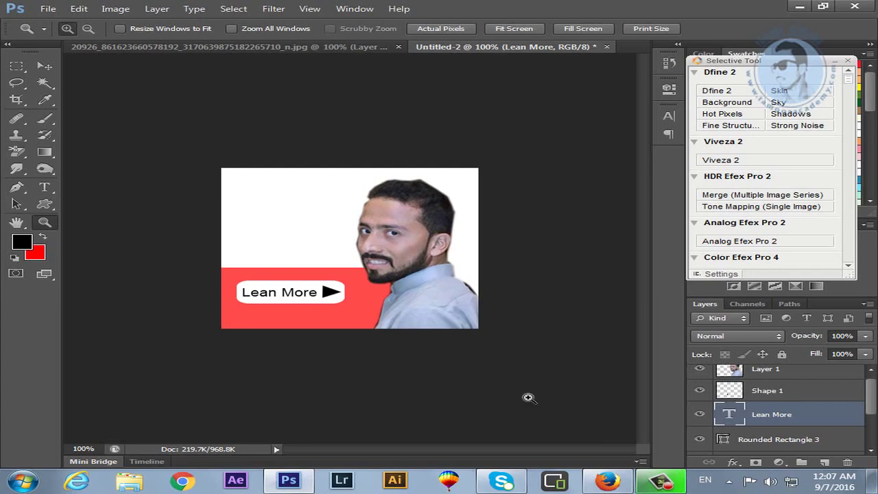
Step: Switch to Firefox, close the enlarged Multipurpose Banners preview, and return to the GraphicRiver banners search results
click(605, 480)
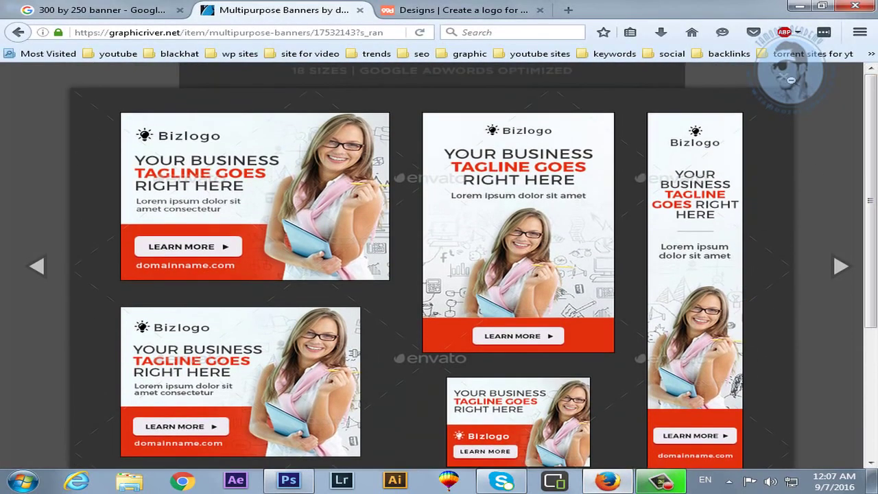
click(790, 80)
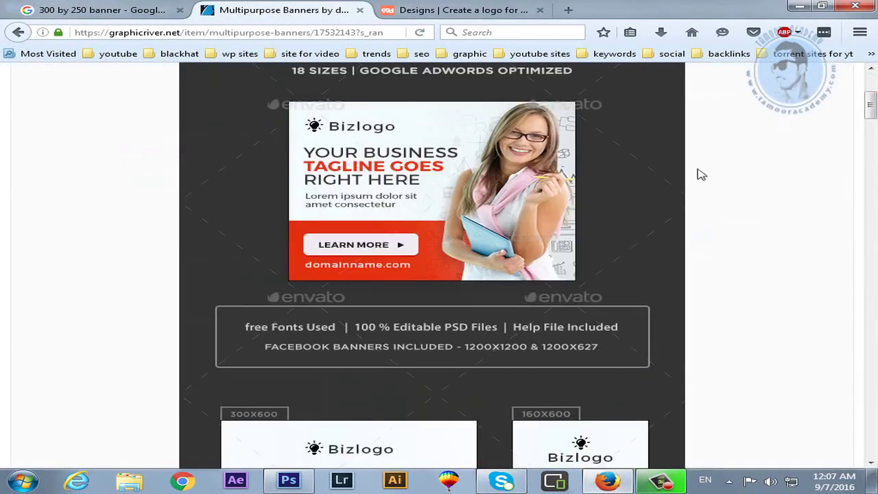
click(18, 32)
Step: Return from the 99designs tumbler logo contest to the logo design page and examine its packages and showcased logos
click(499, 7)
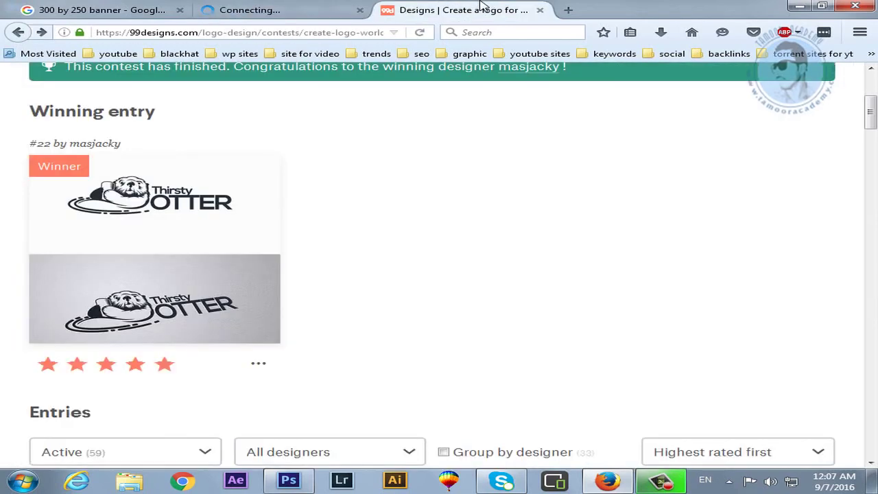
scroll(548, 165, up, 3)
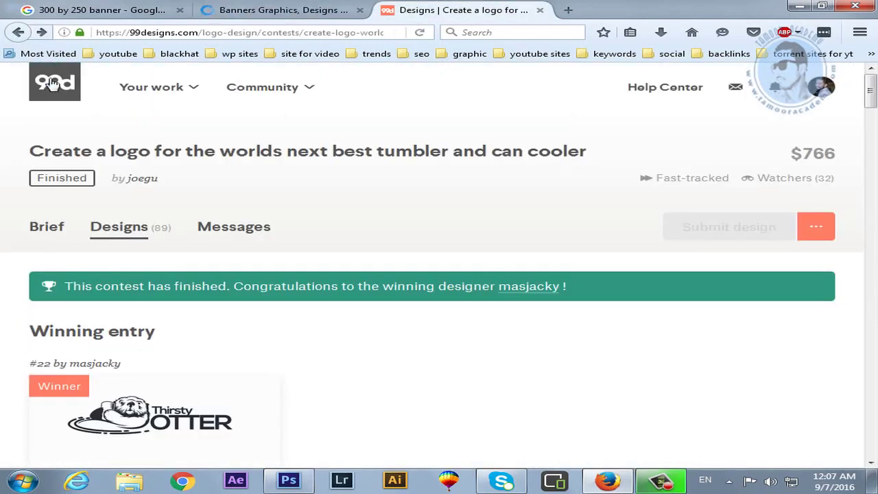
click(18, 33)
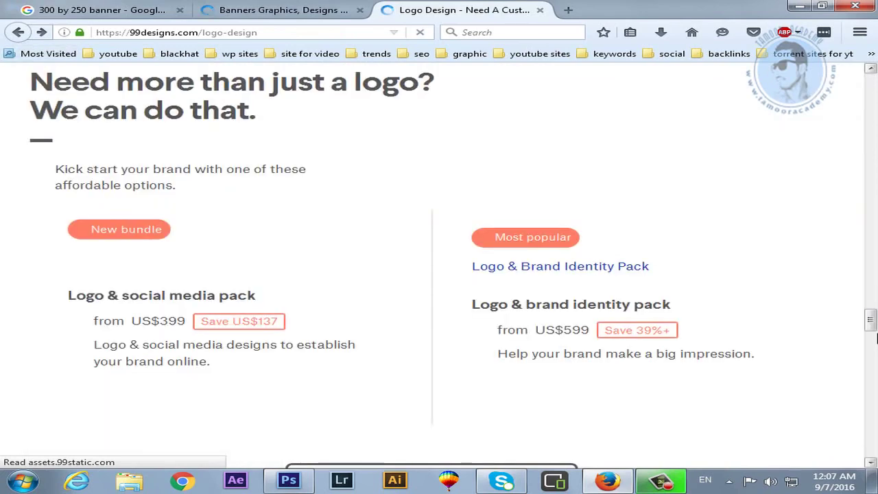
scroll(861, 303, up, 5)
scroll(822, 304, up, 5)
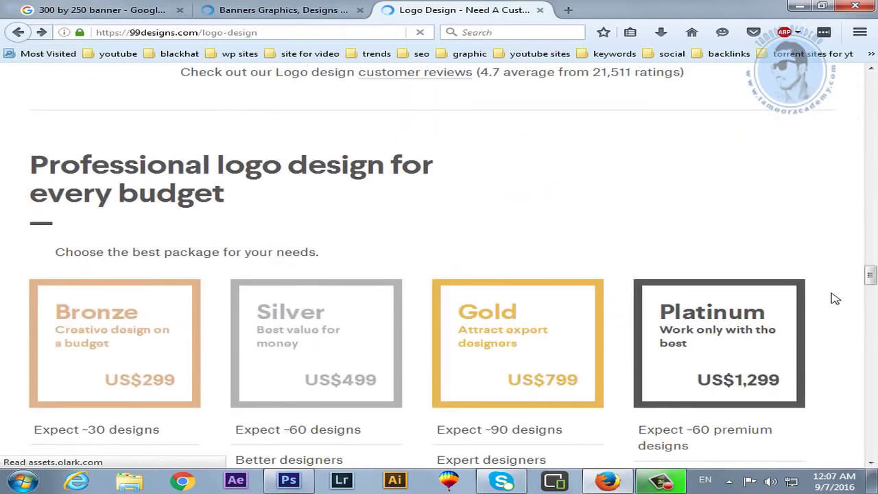
scroll(834, 298, up, 3)
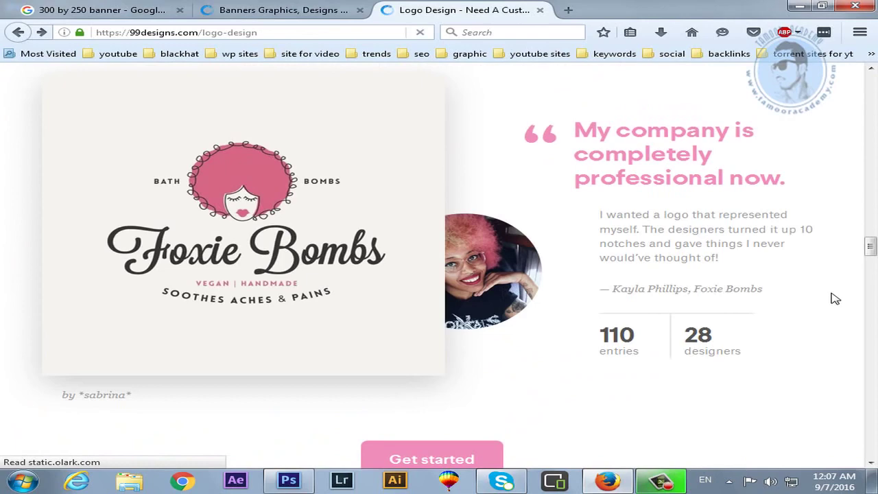
scroll(835, 298, up, 5)
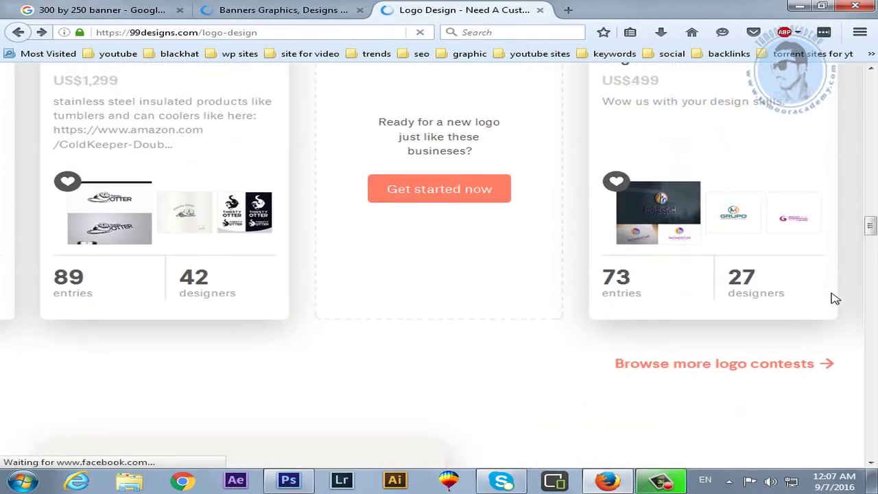
scroll(835, 298, up, 6)
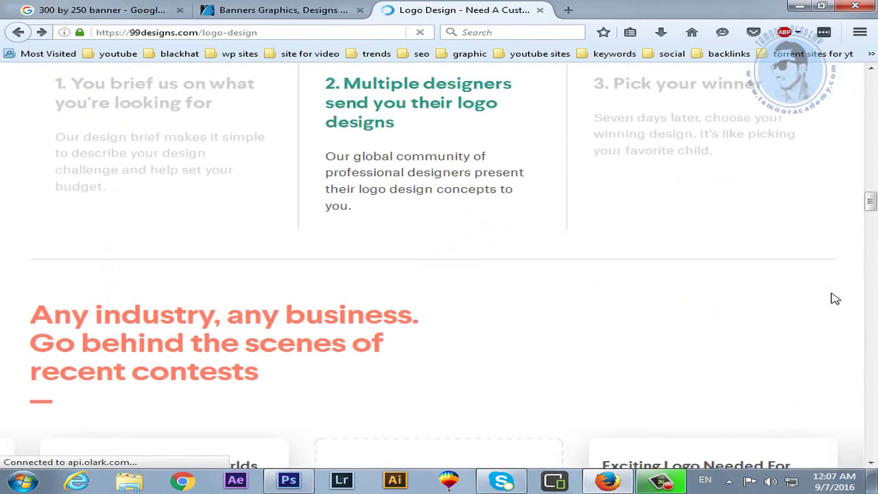
scroll(835, 298, up, 3)
scroll(834, 298, up, 3)
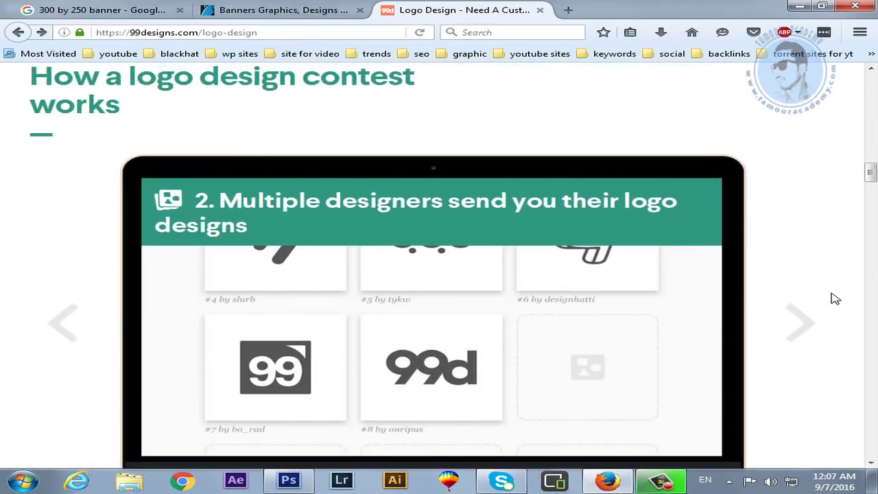
scroll(838, 299, up, 10)
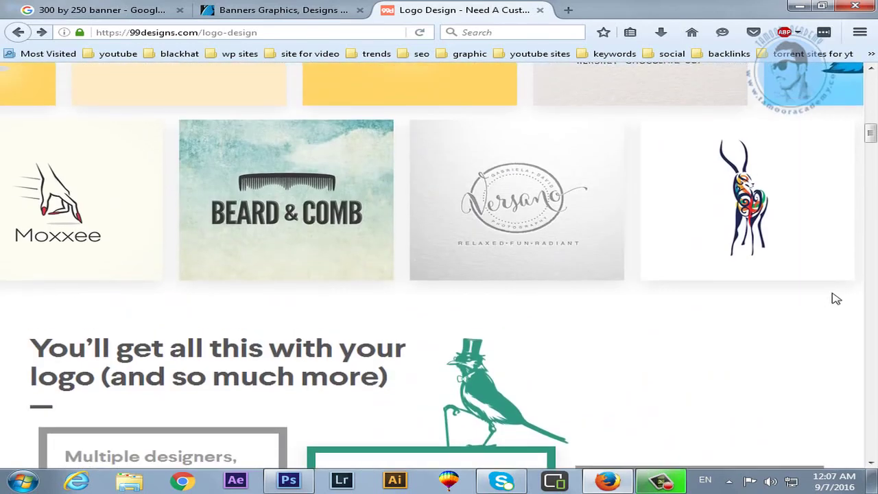
scroll(836, 299, up, 2)
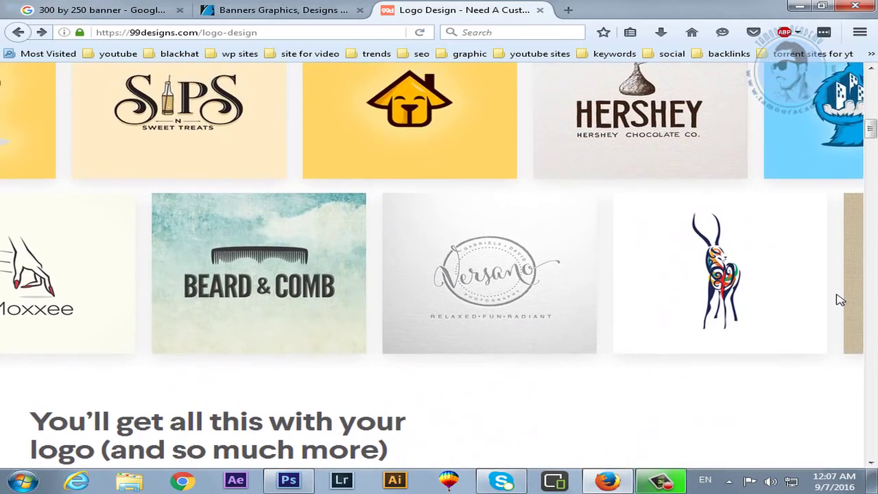
scroll(838, 299, up, 2)
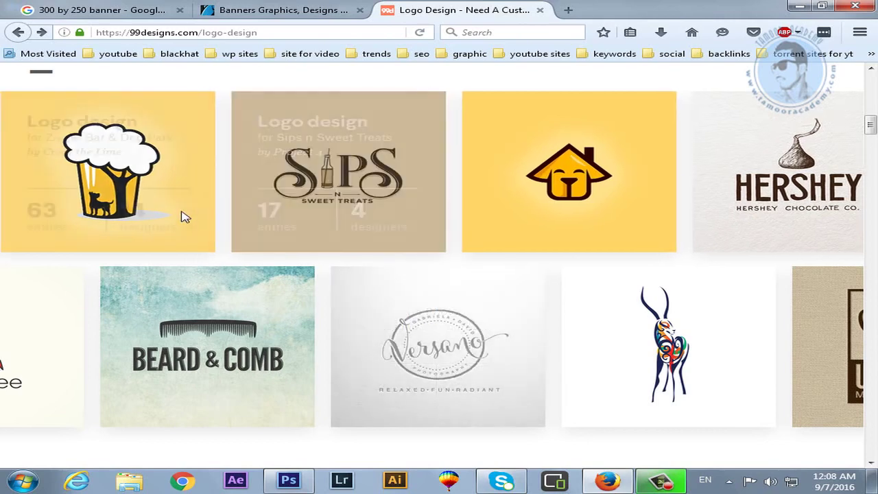
Step: Examine the entry and designer counts of the recent 99designs contests, and open the Latino entrepreneur organization logo contest
scroll(392, 309, down, 2)
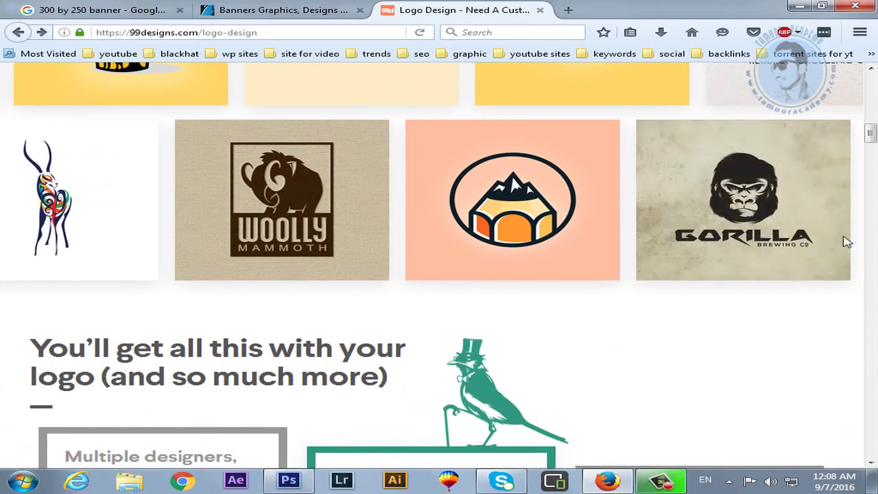
scroll(864, 298, down, 10)
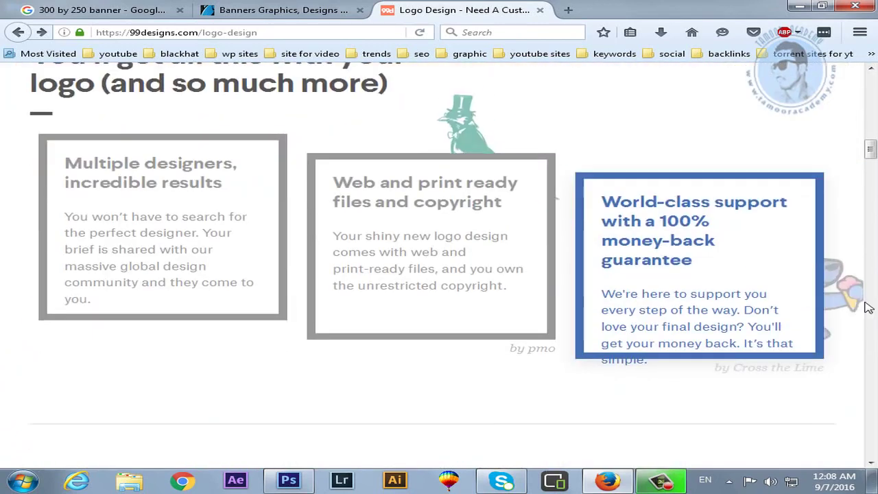
scroll(871, 307, down, 10)
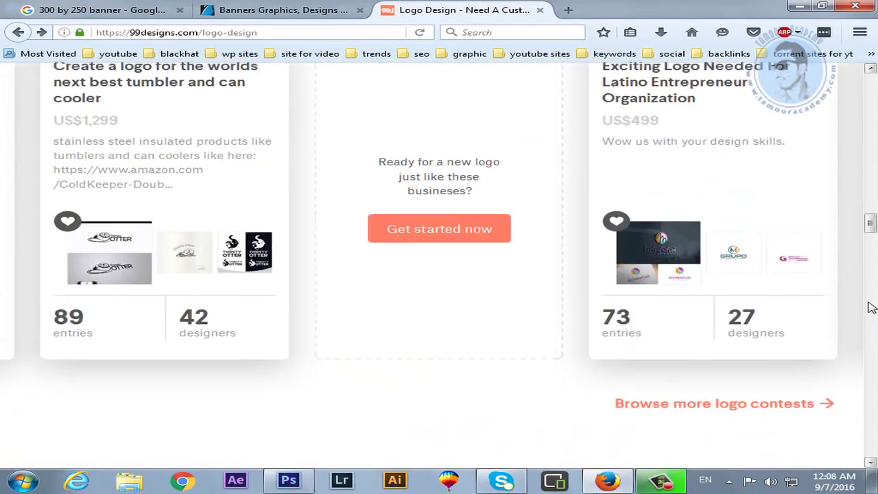
scroll(720, 348, down, 3)
scroll(720, 348, up, 5)
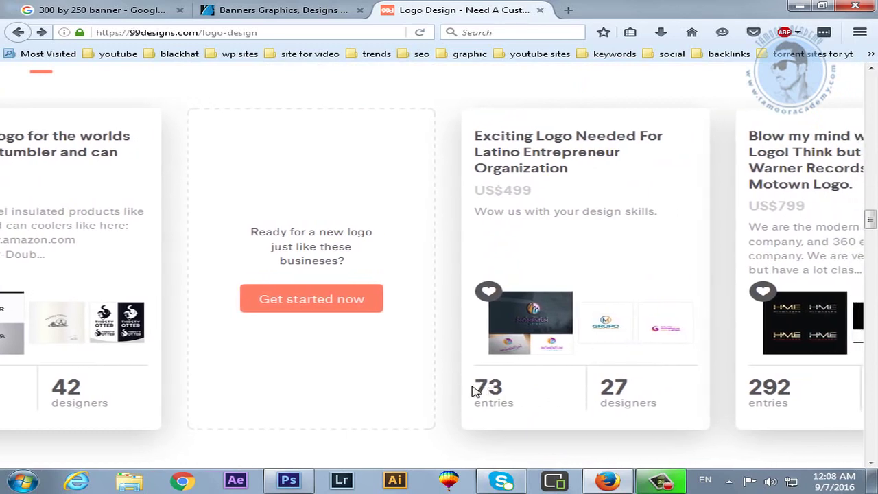
drag(484, 390, 497, 390)
double_click(617, 390)
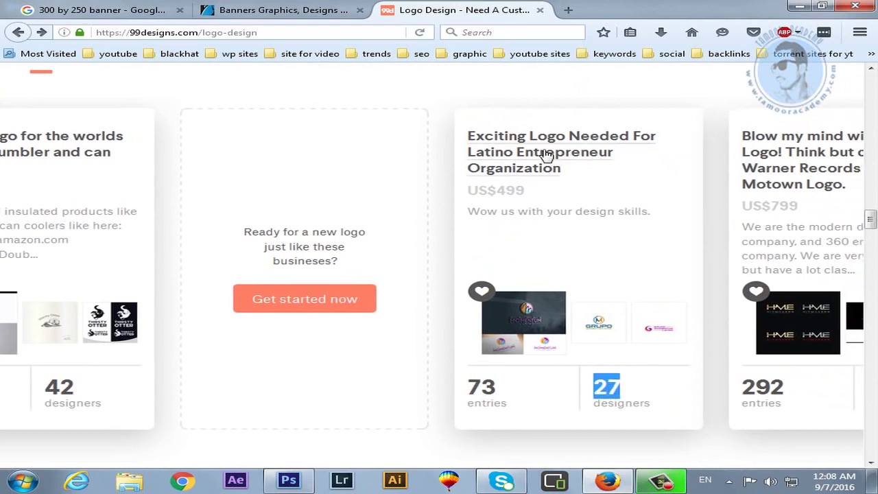
click(643, 319)
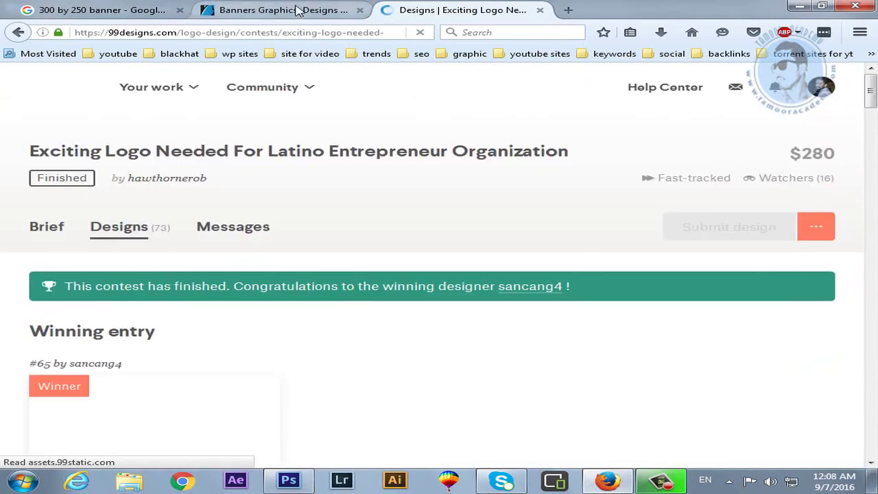
Step: Return to the GraphicRiver banners search, go to page 3 of the results, and examine the banner templates there
click(271, 9)
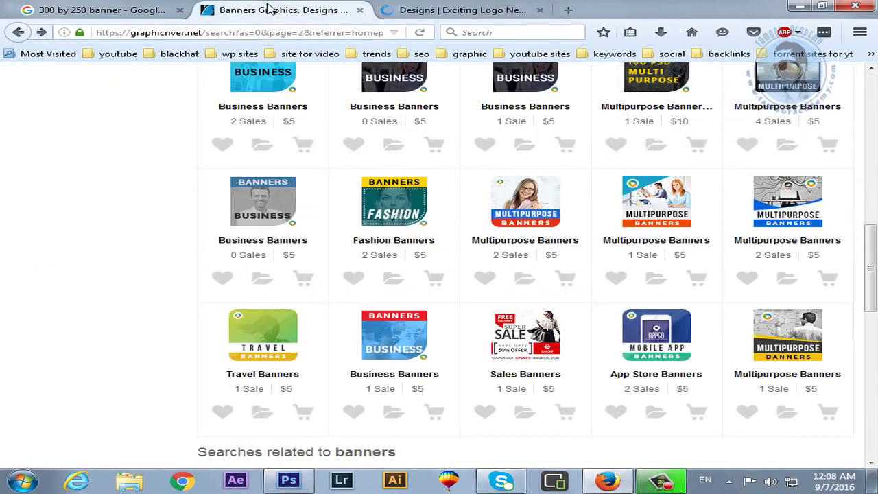
scroll(814, 271, down, 3)
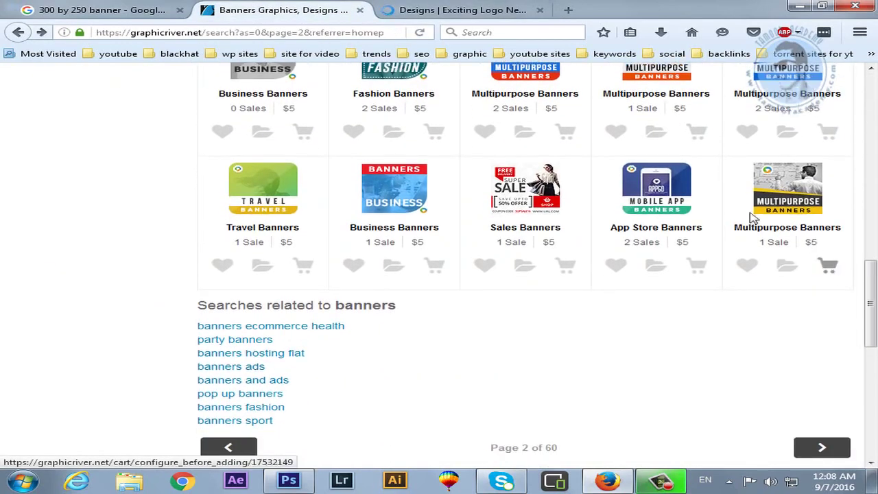
scroll(615, 296, down, 3)
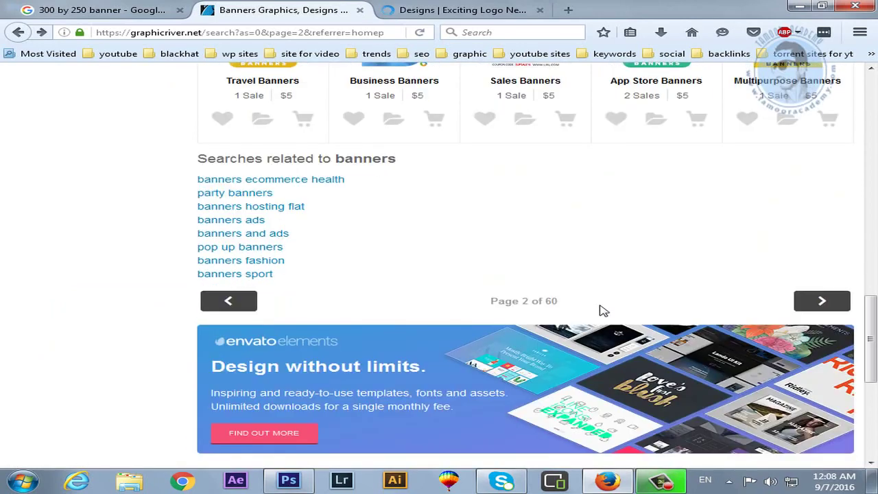
click(820, 300)
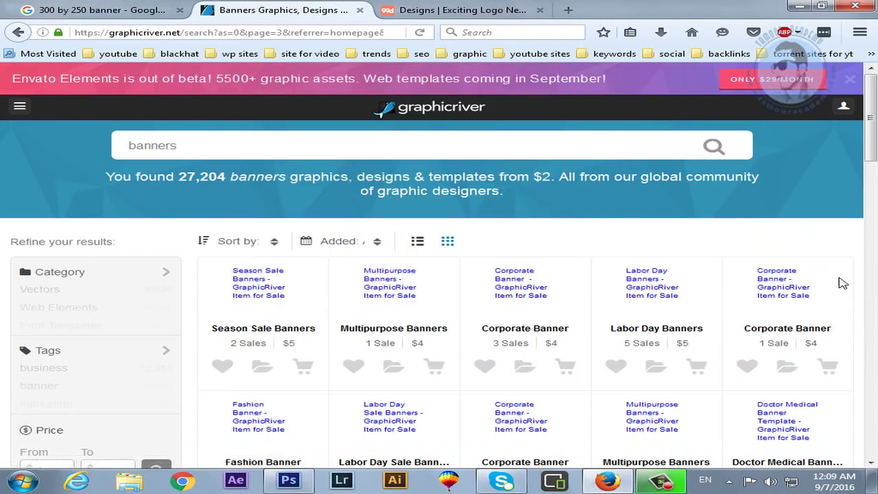
scroll(843, 283, down, 3)
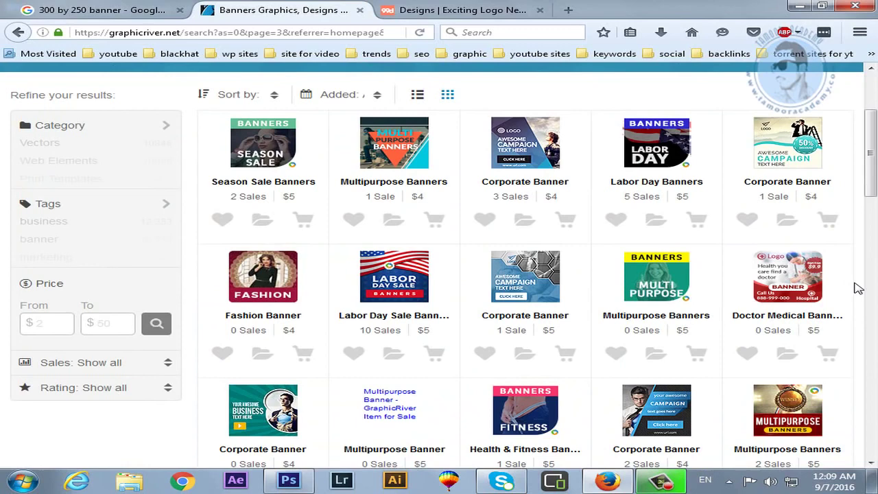
mouse_move(688, 284)
scroll(688, 285, up, 2)
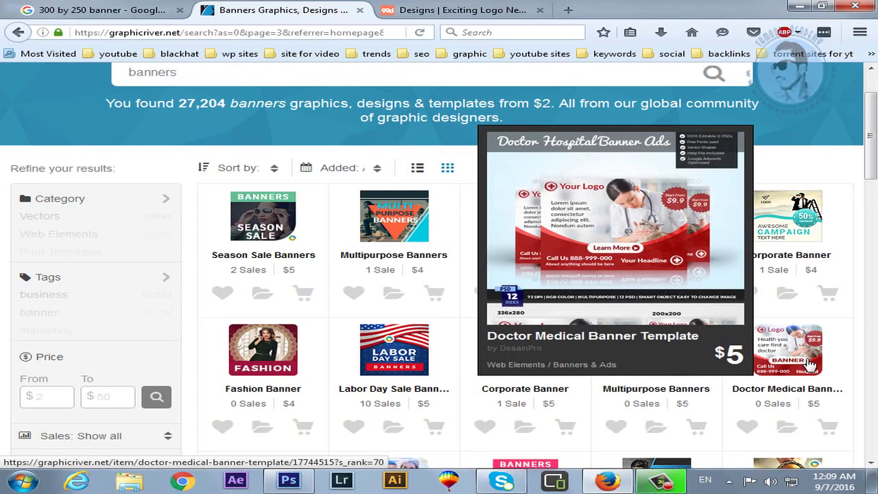
scroll(868, 357, down, 3)
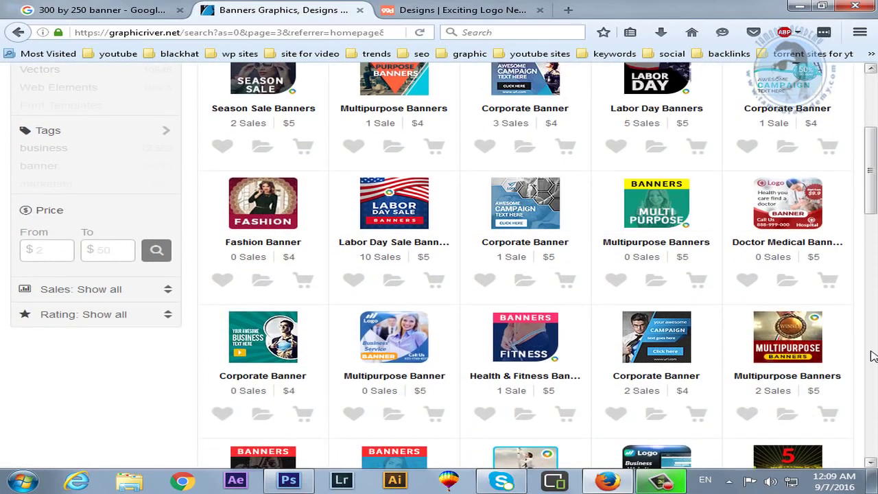
Step: Examine the remaining banner templates on page 3 of the GraphicRiver results, including the Business Banners preview
scroll(871, 356, down, 2)
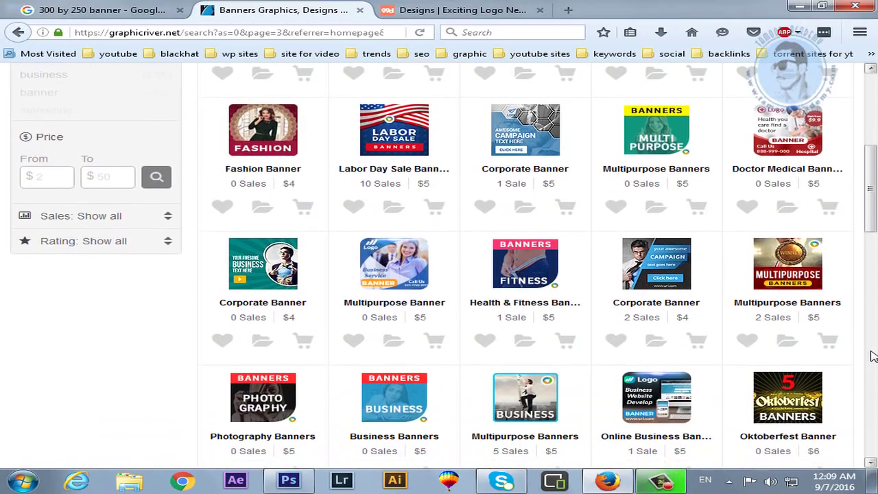
scroll(871, 356, down, 2)
scroll(874, 352, down, 2)
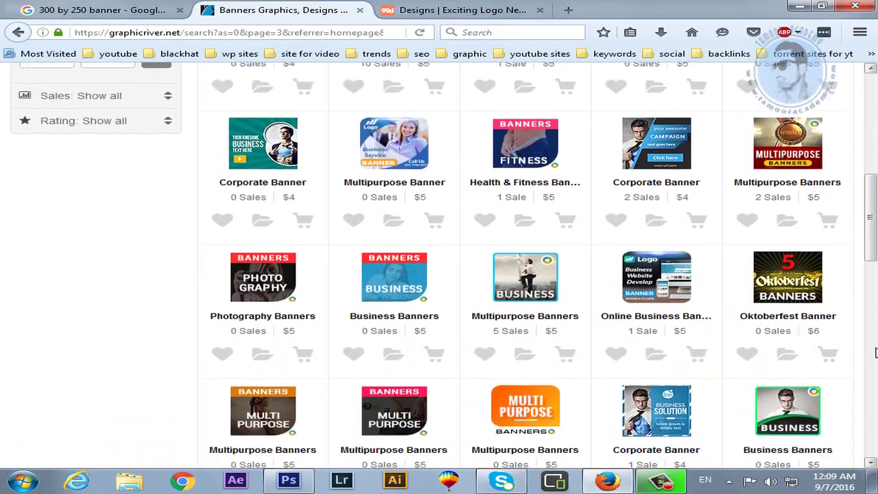
scroll(875, 351, down, 2)
mouse_move(802, 322)
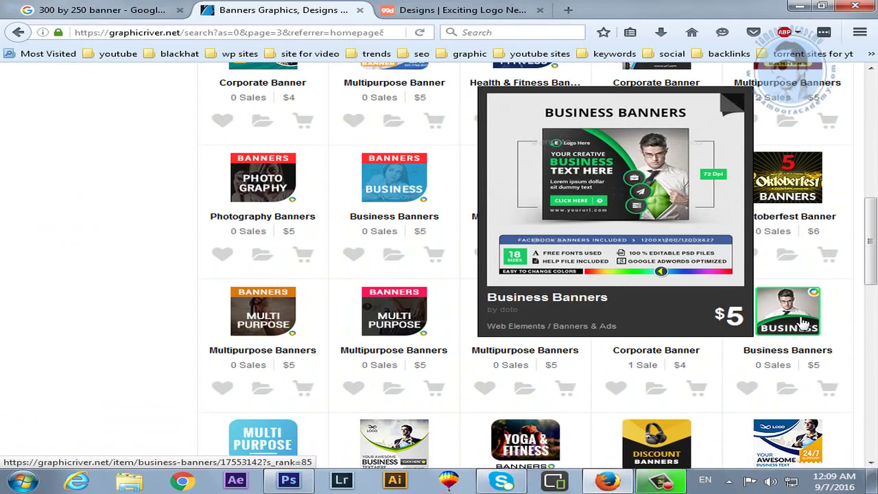
scroll(802, 323, down, 4)
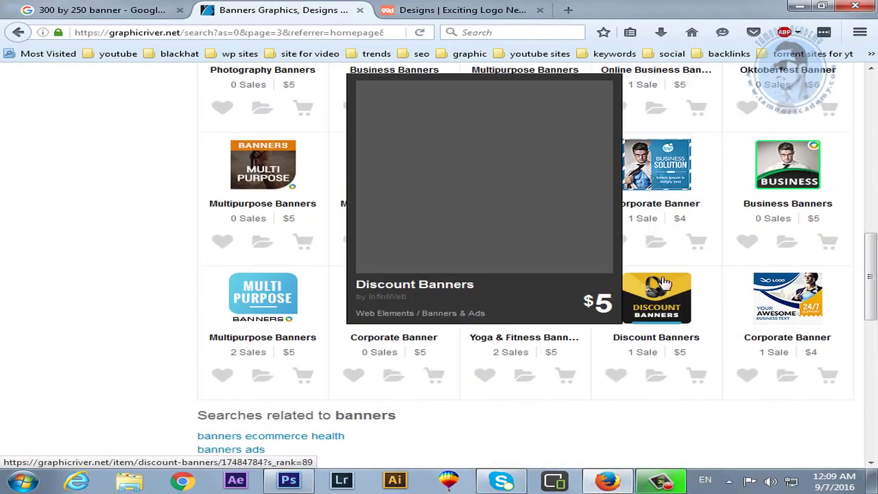
Step: Switch to Photoshop, draw a tall rectangle over the banner's left portion, and fill it with black
click(300, 480)
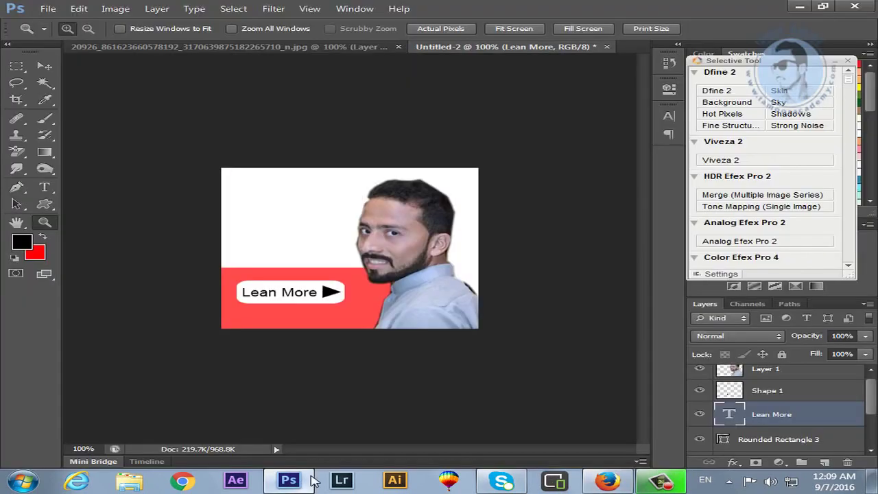
click(44, 66)
drag(48, 208, 99, 203)
drag(212, 171, 325, 341)
click(44, 67)
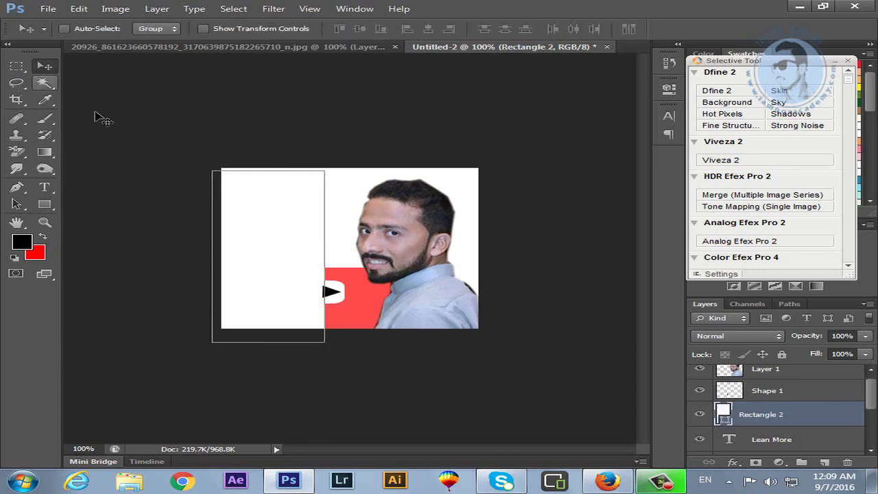
key(alt+BackSpace)
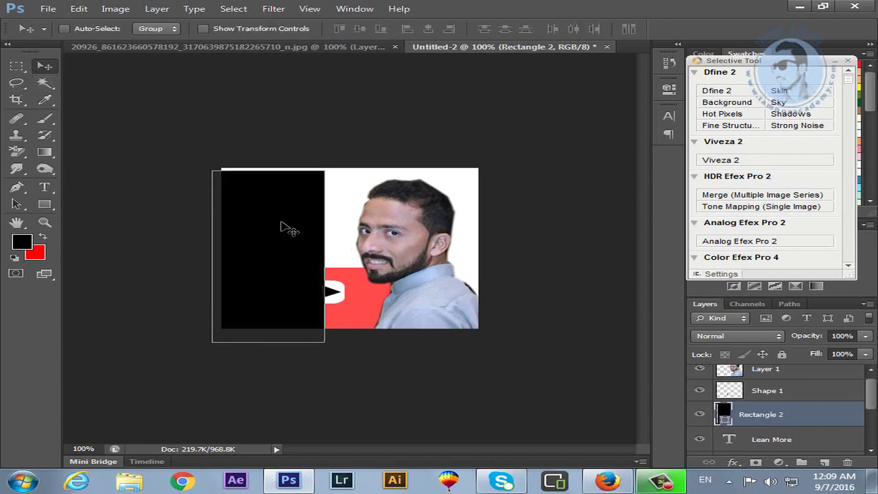
Step: Shift the black rectangle up and left, and place its layer directly above the Background, beneath the red Rectangle 1
mouse_move(288, 230)
mouse_down()
mouse_move(274, 223)
mouse_move(282, 218)
mouse_up()
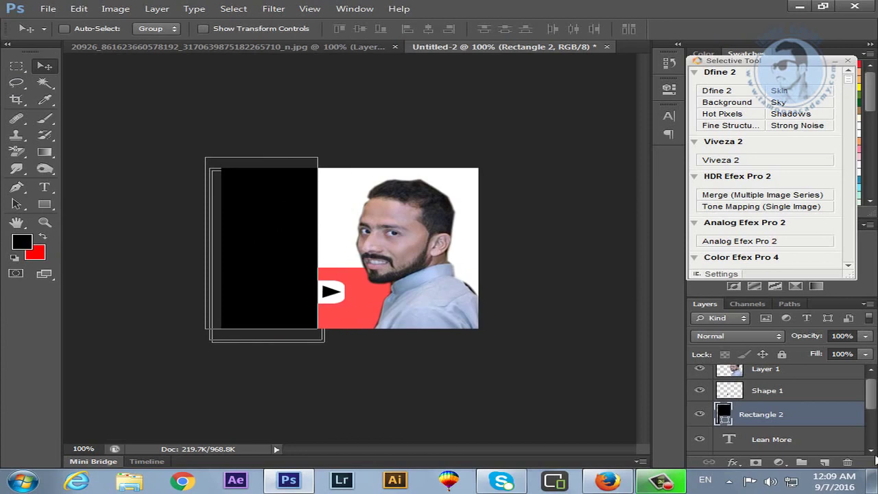
scroll(873, 416, down, 1)
drag(817, 396, 820, 449)
drag(872, 412, 872, 435)
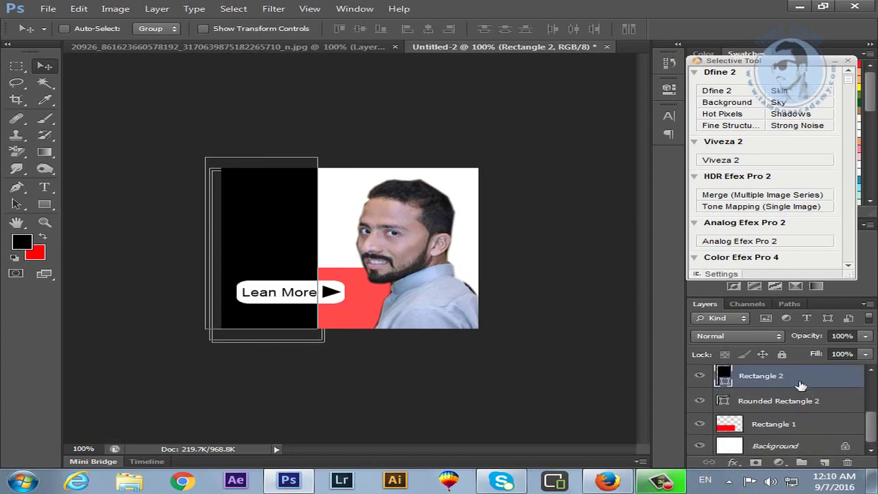
drag(801, 385, 800, 438)
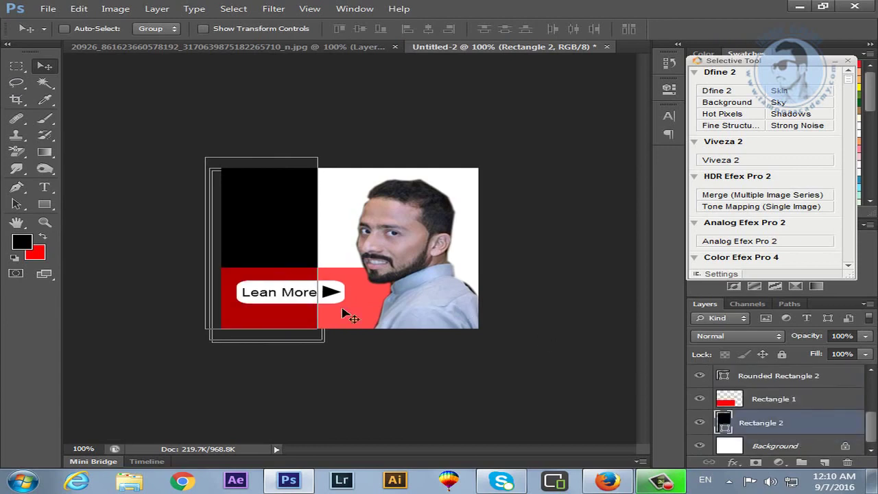
Step: Nudge the portrait and the black rectangle slightly to the right within the banner
right_click(336, 236)
click(354, 240)
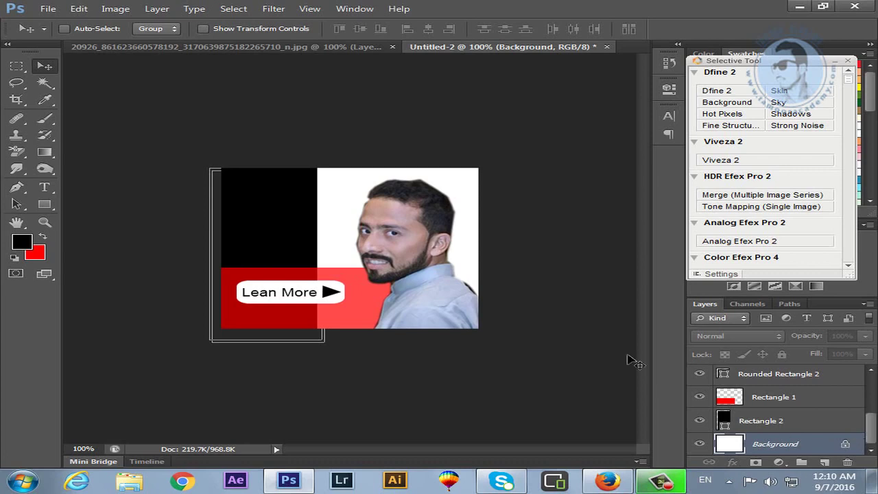
right_click(408, 255)
click(424, 263)
mouse_move(284, 237)
mouse_down()
mouse_move(308, 231)
mouse_move(291, 236)
mouse_up()
right_click(273, 223)
click(281, 226)
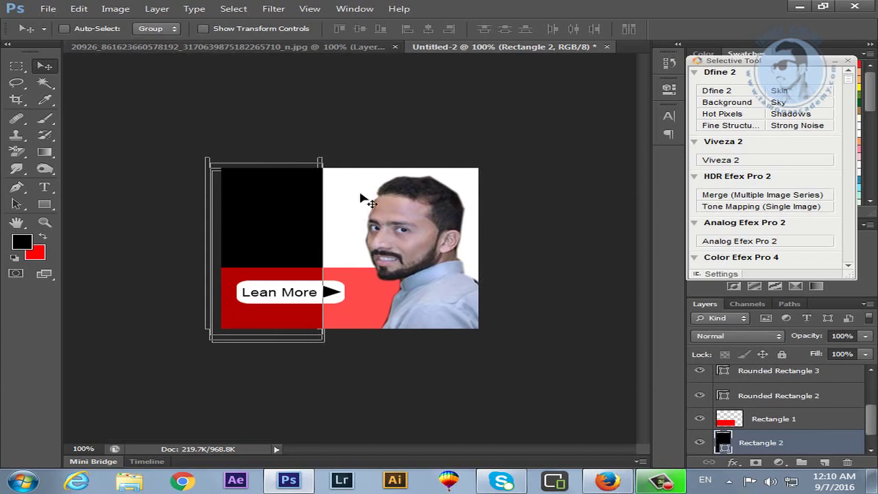
Step: Try placing the black rectangle behind the portrait on the banner's right side
right_click(294, 207)
click(306, 212)
drag(290, 220, 440, 231)
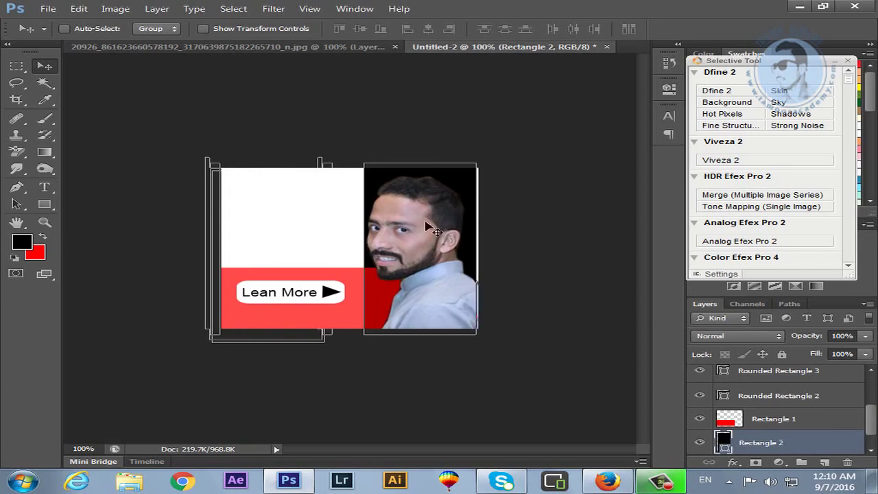
Step: Move the black rectangle from behind the portrait to behind the Lean More button
click(355, 218)
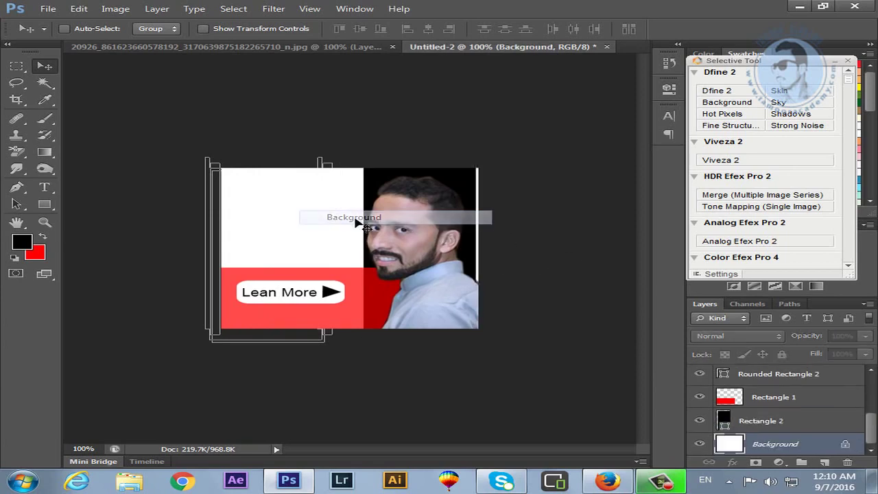
drag(453, 196, 389, 199)
click(441, 190)
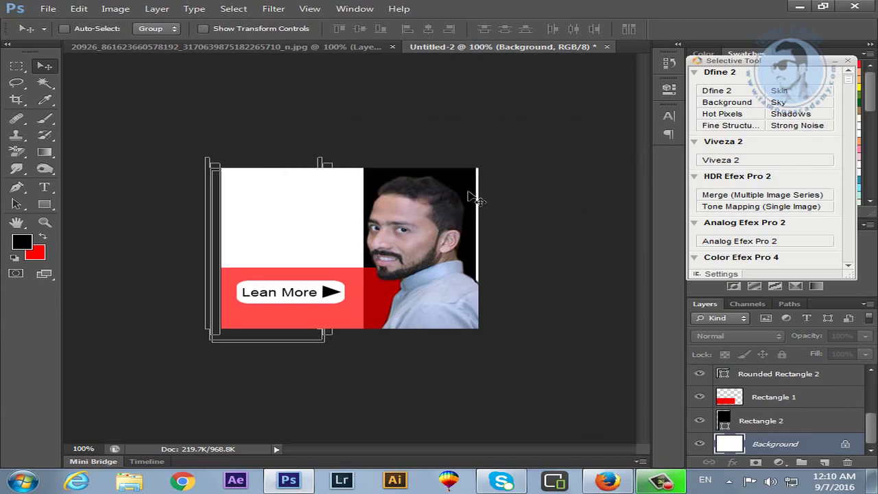
right_click(479, 196)
click(479, 196)
drag(477, 197, 347, 199)
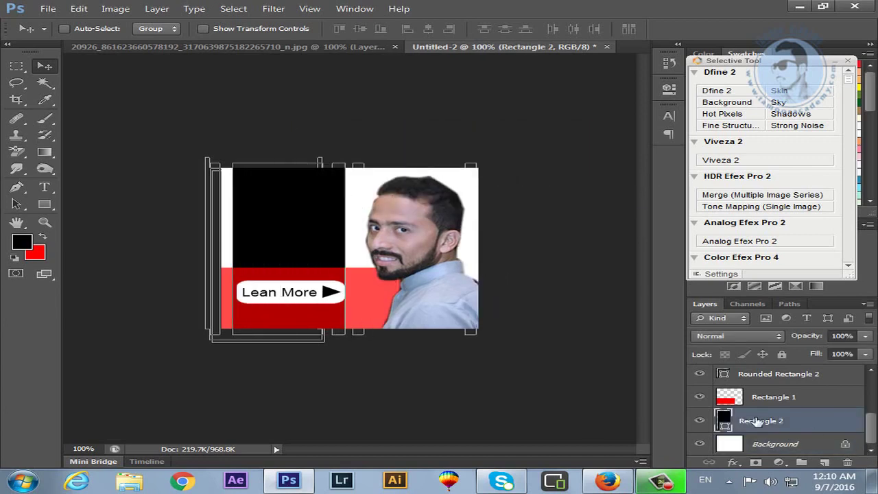
Step: Hide the red Rectangle 1 layer, then enlarge and rotate the black rectangle into a diagonal shape across the banner's lower-left corner
click(699, 396)
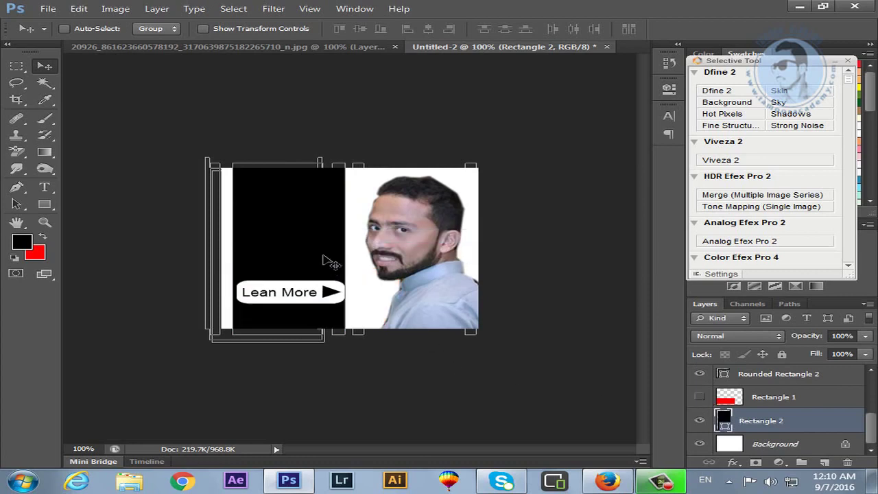
key(ctrl+t)
drag(240, 169, 210, 129)
drag(399, 394, 511, 348)
key(Return)
drag(371, 288, 359, 336)
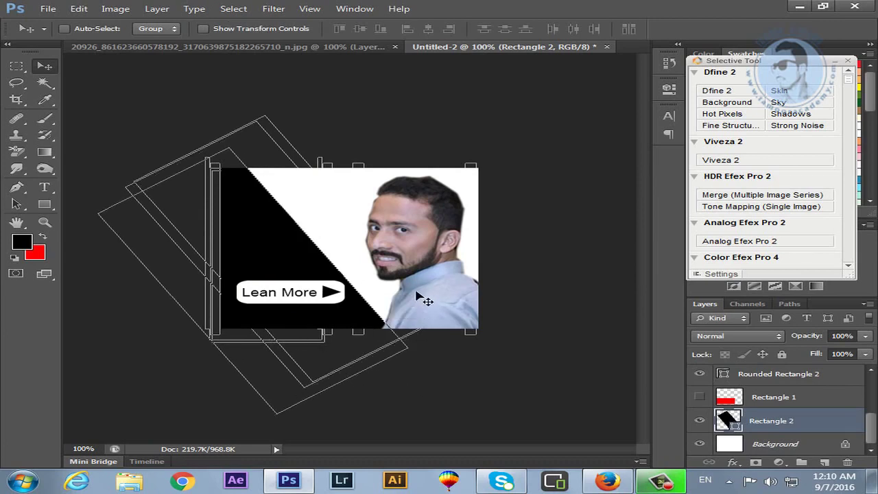
Step: Shift the black shape slightly right and rotate it clockwise about 65 degrees so its edge slants the opposite way
right_click(294, 242)
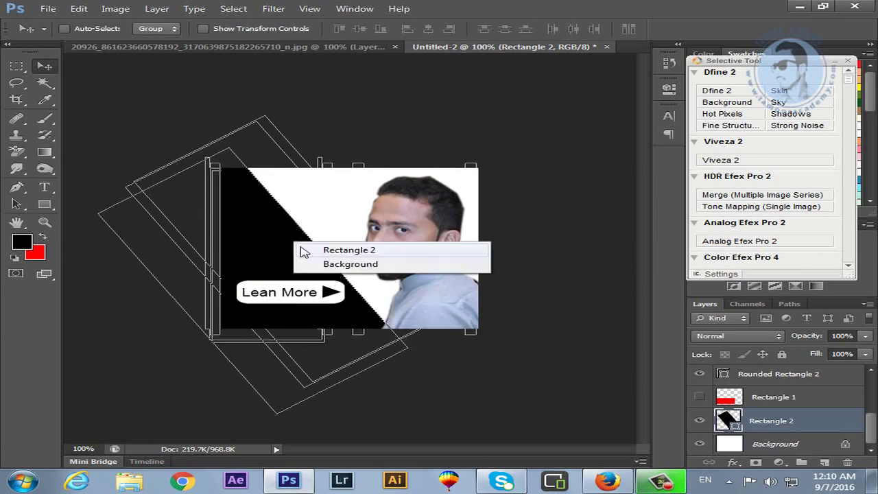
click(301, 249)
drag(278, 251, 296, 250)
key(ctrl+t)
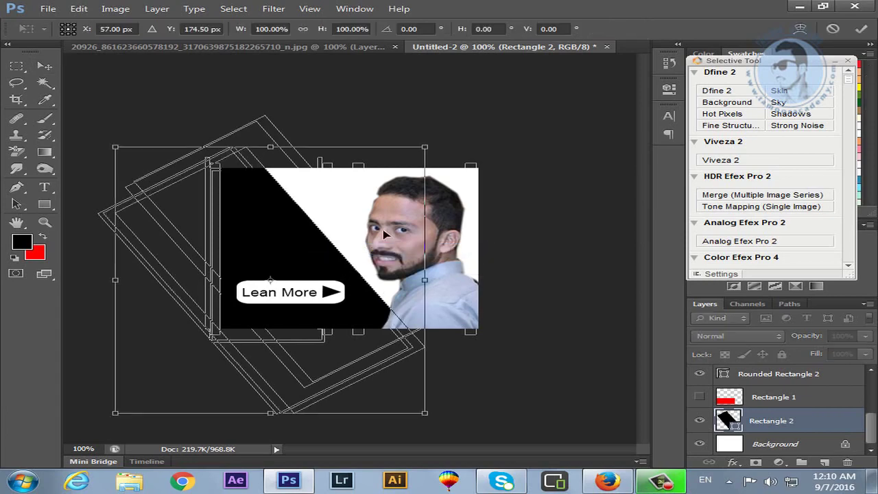
drag(467, 130, 497, 333)
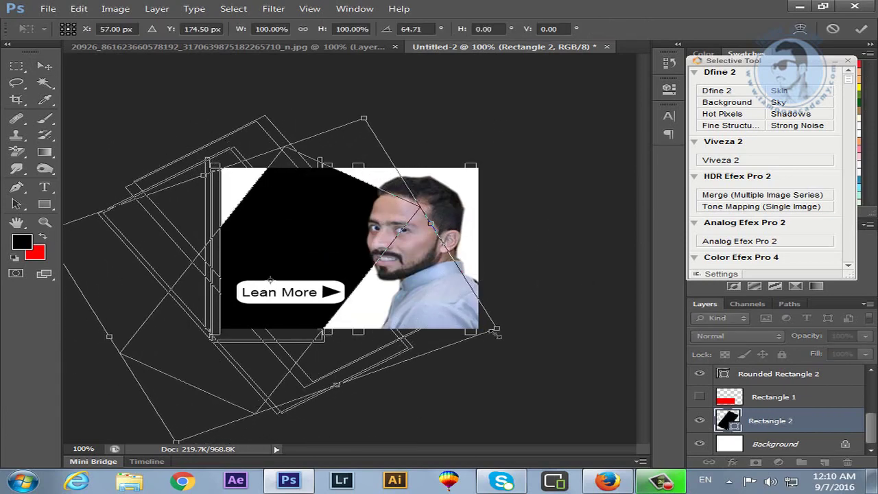
key(Return)
Step: Move the black shape behind the portrait, duplicate it with a slight offset, and fill the copy with red
drag(383, 310, 451, 296)
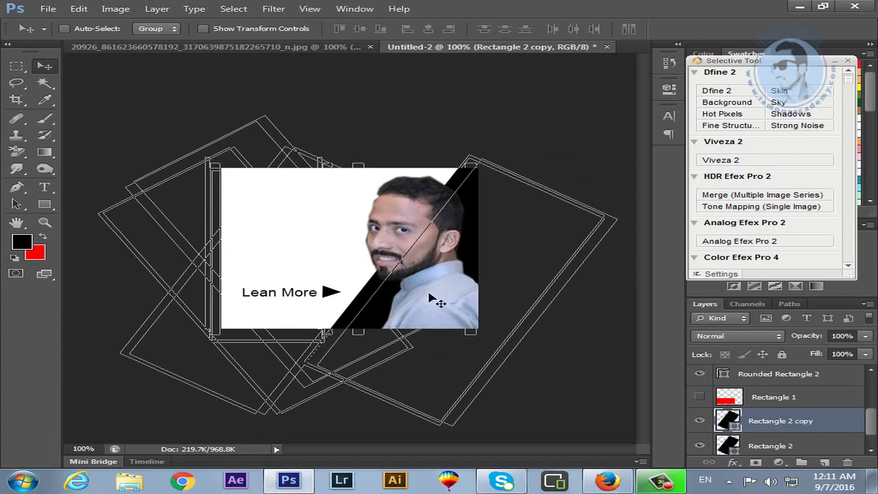
click(43, 236)
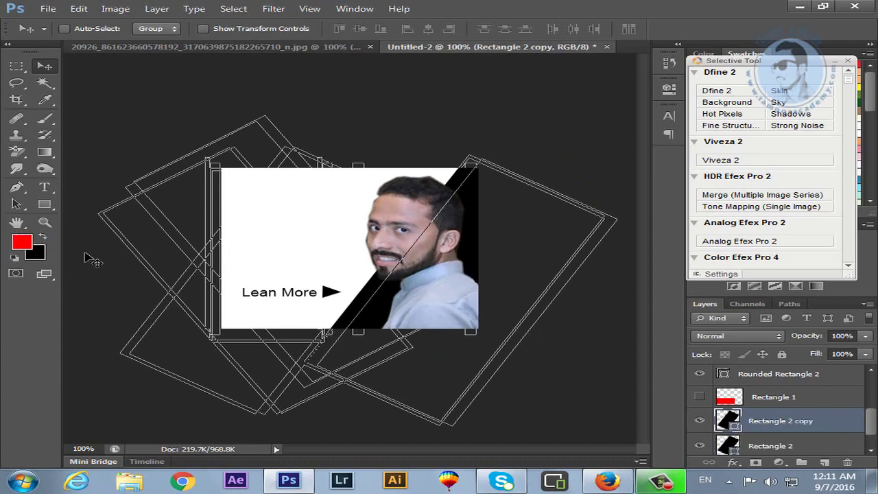
key(alt+BackSpace)
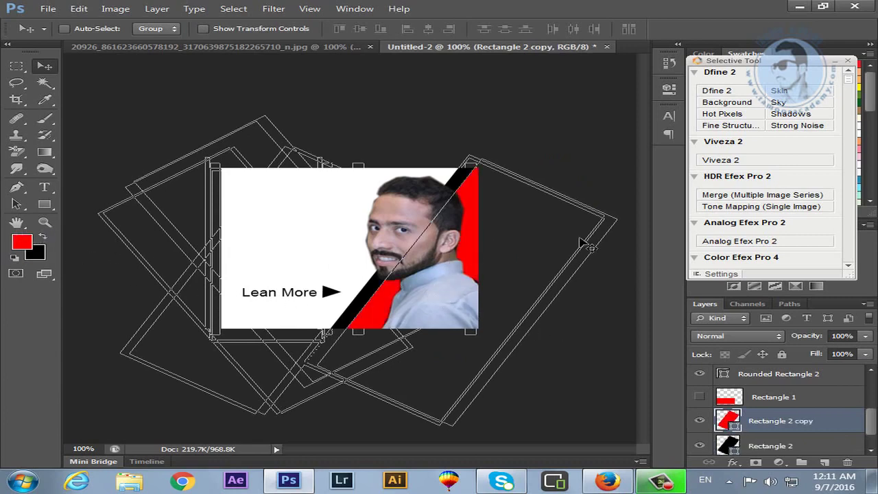
Step: Move the red shape to the banner's upper-left corner and the black shape to its lower-right corner
right_click(478, 229)
drag(468, 264, 244, 195)
drag(245, 190, 245, 179)
right_click(467, 227)
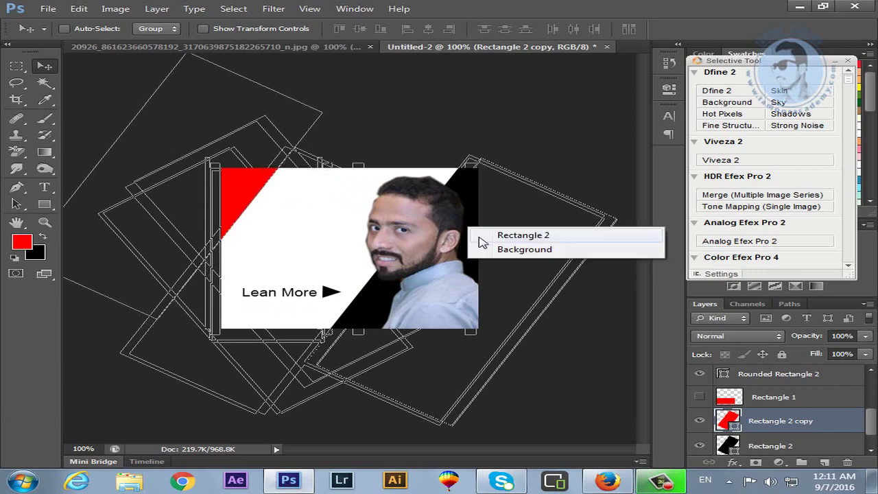
click(479, 235)
drag(474, 238, 513, 293)
Step: Select the portrait layer and delete it from the banner
right_click(413, 240)
click(439, 247)
drag(420, 248, 336, 253)
key(Delete)
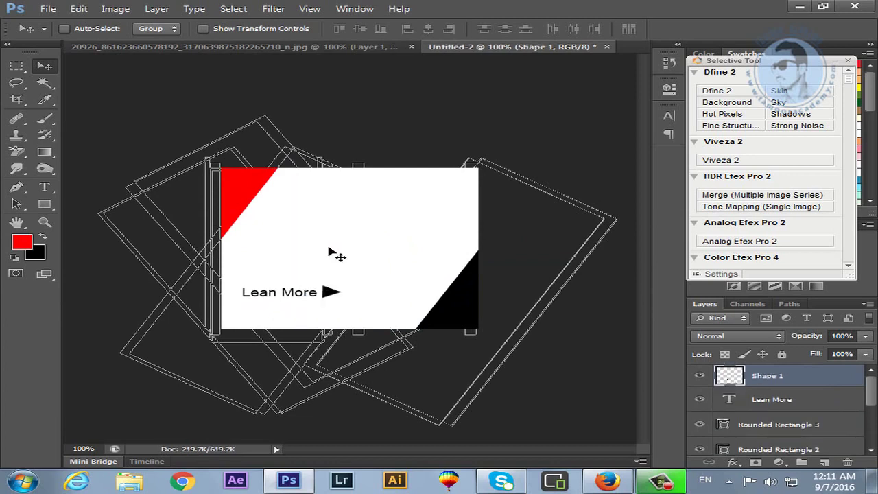
Step: Spread the red shape over the banner's left half and the black shape over its right side, leaving a white diagonal band between them
mouse_move(473, 308)
mouse_down()
mouse_move(465, 313)
mouse_move(458, 304)
mouse_move(473, 302)
mouse_move(469, 322)
mouse_up()
right_click(467, 302)
click(470, 305)
right_click(239, 186)
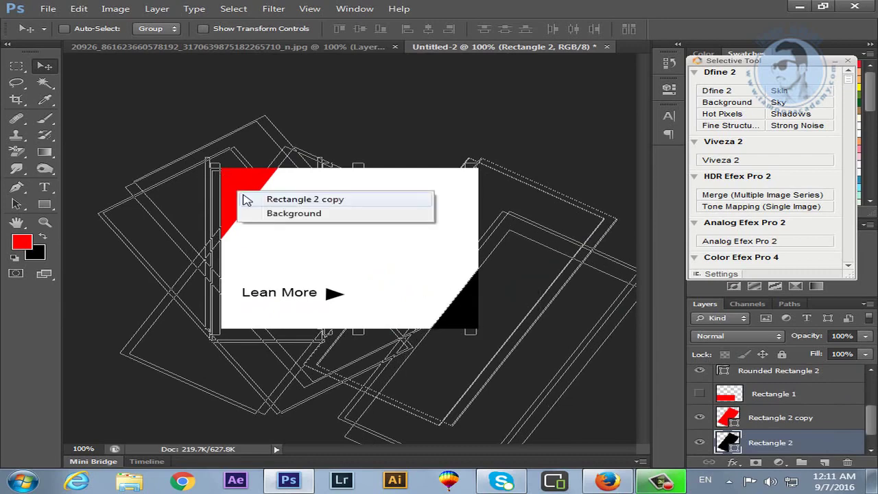
click(269, 198)
drag(254, 198, 326, 238)
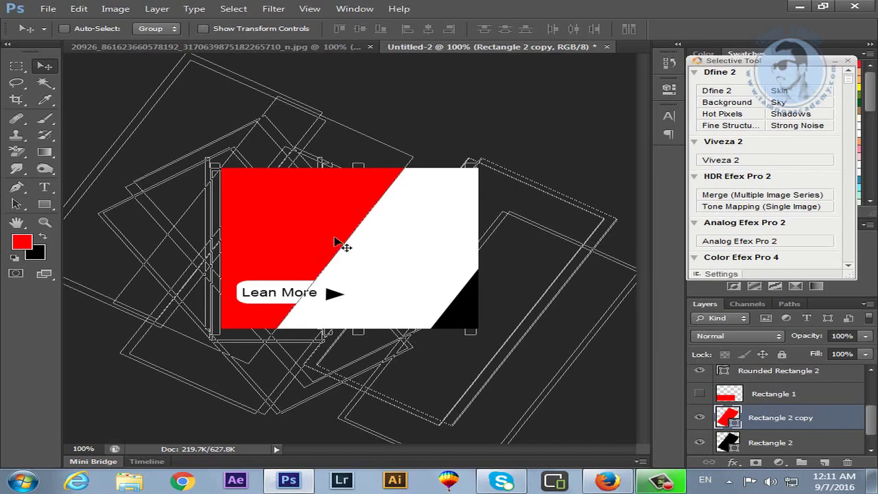
right_click(470, 311)
click(518, 312)
drag(471, 312, 436, 243)
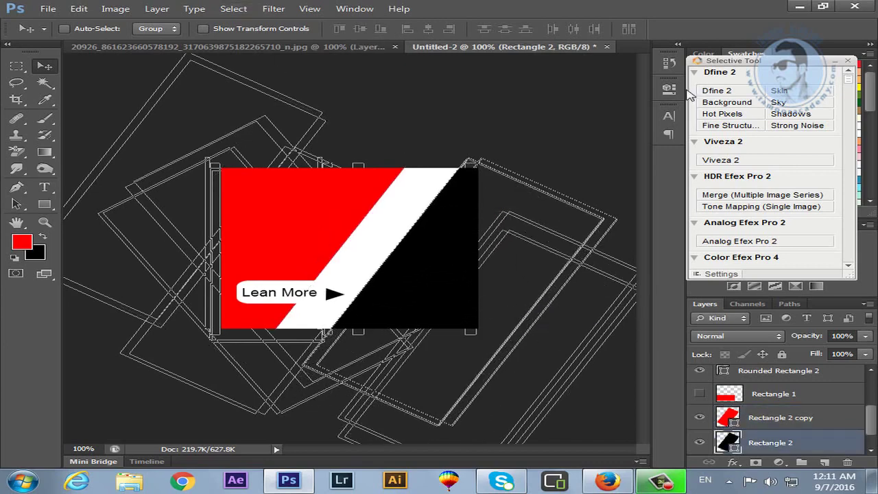
Step: Close the Untitled-2 banner document and switch to the GraphicRiver results in Firefox
click(607, 46)
click(447, 190)
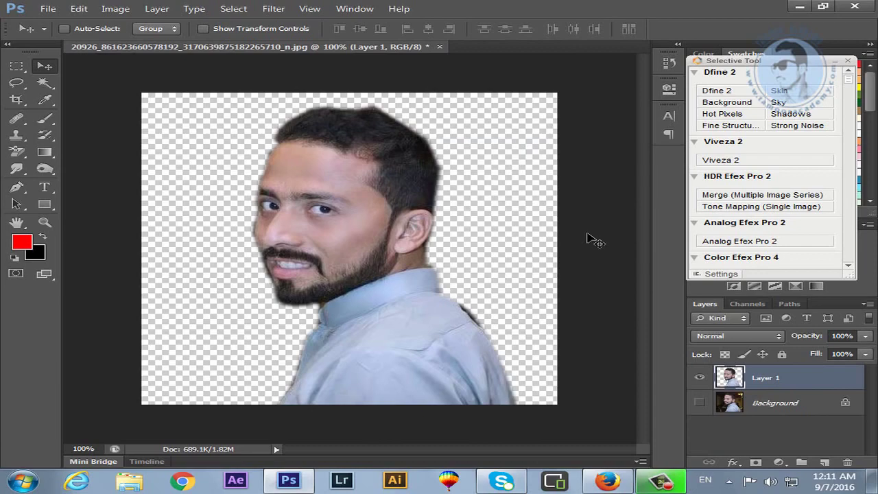
click(607, 480)
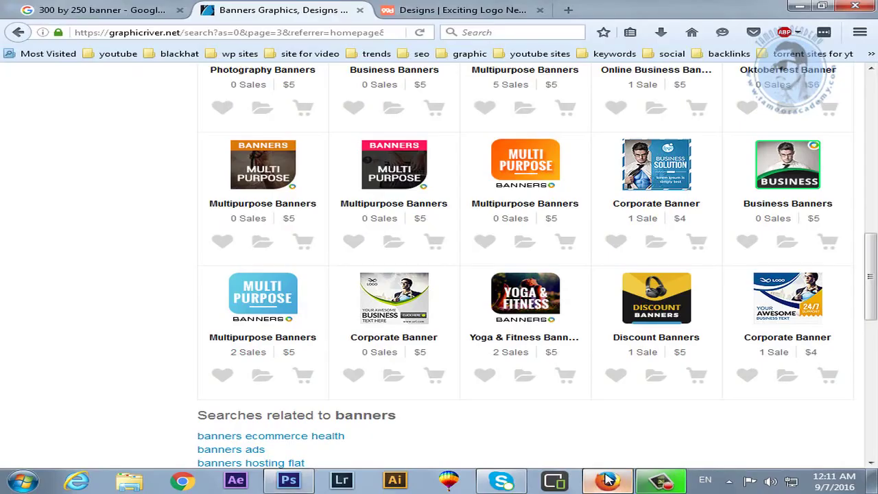
Step: Open the Discount Banners item and examine its banner designs in the different ad sizes
mouse_move(674, 285)
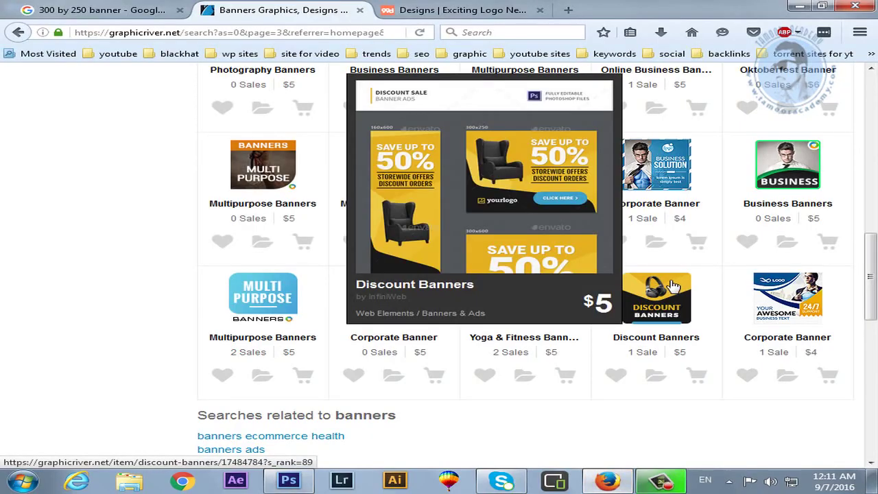
click(673, 289)
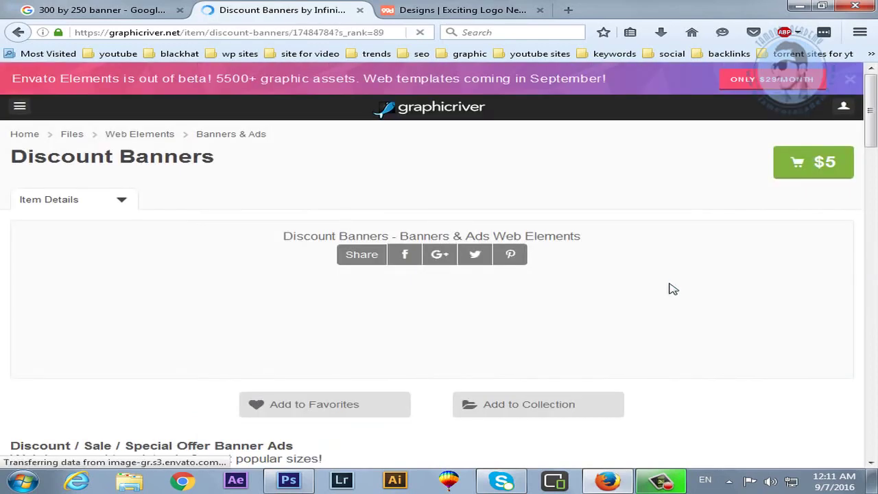
scroll(682, 286, down, 3)
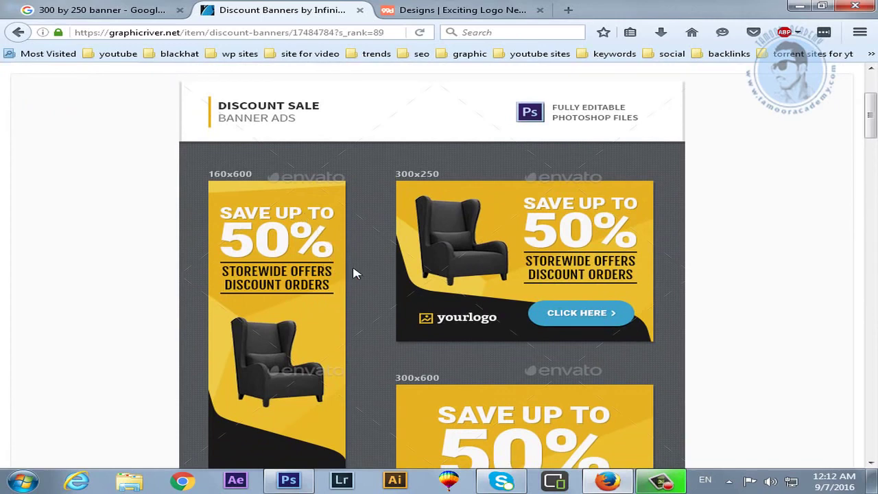
scroll(354, 274, down, 10)
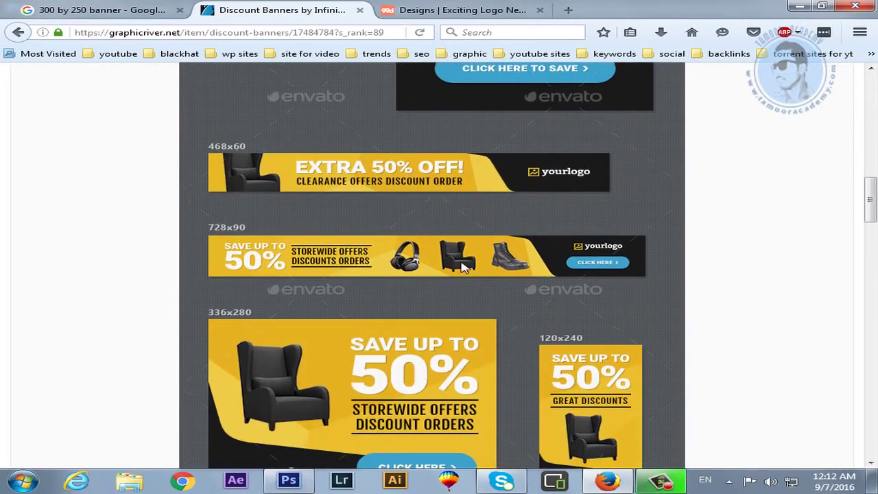
Step: Switch from the Discount Banners page to Photoshop and create a new blank document with a white background
scroll(421, 292, down, 4)
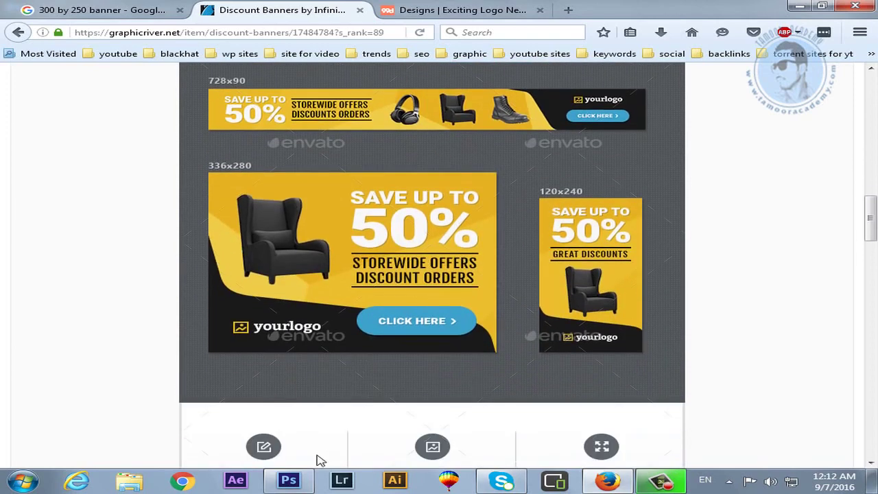
click(288, 480)
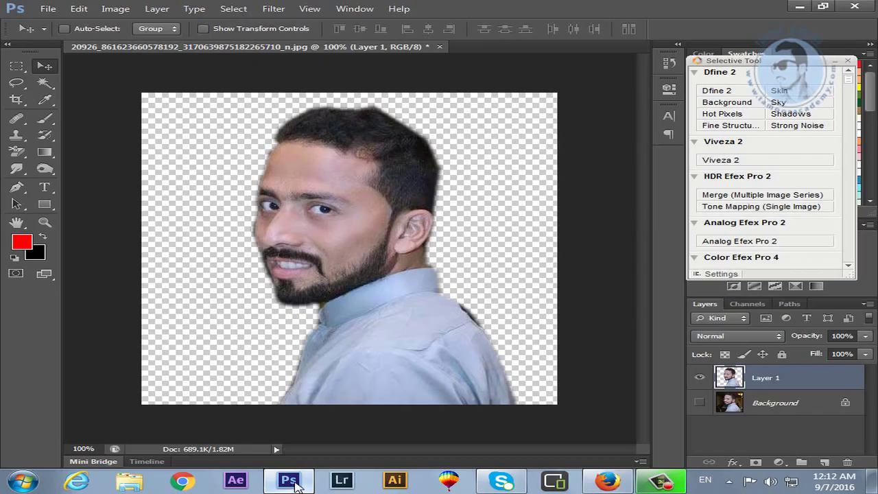
click(43, 10)
click(41, 16)
click(621, 112)
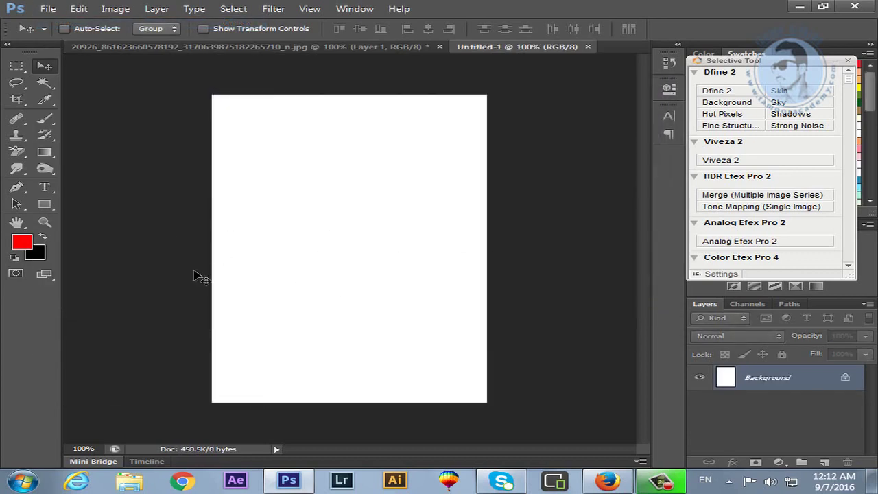
Step: With the Pen tool in Shape mode, draw a closed shape curving from the canvas's left edge down along its lower part
click(16, 187)
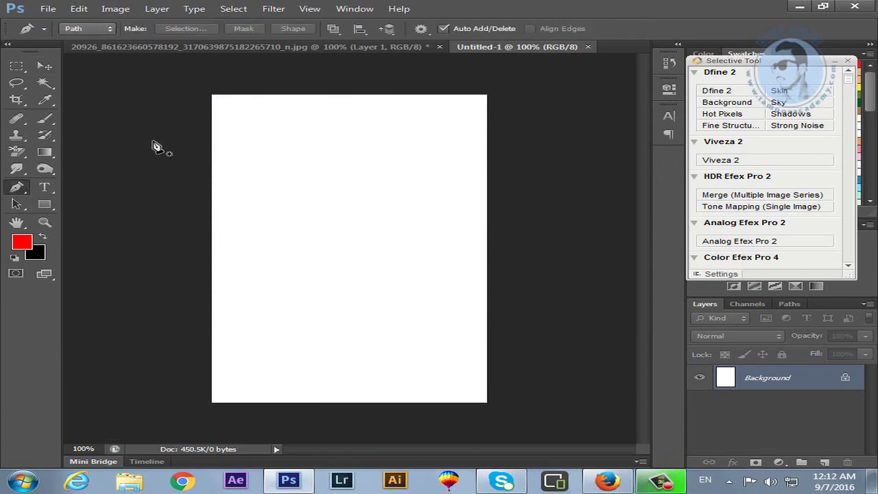
click(103, 35)
click(93, 43)
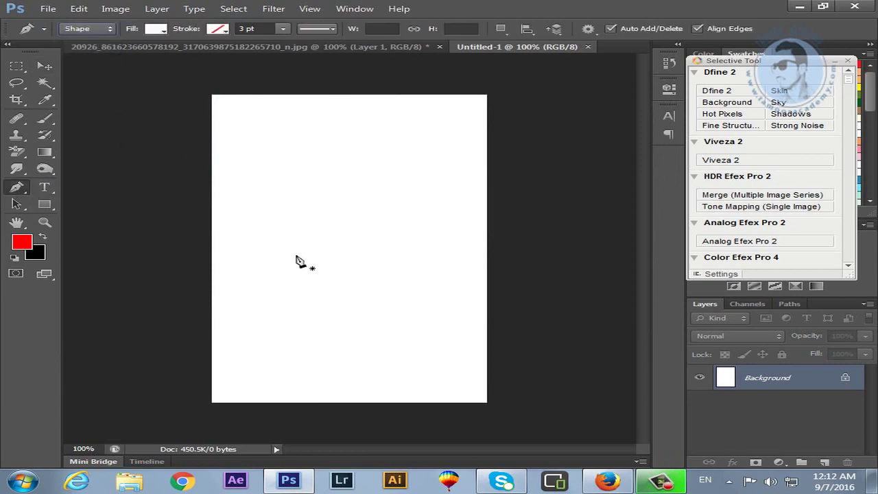
drag(199, 209, 264, 271)
drag(291, 328, 330, 370)
click(572, 371)
click(561, 417)
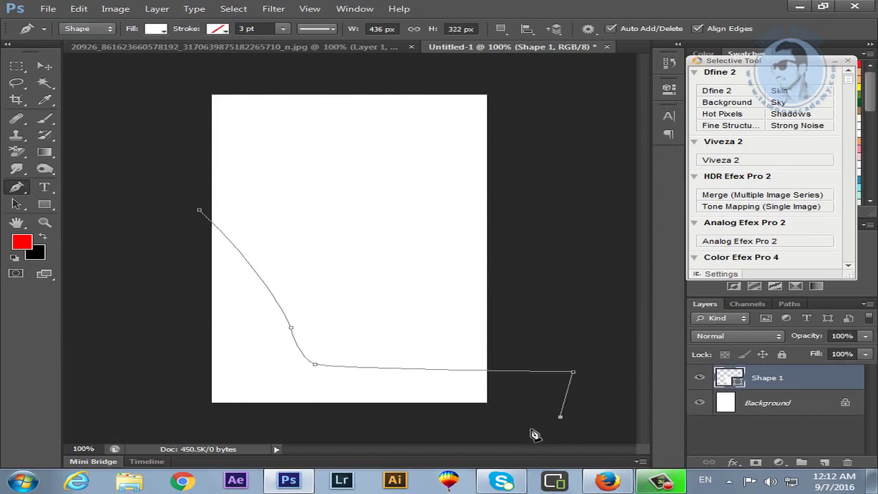
click(466, 436)
drag(244, 428, 223, 425)
drag(183, 408, 183, 375)
drag(178, 255, 179, 246)
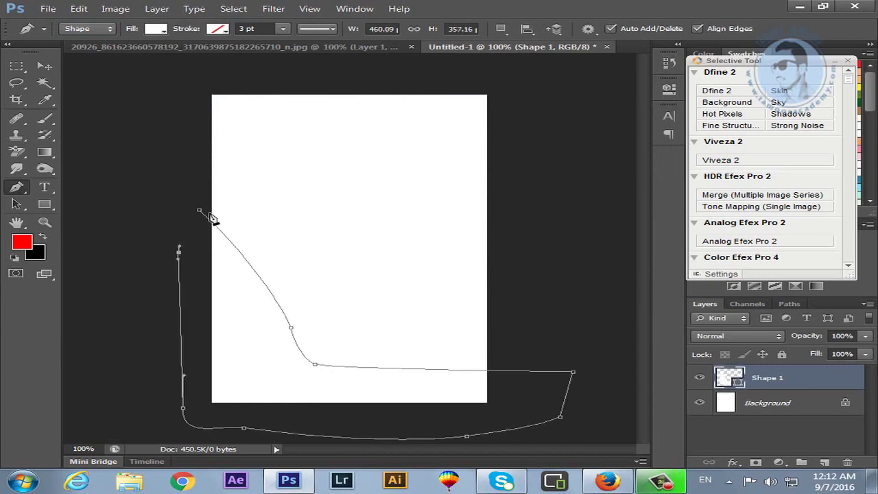
drag(206, 213, 264, 268)
Step: Turn the curved path into a selection and fill it with red on the rasterized shape layer
right_click(216, 275)
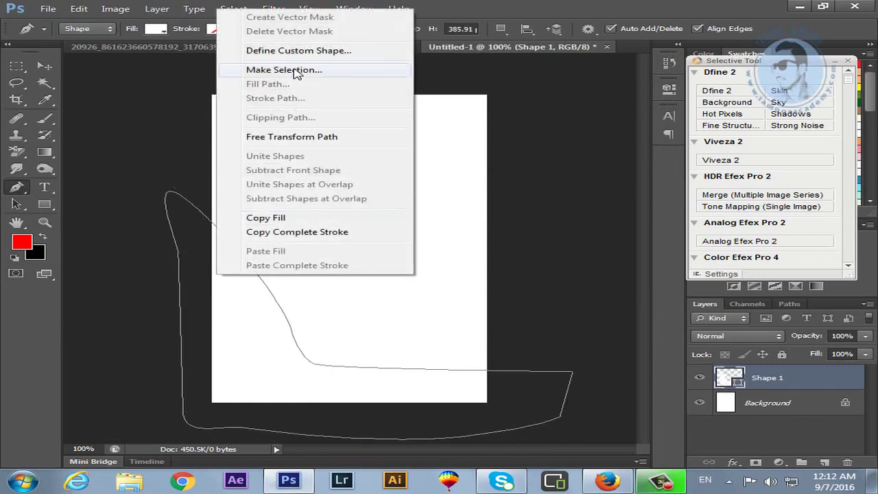
click(296, 70)
click(546, 139)
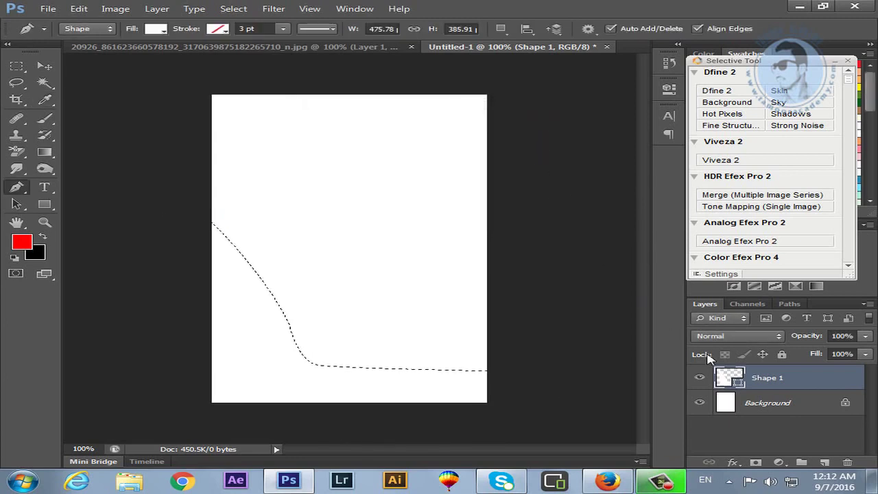
right_click(796, 387)
click(634, 117)
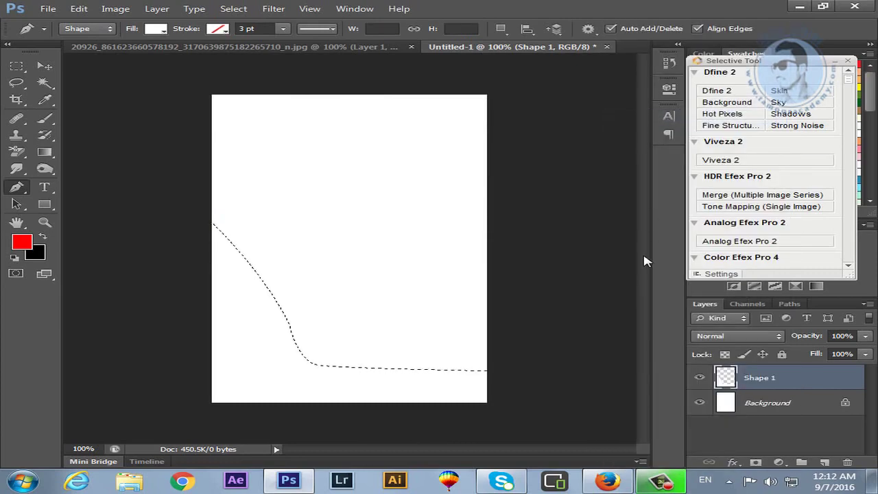
key(alt+BackSpace)
key(ctrl+d)
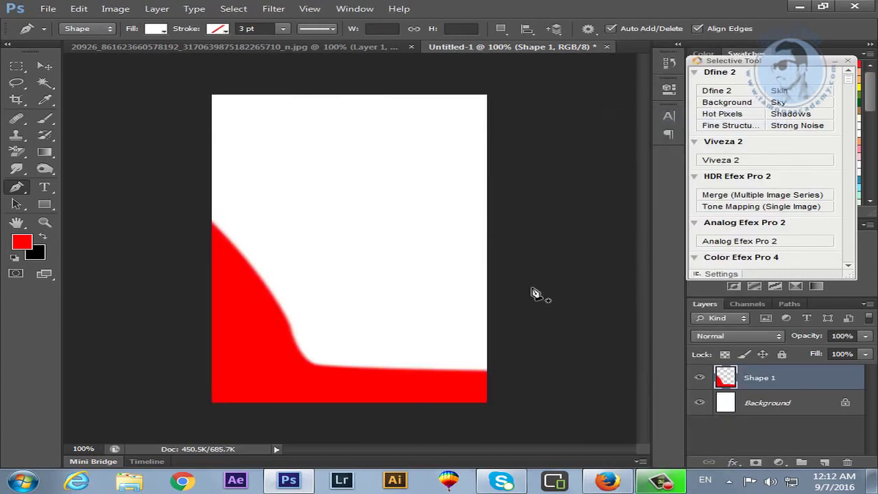
Step: Shift the red curved shape slightly down, rotate it counterclockwise, and delete its layer
click(43, 66)
drag(330, 368, 341, 384)
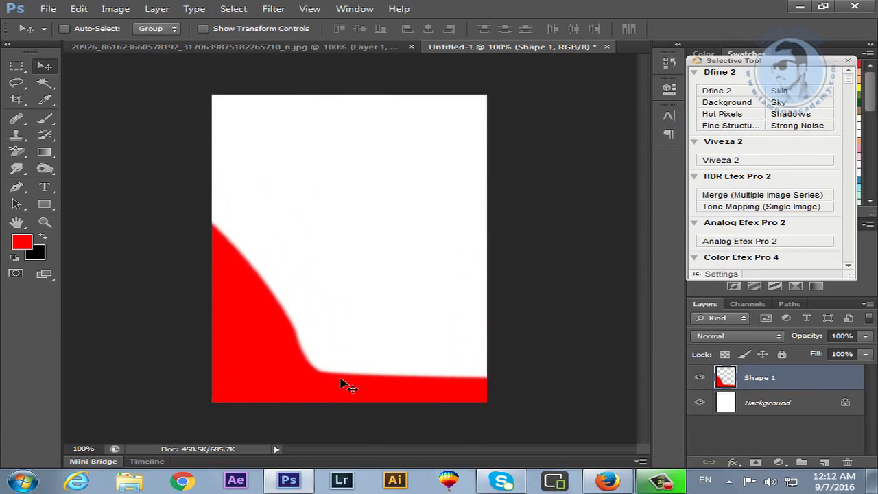
key(ctrl+t)
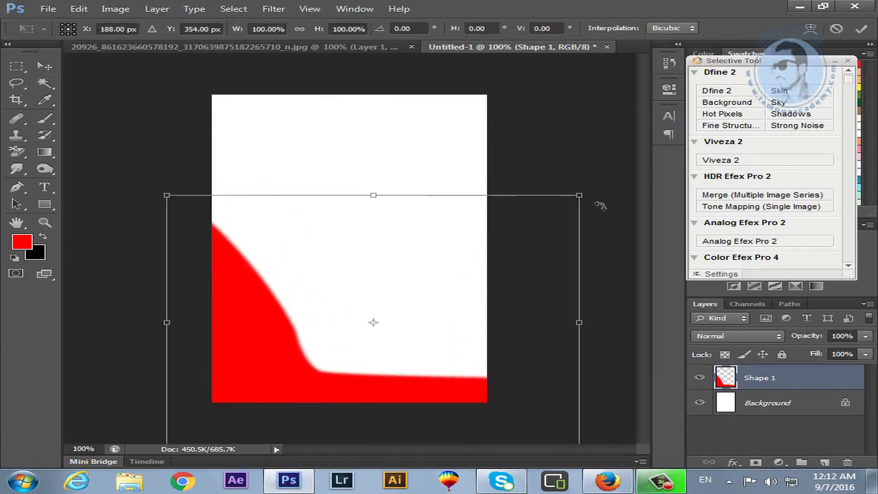
drag(600, 206, 571, 156)
key(Return)
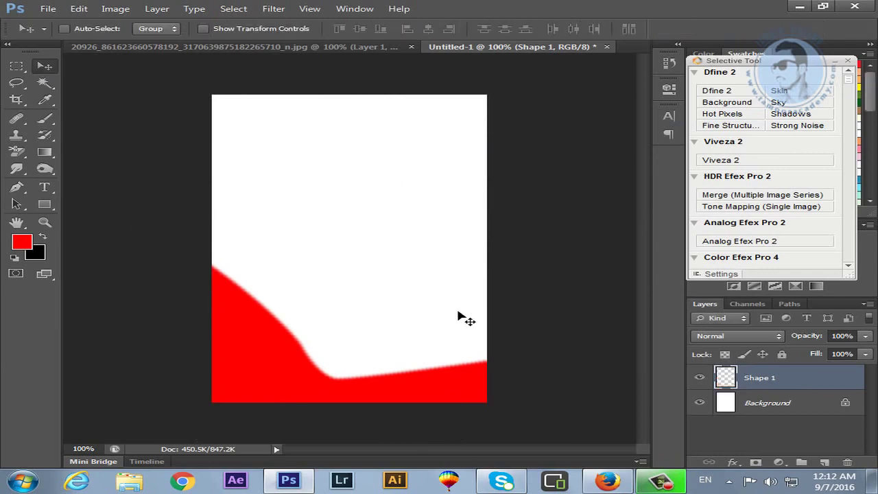
drag(425, 391, 405, 290)
key(Delete)
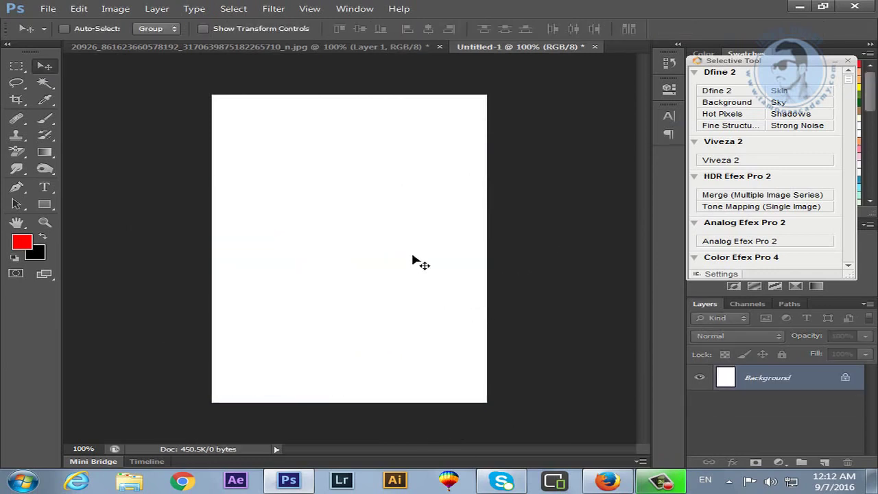
Step: Make a large elliptical selection overlapping the canvas's upper part and fill it with red on a new layer
click(22, 71)
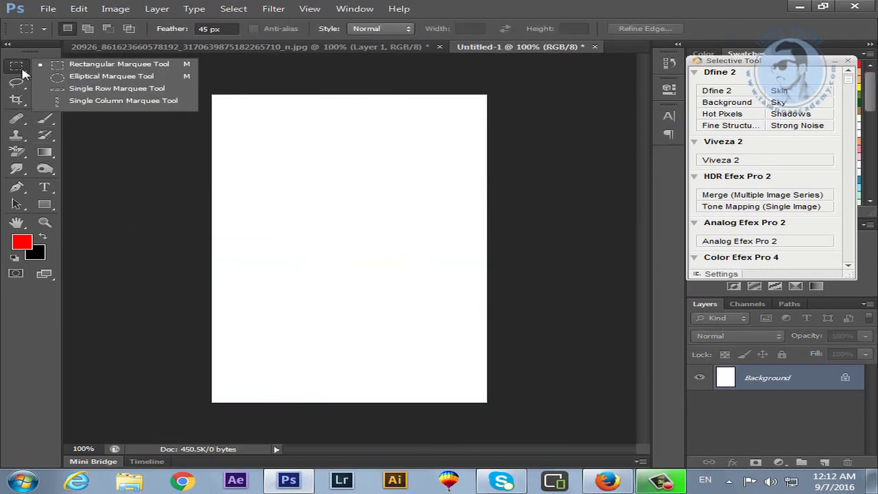
click(82, 77)
drag(118, 83, 560, 335)
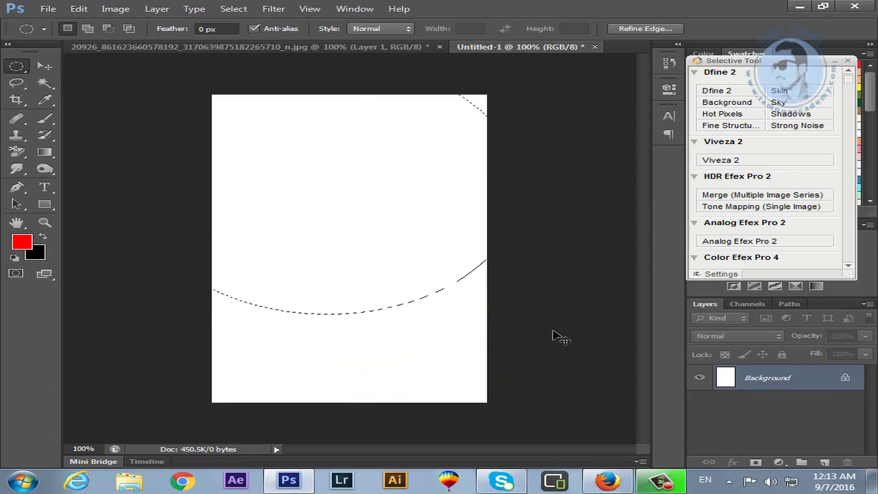
key(ctrl+shift+alt+n)
key(alt+BackSpace)
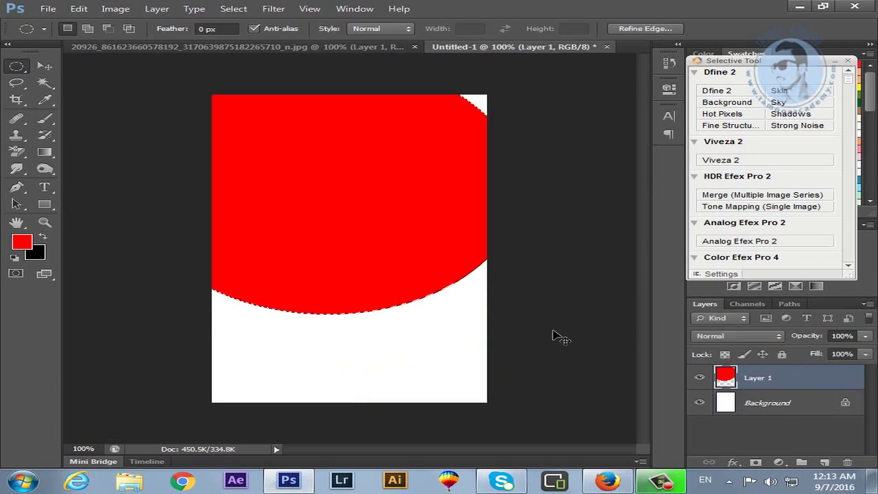
click(428, 283)
key(v)
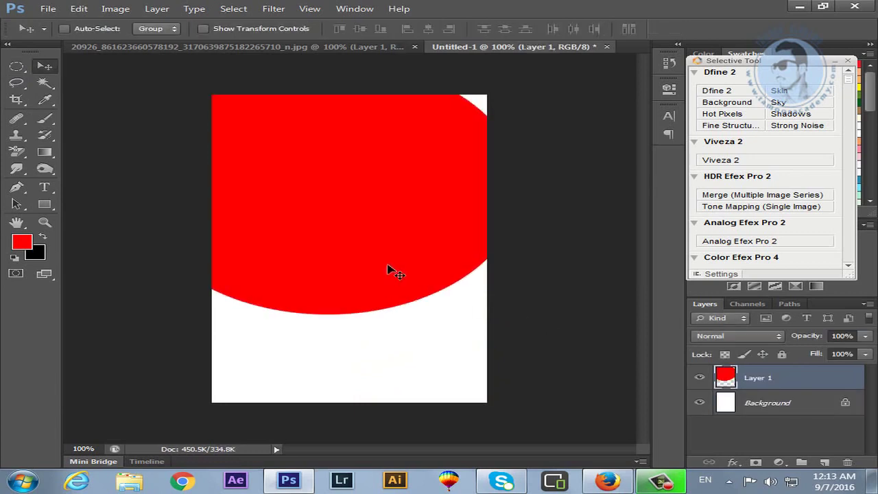
Step: Scale the red ellipse to about 173% and position it so its curved lower edge spans the full canvas width
drag(388, 268, 359, 153)
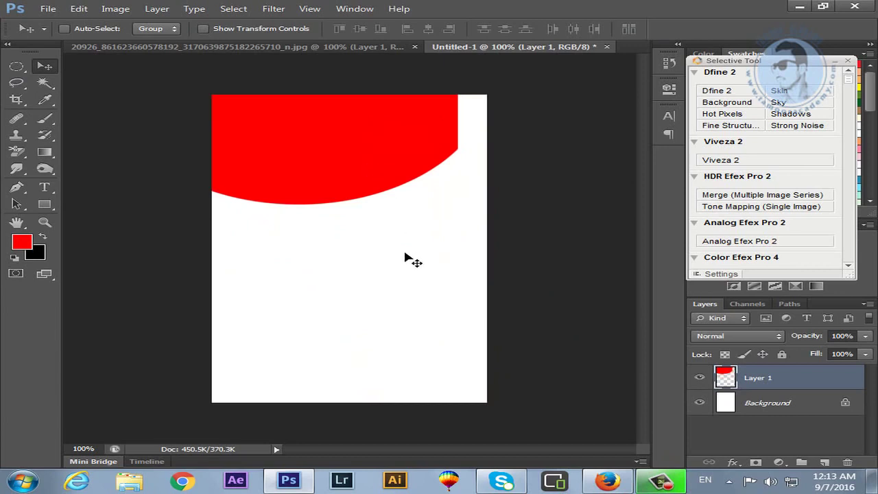
key(ctrl+t)
drag(474, 209, 563, 281)
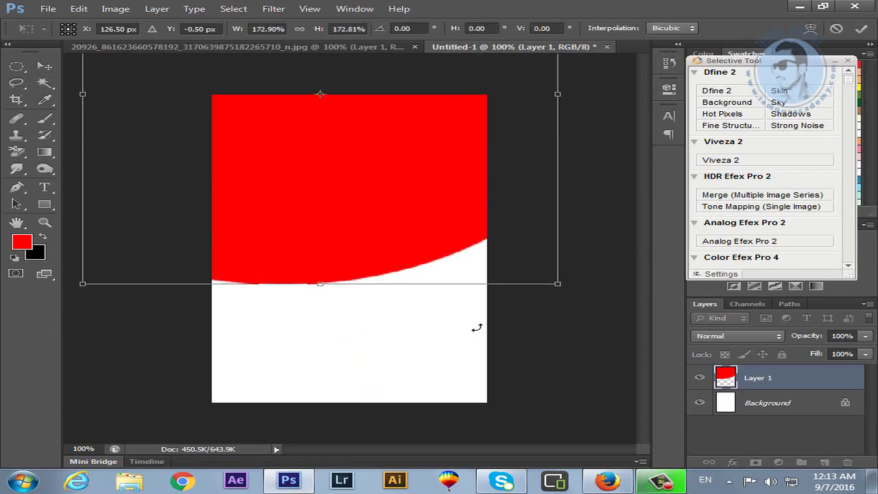
key(Return)
drag(390, 253, 401, 287)
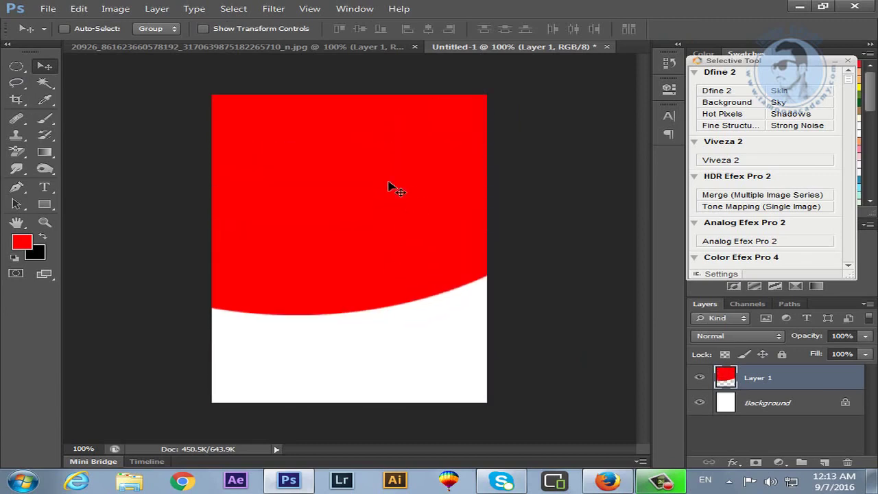
Step: Duplicate the red curved layer several times, try the copies at different heights, and delete Layer 1 copy 3
drag(388, 187, 442, 89)
drag(376, 268, 384, 131)
drag(373, 259, 375, 119)
drag(369, 243, 358, 137)
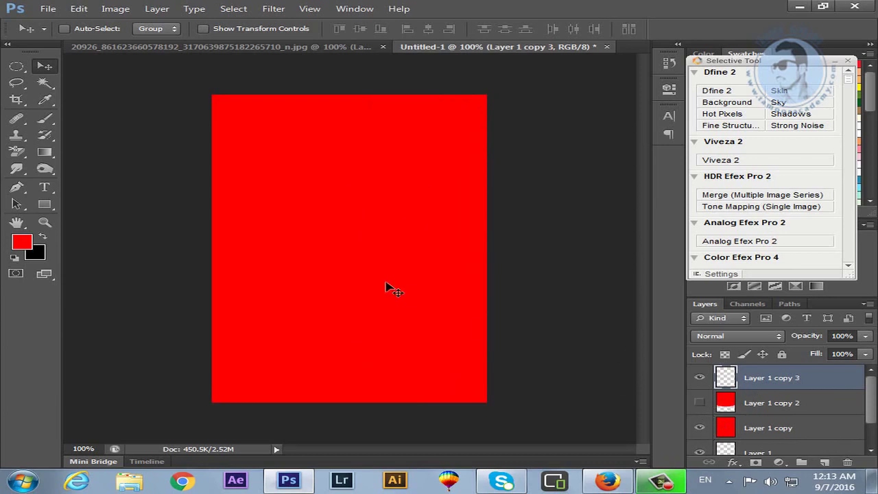
mouse_move(386, 284)
mouse_down()
mouse_move(363, 203)
mouse_move(376, 270)
mouse_up()
drag(374, 194, 343, 370)
key(Delete)
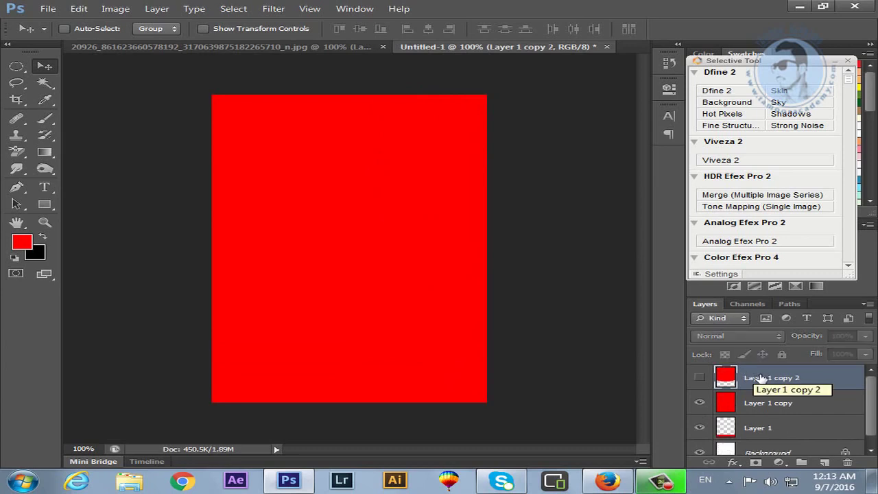
Step: Hide Layer 1 copy, then show Layer 1 copy 2 and move it up into a curved red header band
click(699, 403)
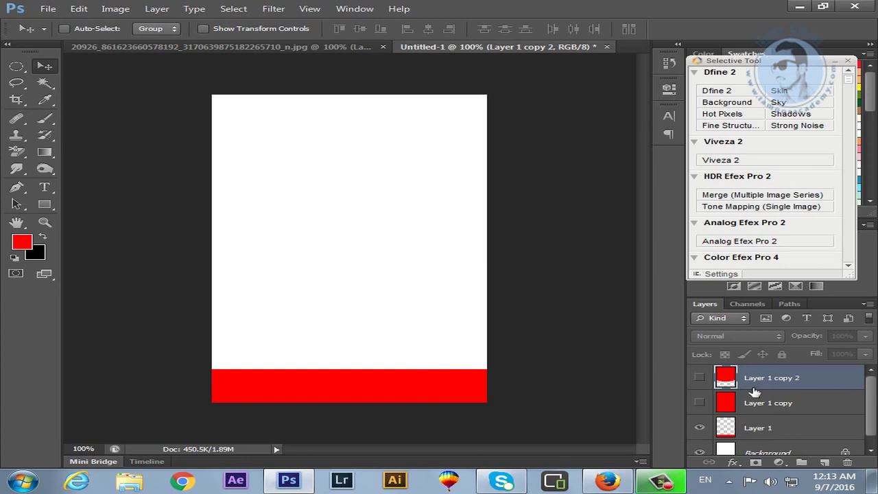
click(699, 378)
drag(373, 294, 359, 117)
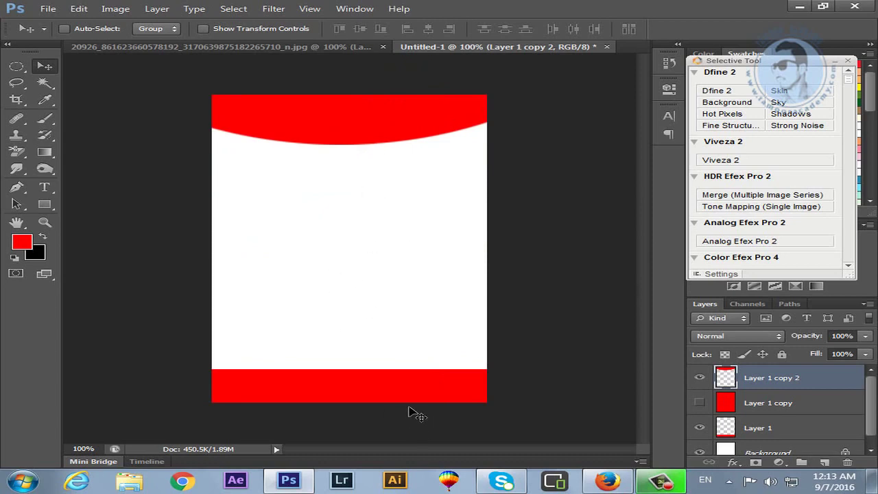
Step: Switch to Firefox, return to the GraphicRiver banner results, and preview the Corporate Banner with the 24/7 badge
click(606, 483)
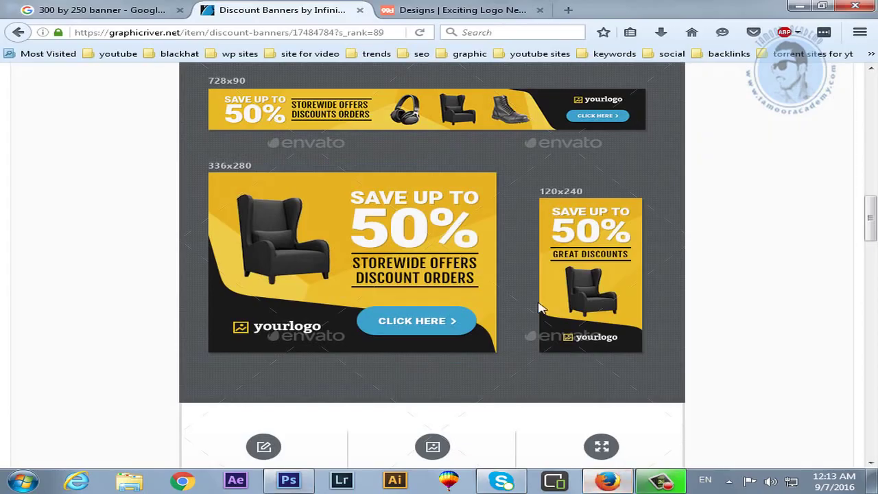
click(14, 31)
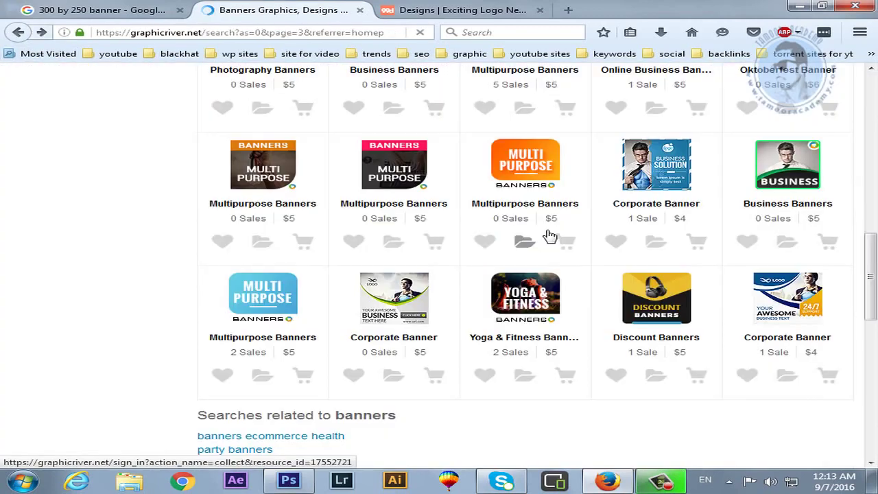
mouse_move(792, 297)
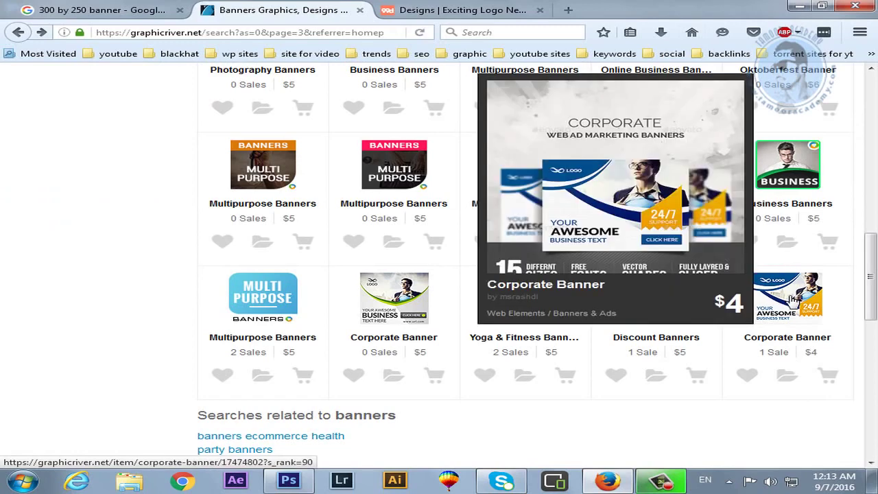
click(799, 6)
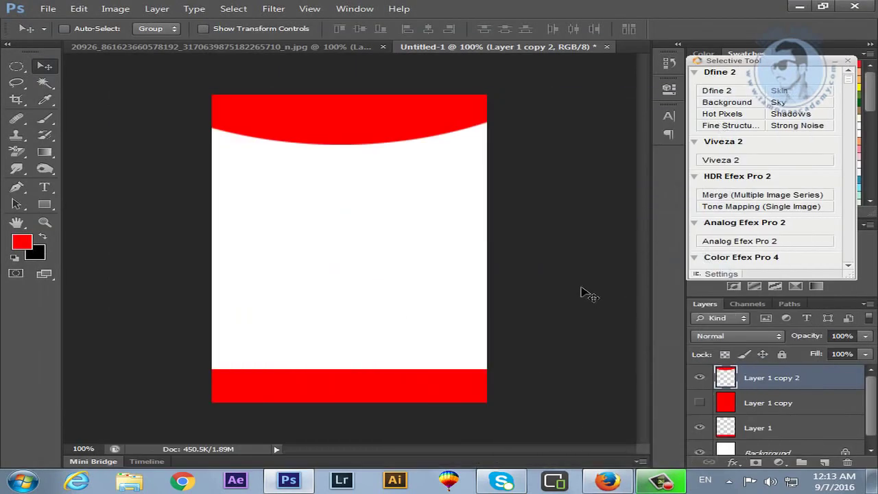